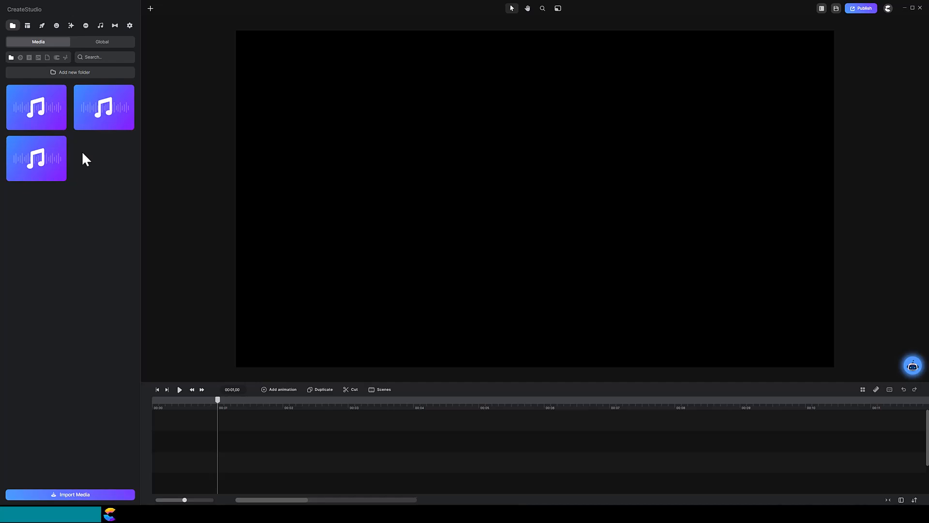
Step: Place the Jedi Danny audio on the timeline at 1 second and add the Danny character on the track above from 0 seconds
click(46, 121)
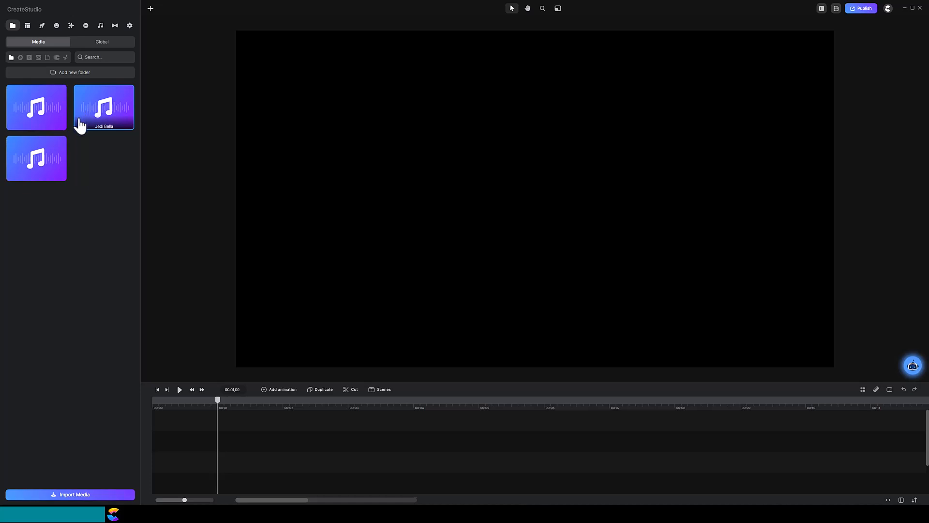
drag(33, 166, 234, 461)
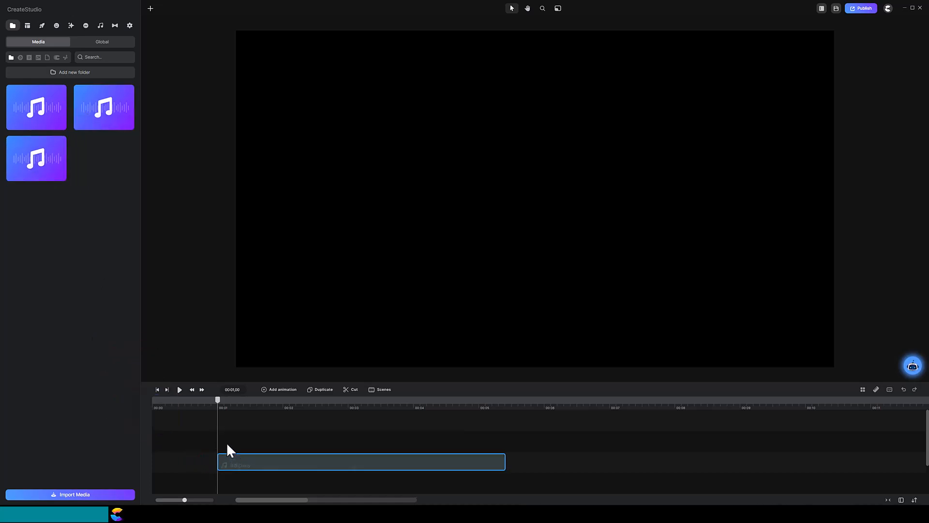
click(42, 27)
click(56, 25)
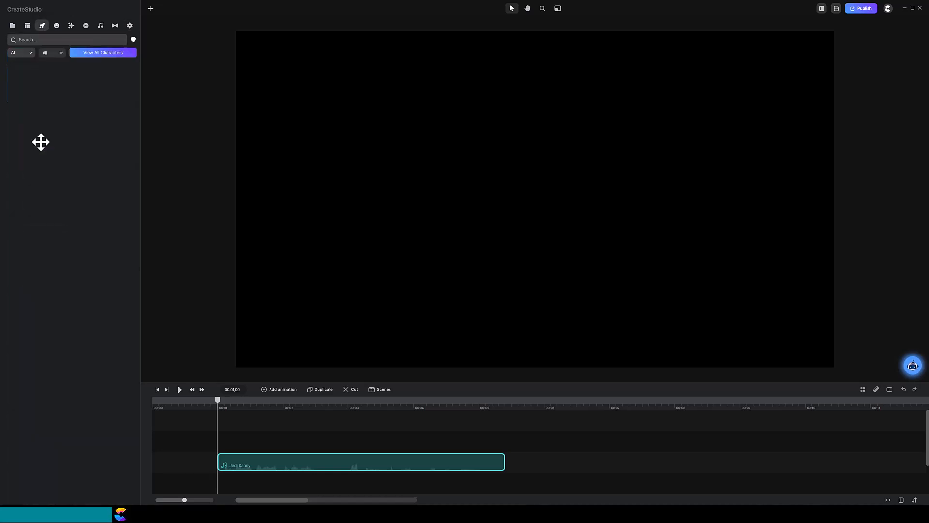
drag(37, 334, 160, 437)
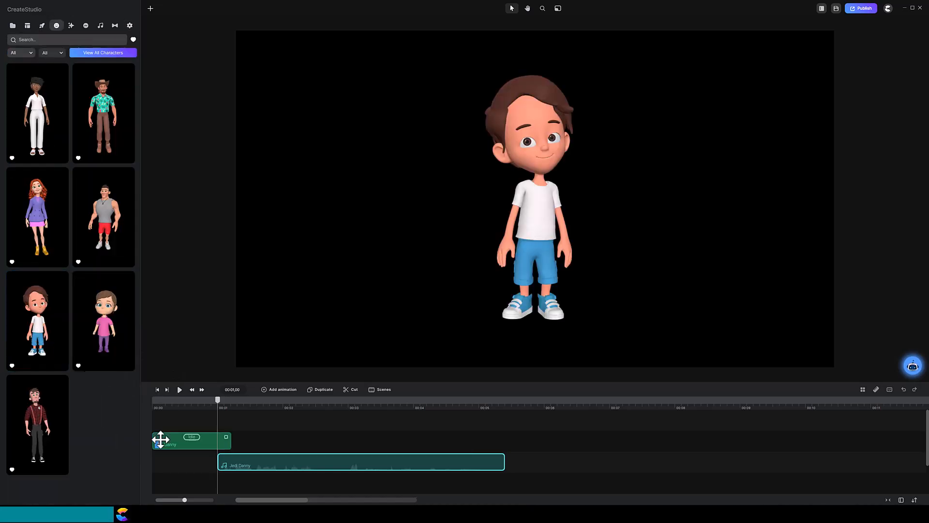
Step: Add Hi Five, Idle and Floating actions after Danny's initial Idle, and extend that first Idle to the end of the Jedi Danny audio
click(187, 444)
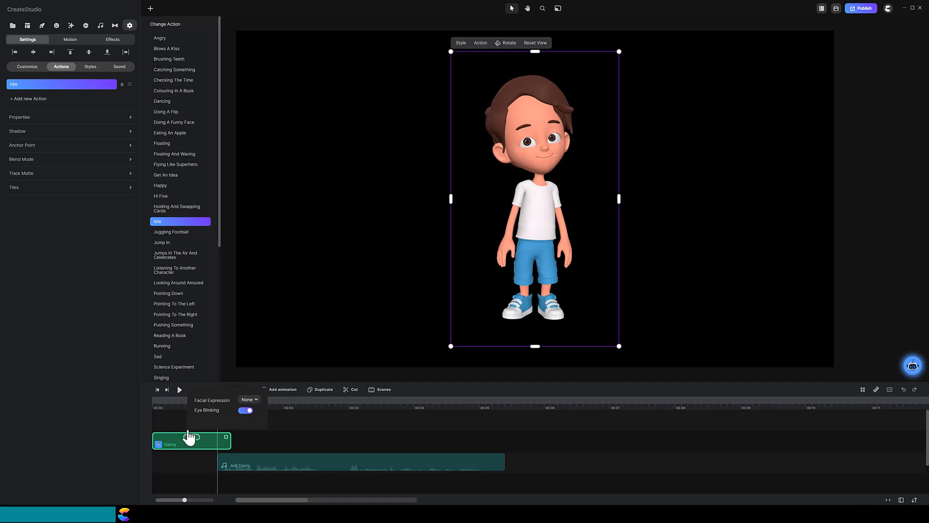
click(33, 99)
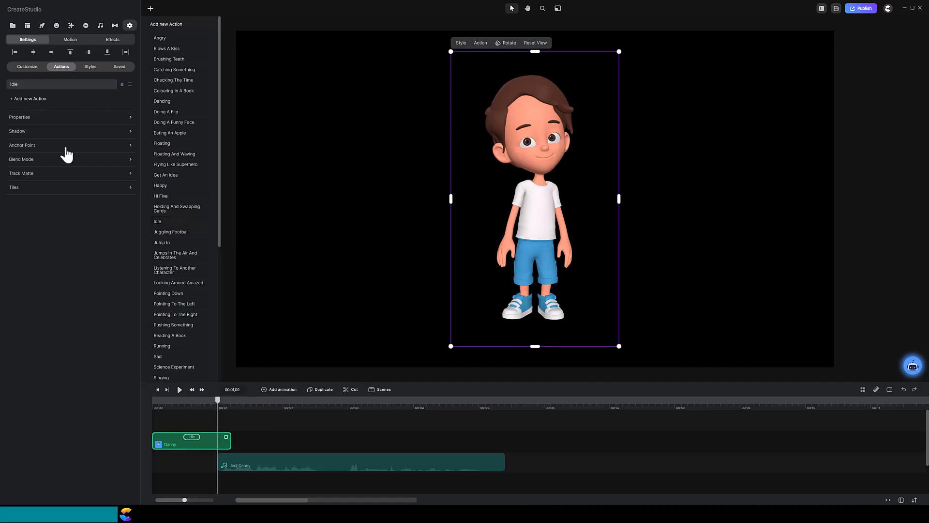
click(171, 196)
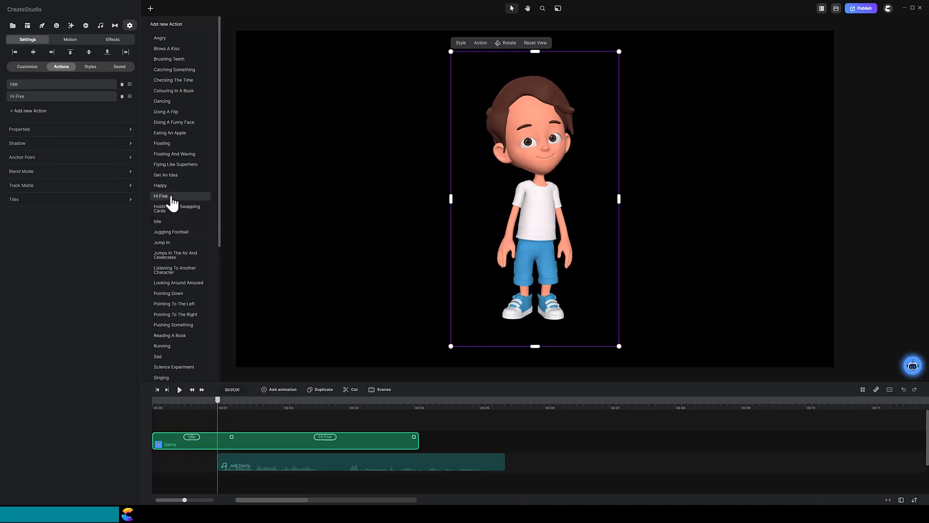
click(166, 223)
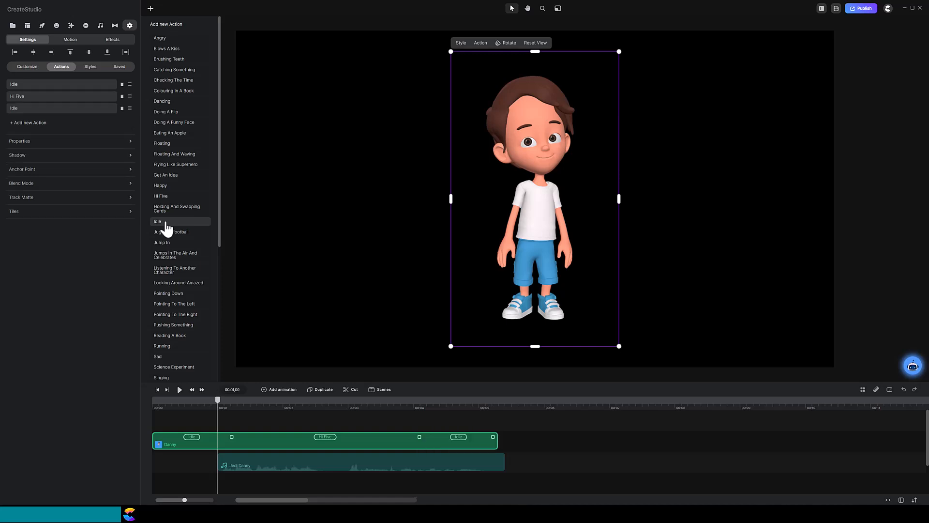
click(175, 152)
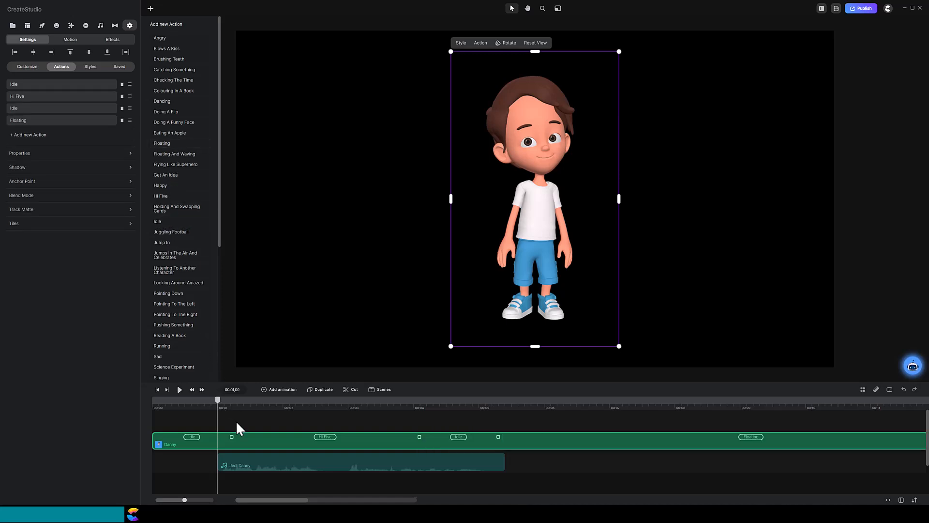
drag(232, 438, 503, 450)
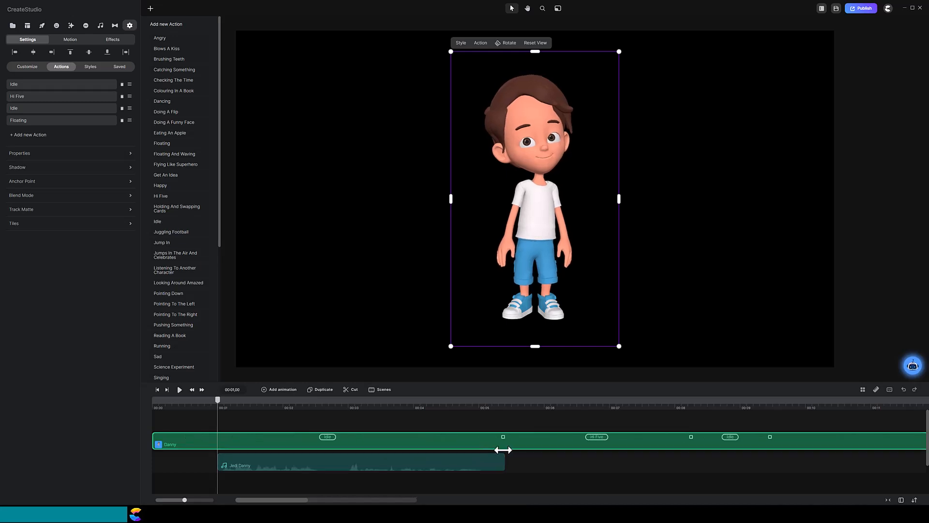
Step: Try to cut the Danny character clip at 00:07,15, during the Hi Five action
click(508, 405)
drag(511, 409, 642, 410)
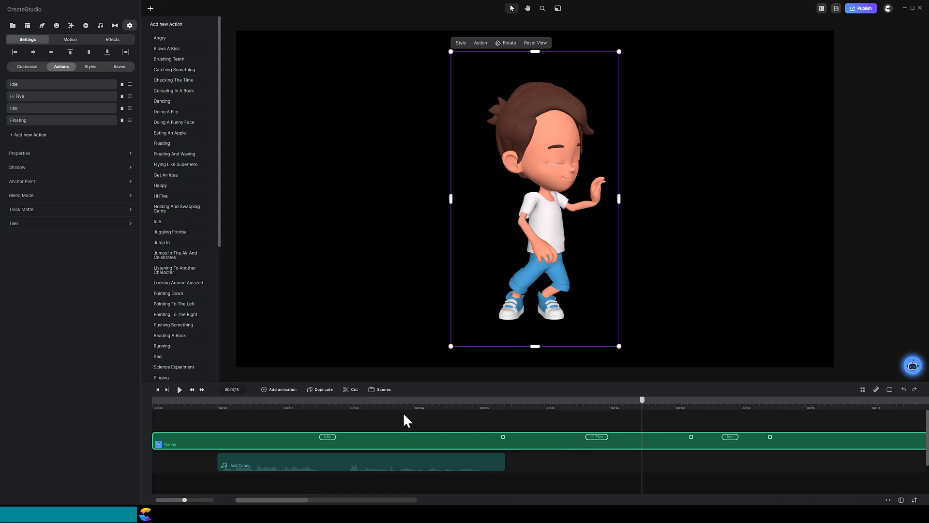
click(353, 390)
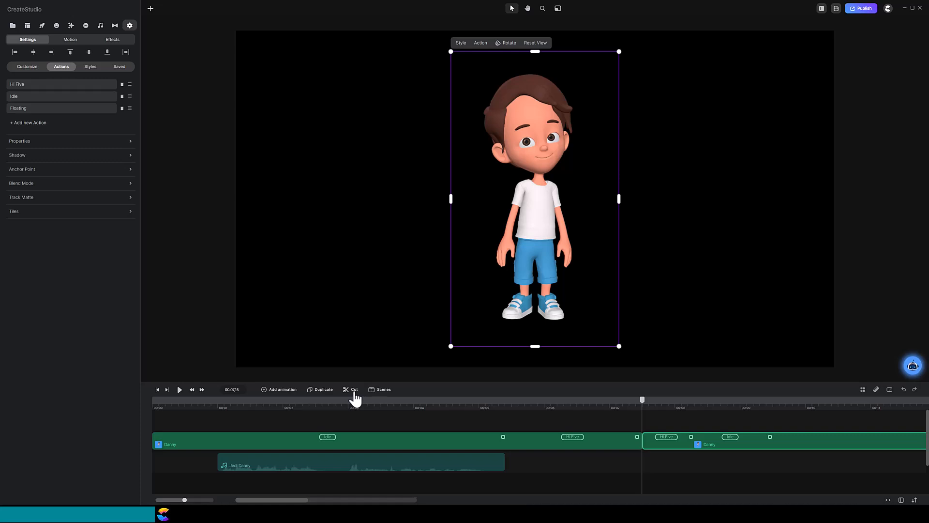
key(ctrl+z)
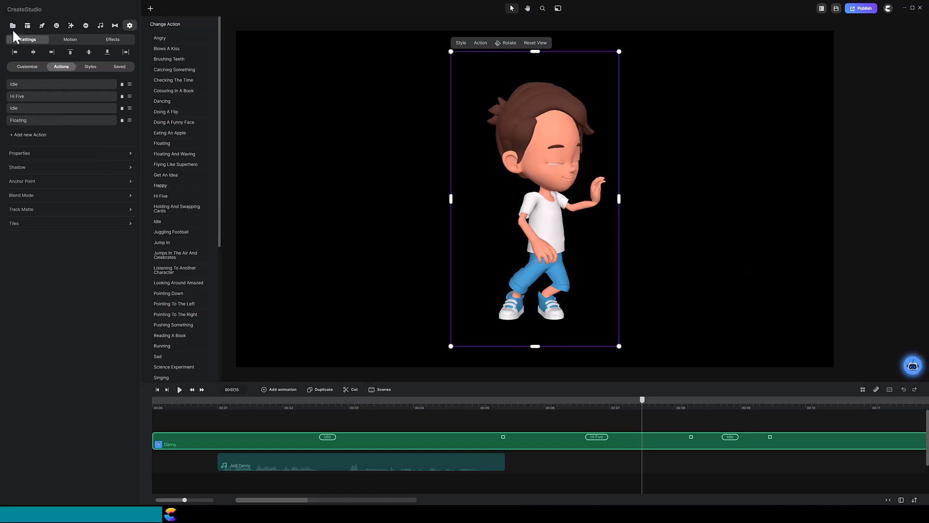
Step: Place the Jedi Bella audio at the end of the Hi Five action and extend the following Idle action to that audio's end
click(13, 26)
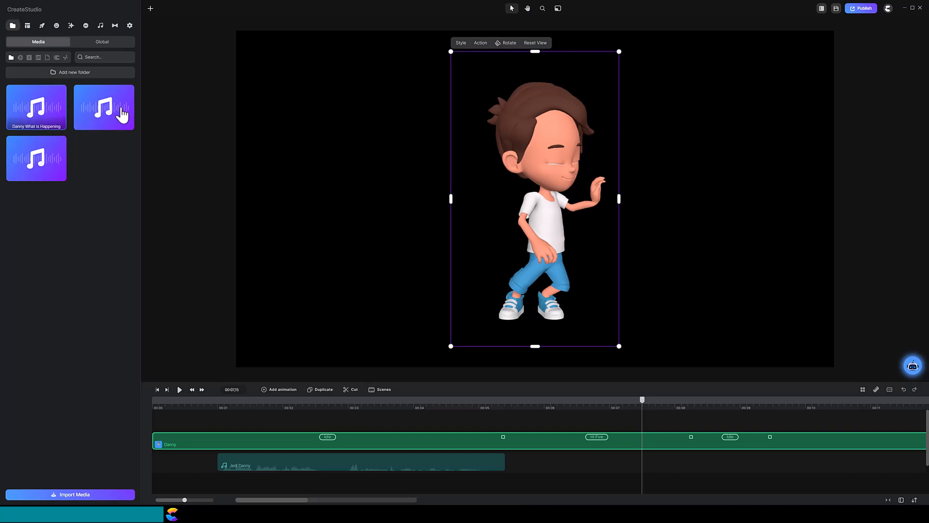
drag(122, 116, 711, 466)
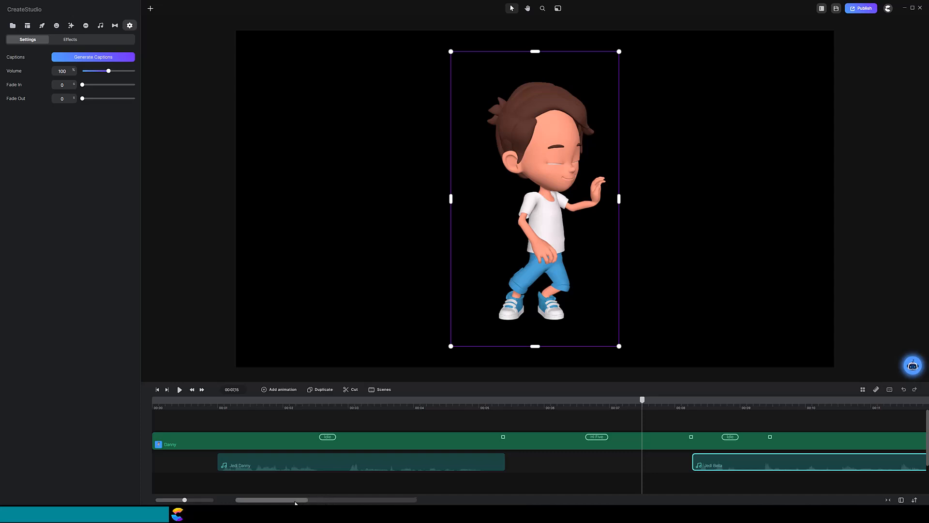
drag(295, 500, 317, 503)
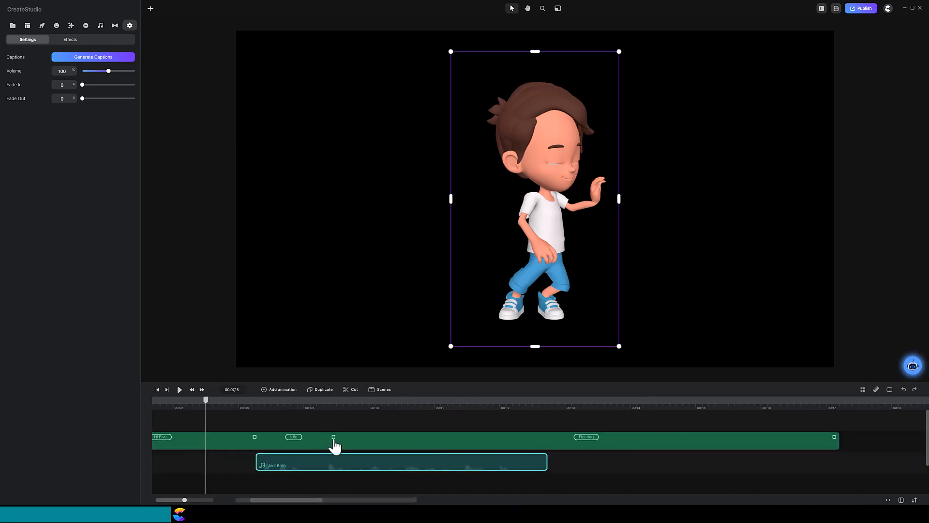
drag(334, 437, 451, 438)
drag(524, 440, 547, 440)
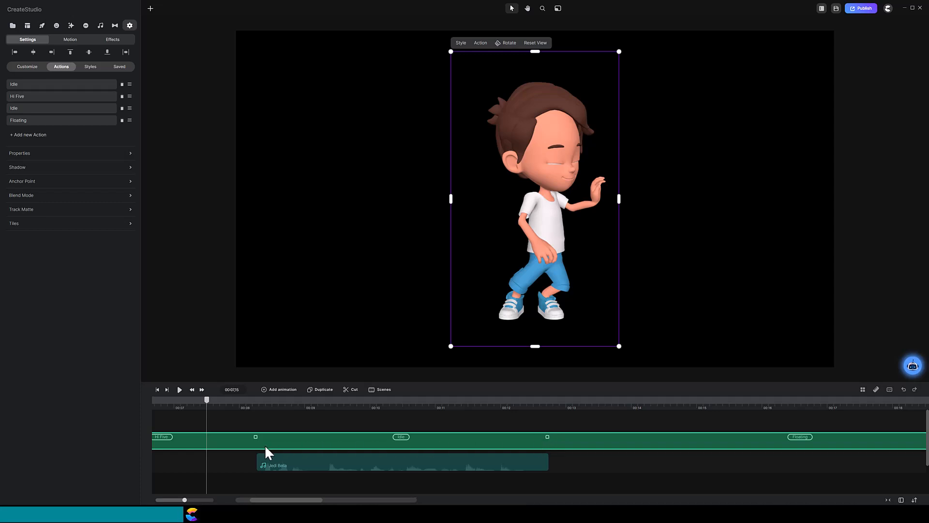
Step: Add a Character View animation to Danny at 00:08,10 and rotate him to face screen right at its end keyframe, 00:09,05
click(261, 403)
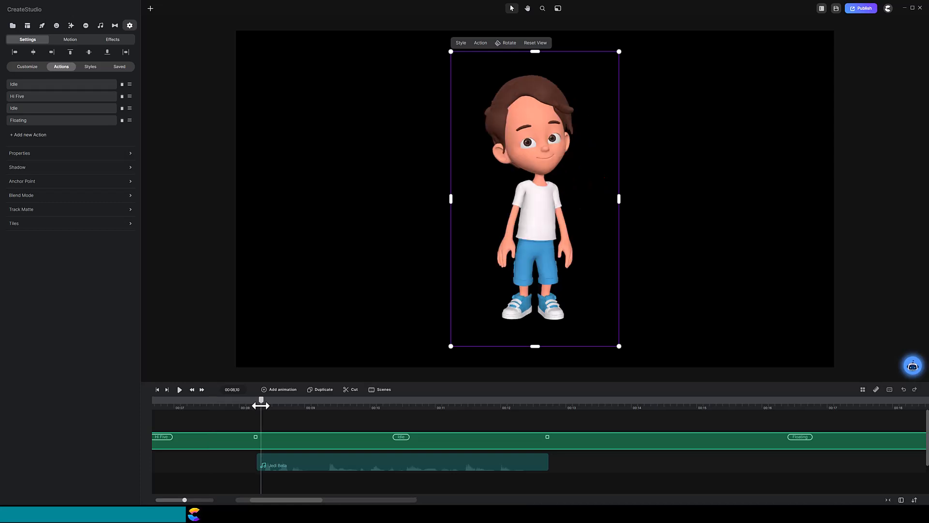
click(281, 392)
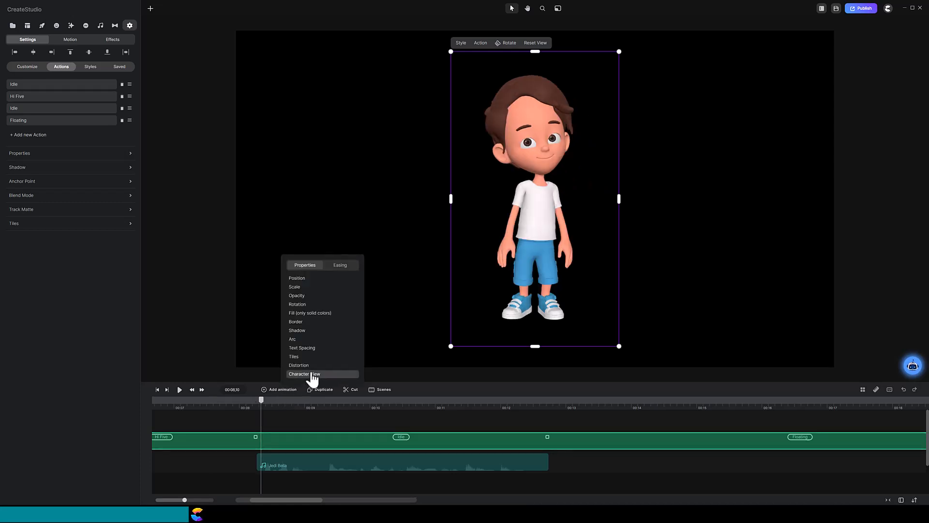
click(315, 445)
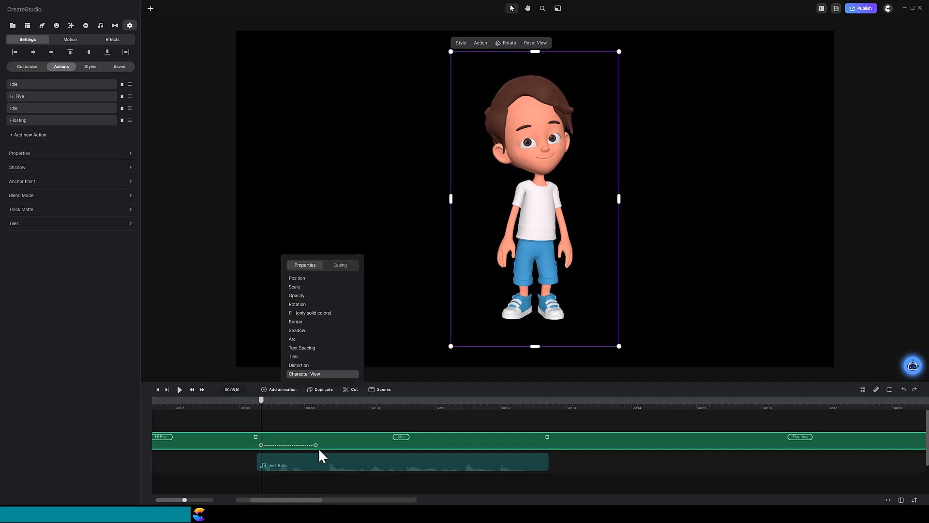
double_click(317, 446)
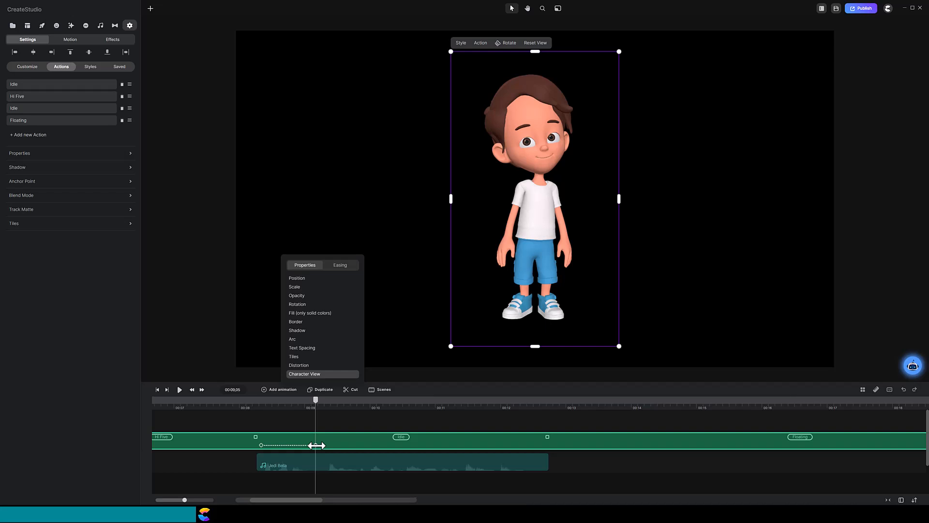
click(509, 43)
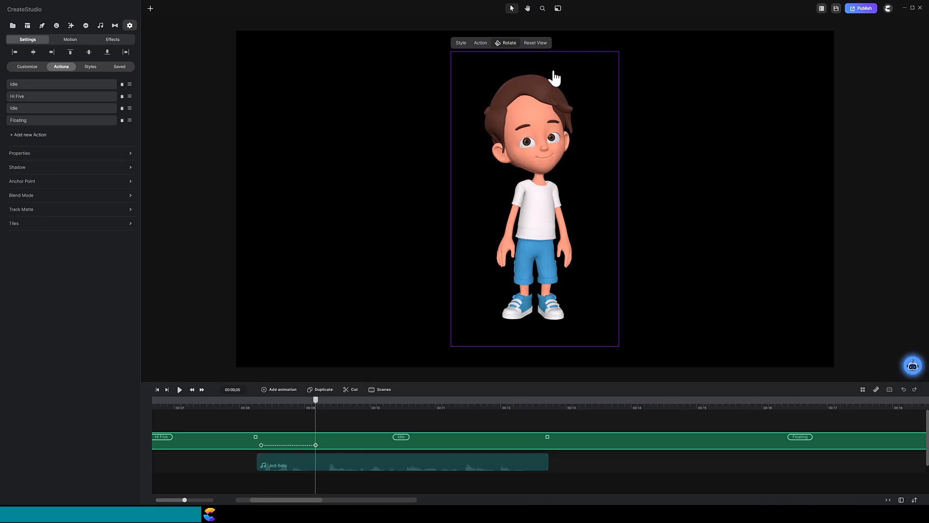
drag(555, 77, 591, 74)
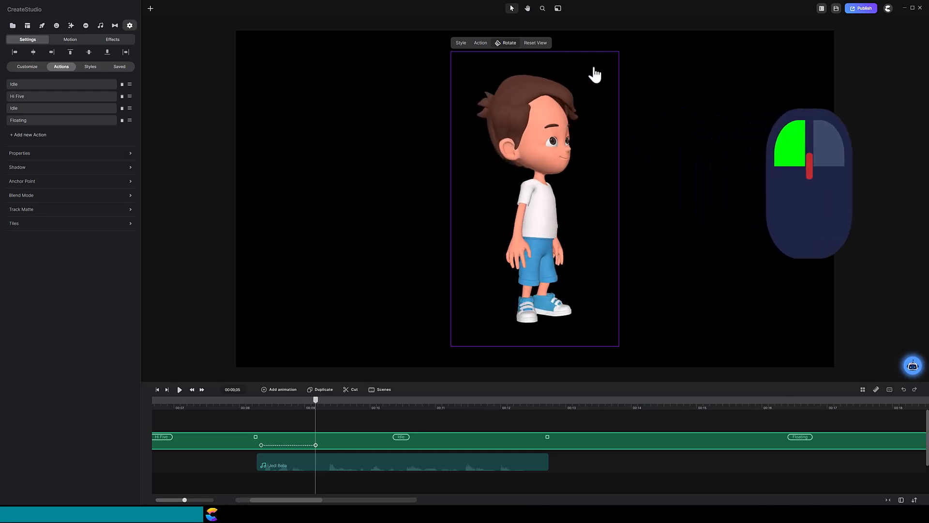
click(509, 46)
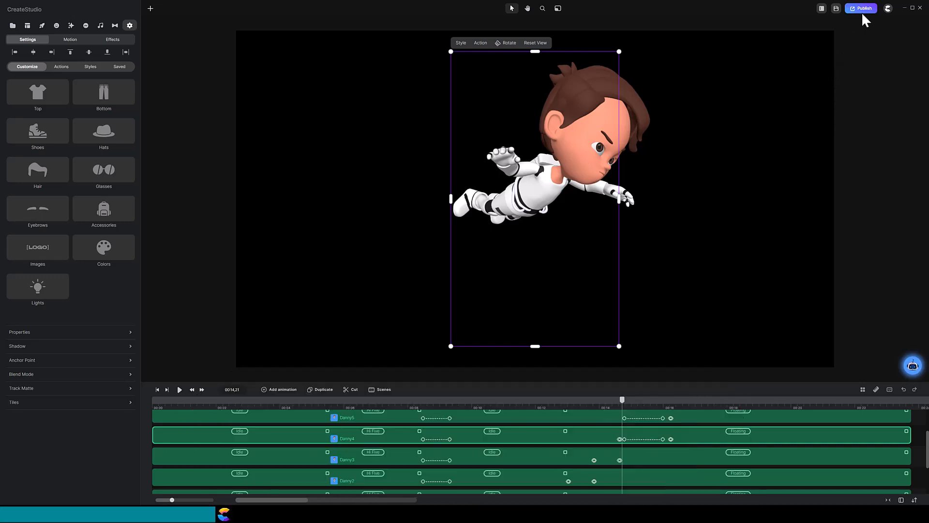
Step: Set the Danny project's video export to WEBM with transparency enabled
click(864, 10)
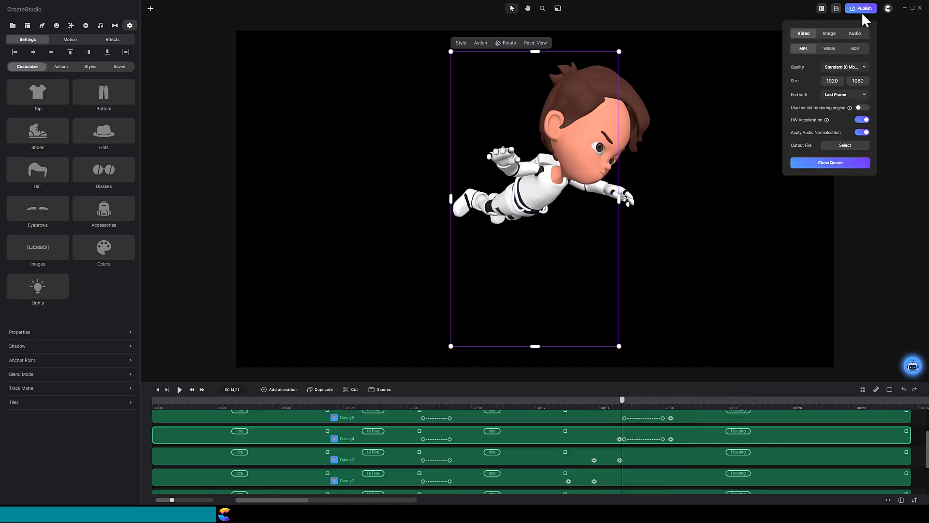
click(831, 50)
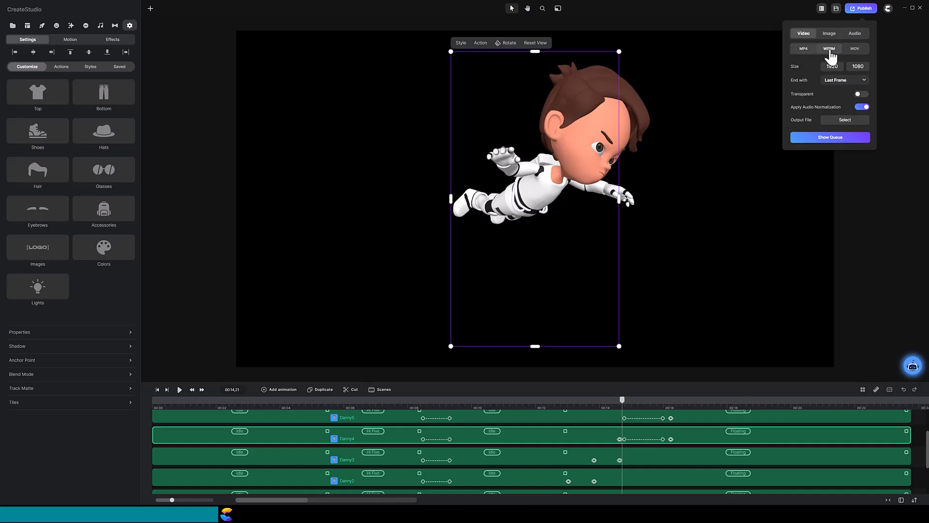
click(863, 94)
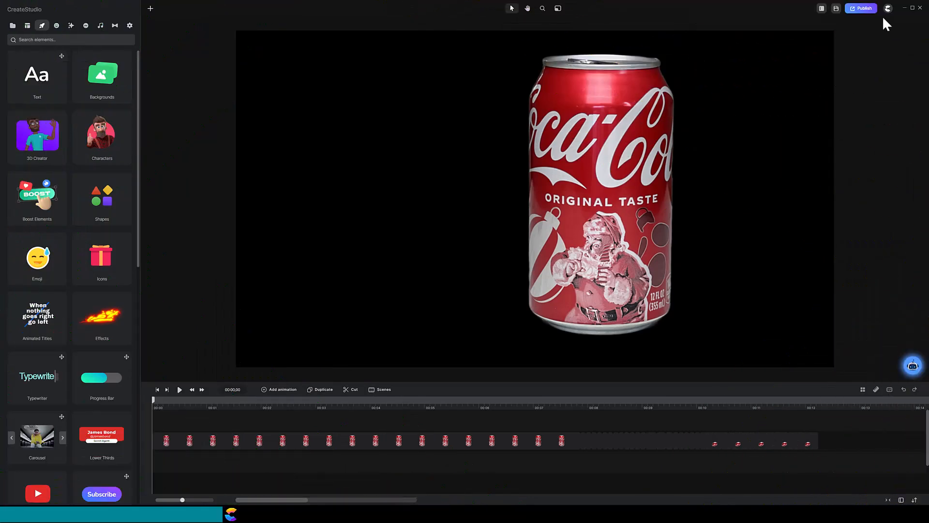
Step: Set the soda can project's video export to WEBM with transparency enabled
click(863, 12)
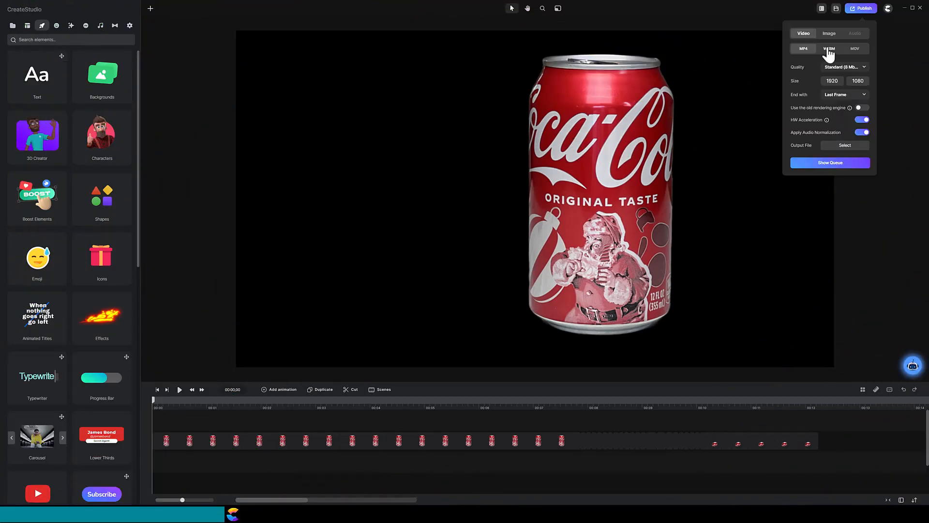
click(865, 96)
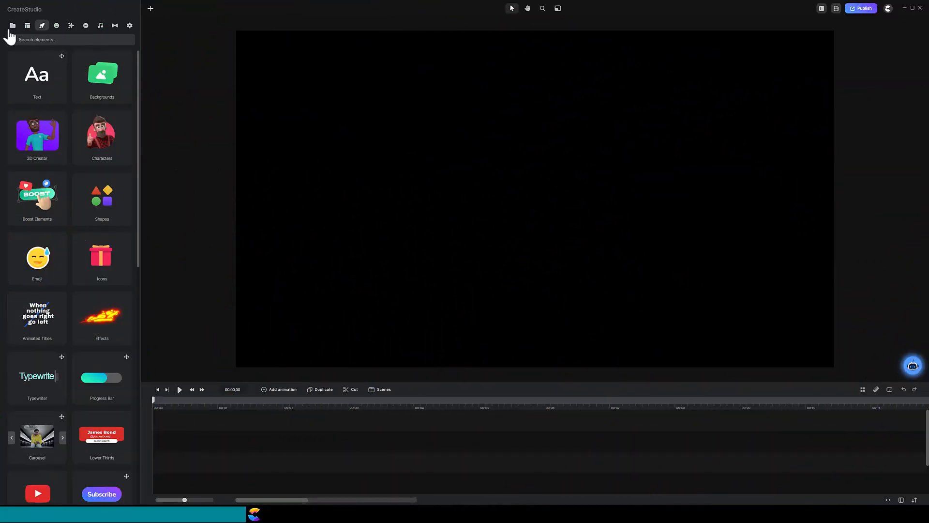
Step: Import the Jedi Bella WAV audio file from the May The Fourth folder into the empty project's media
click(11, 28)
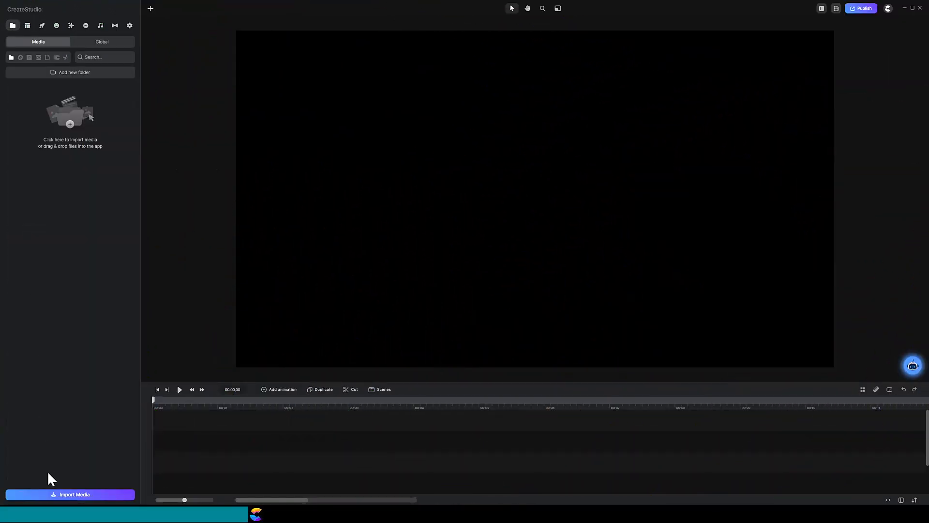
click(66, 498)
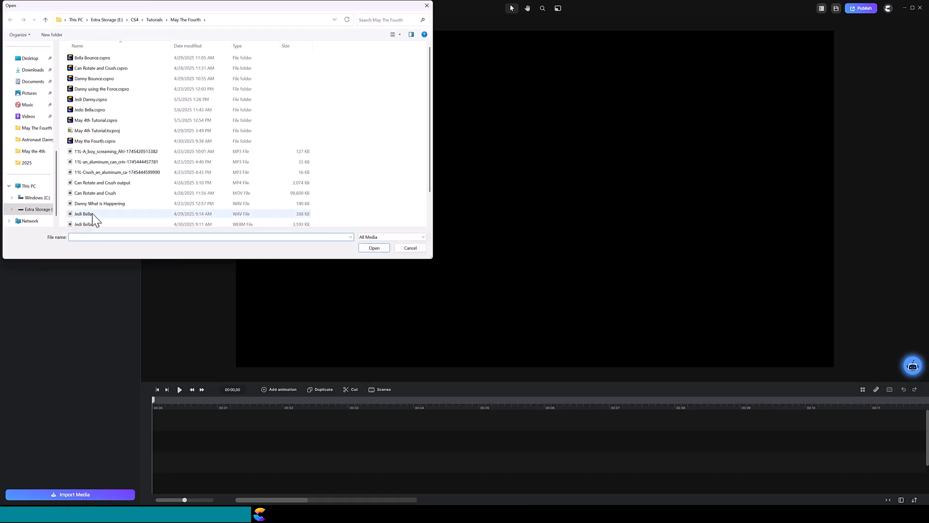
click(87, 213)
click(385, 249)
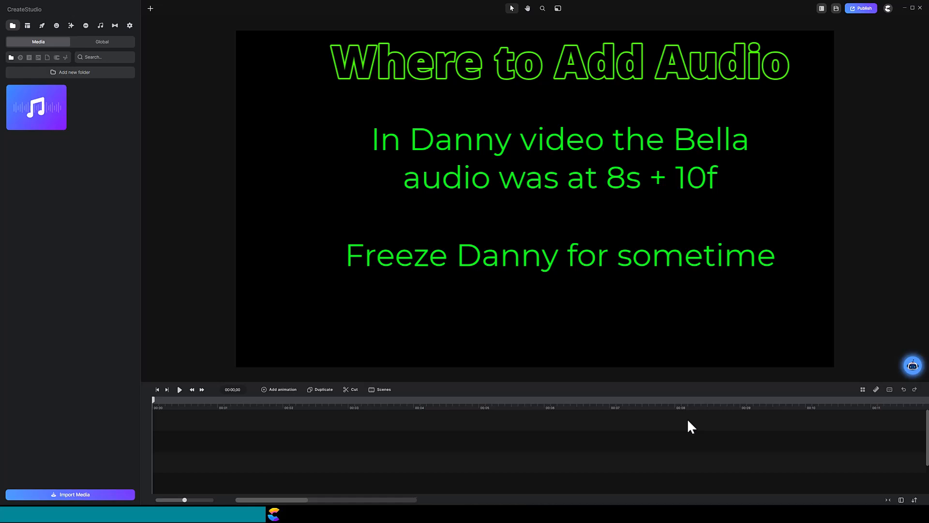
Step: Set the playhead to 00:11,10 and place the Jedi Bella audio on the timeline starting there
click(901, 407)
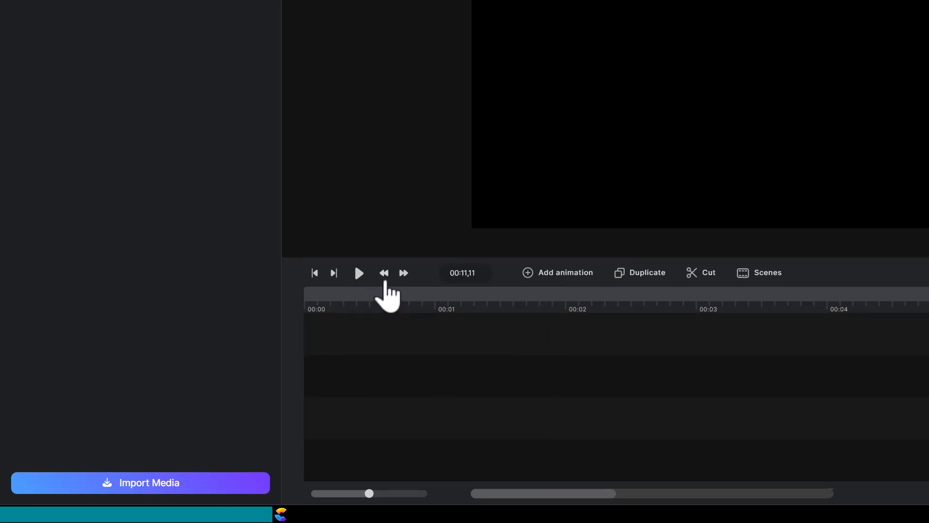
click(385, 283)
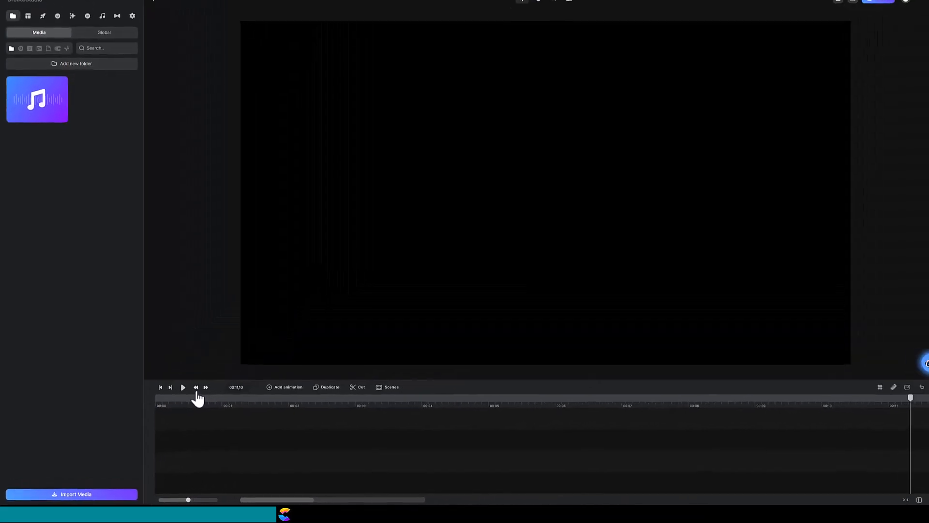
drag(43, 118, 308, 331)
drag(628, 406, 911, 455)
click(900, 499)
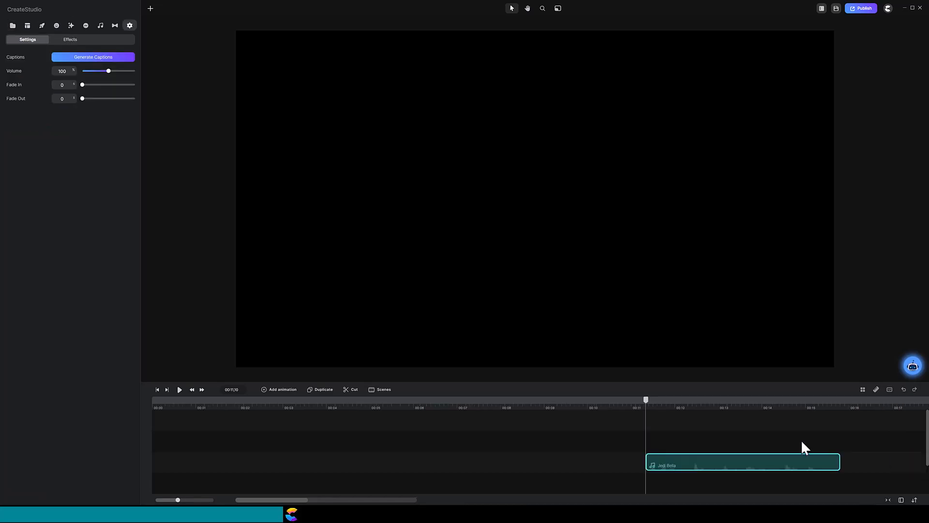
Step: Place the Bella 3D character from the favorite characters on the timeline, starting at 00:00
click(42, 26)
click(158, 390)
click(44, 140)
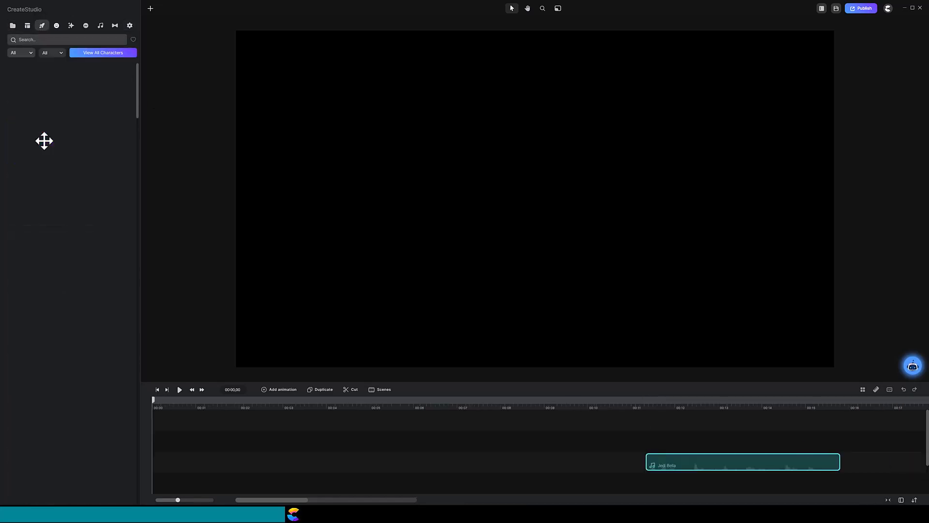
click(133, 40)
drag(103, 312, 158, 440)
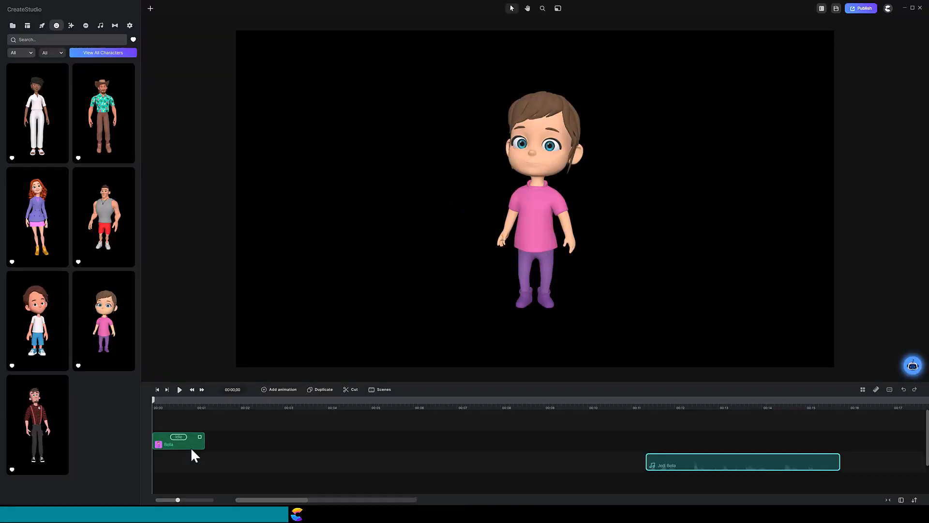
Step: Add the actions Listening To Another Character, Hi Five and Idle after Bella's existing Idle action
click(180, 438)
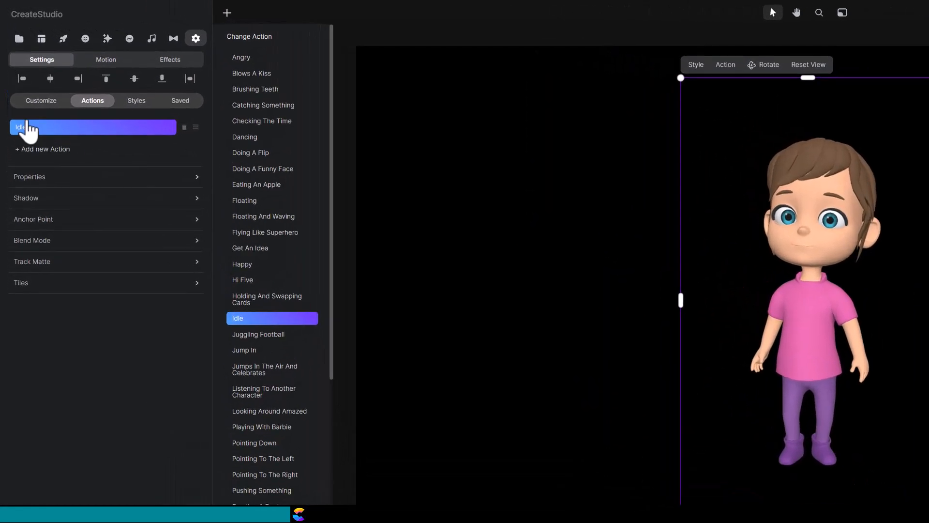
click(33, 155)
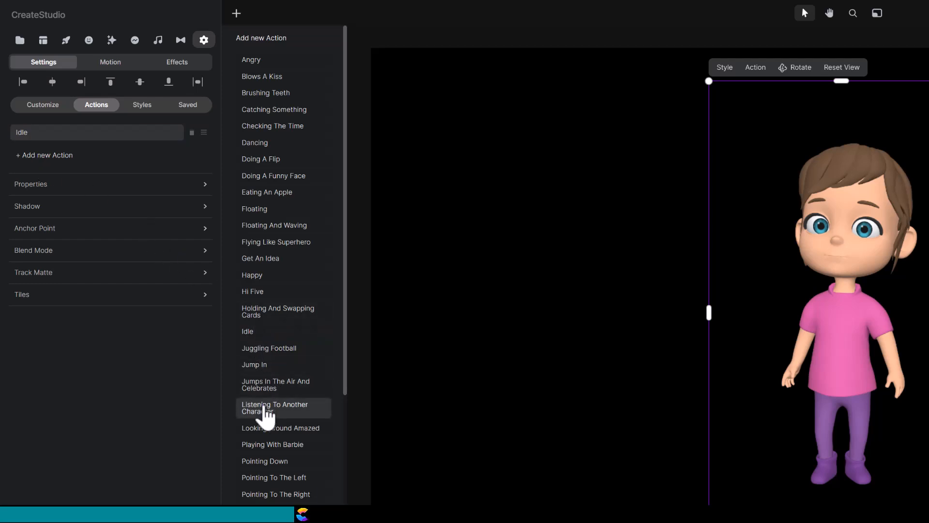
click(266, 412)
click(259, 293)
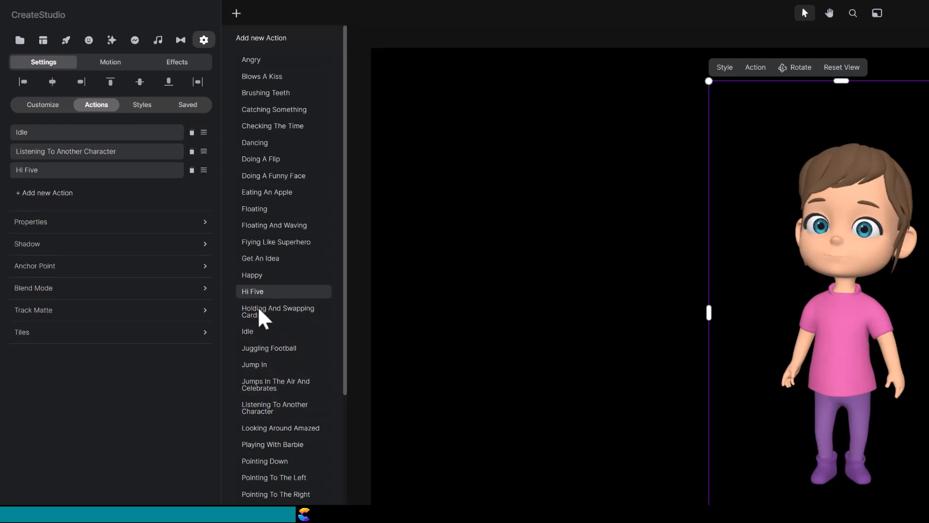
click(256, 333)
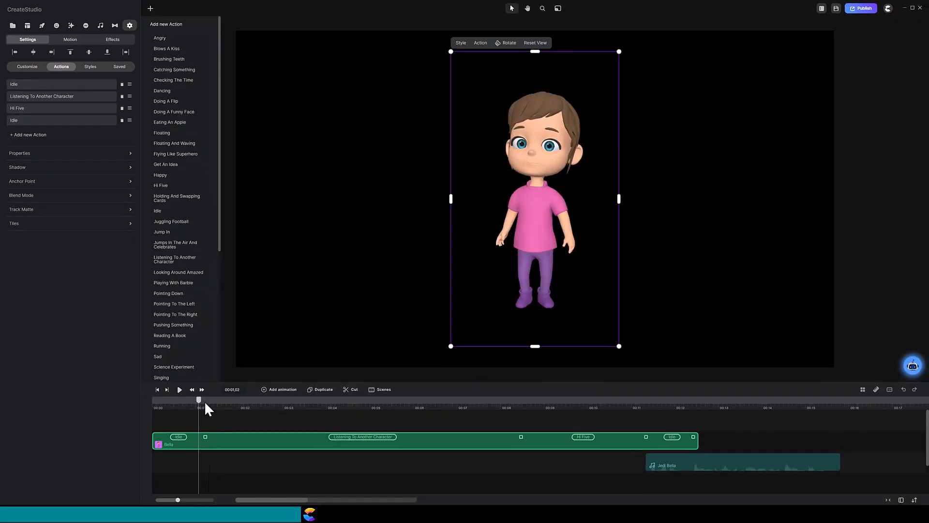
Step: Extend Bella's Listening To Another Character action to the end of the Jedi Bella audio clip
drag(252, 412, 281, 417)
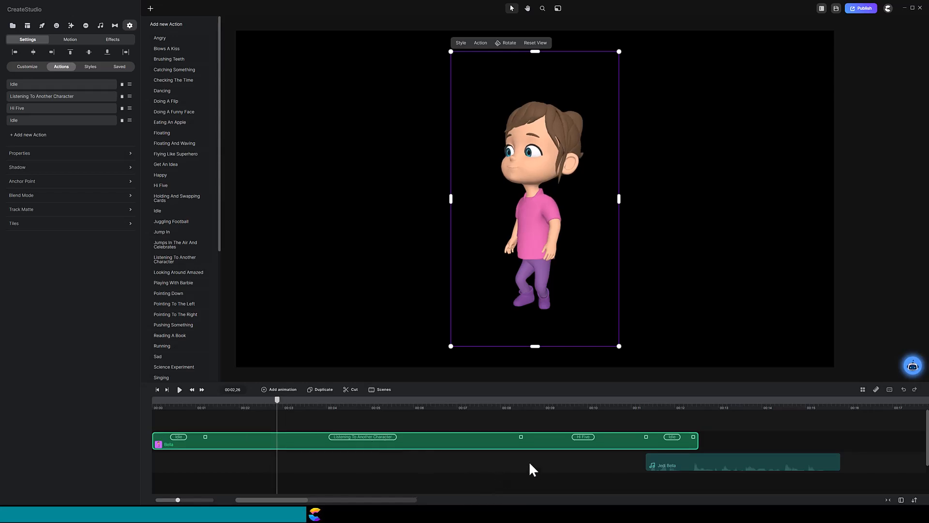
mouse_move(521, 437)
mouse_down()
mouse_move(818, 455)
mouse_move(838, 446)
mouse_up()
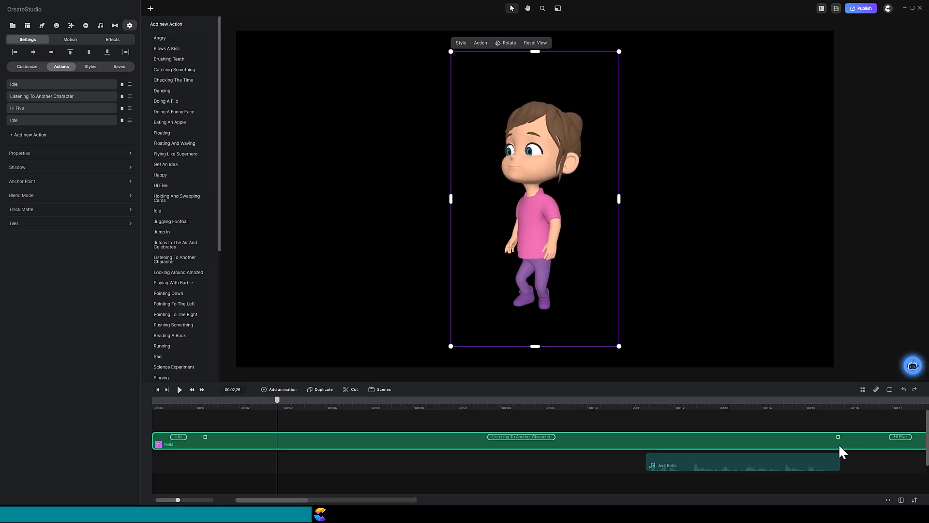
Step: Lip-sync the Jedi Bella audio clip with the Bella character
click(810, 461)
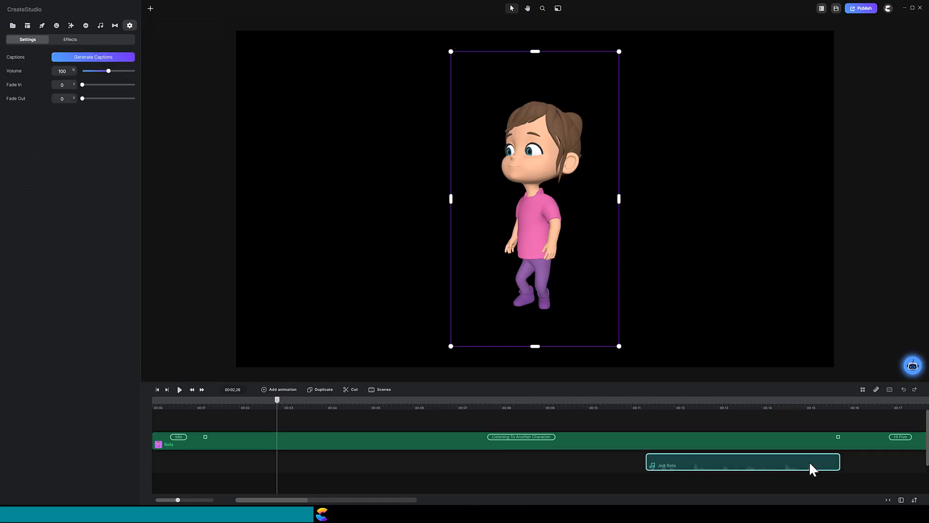
right_click(809, 461)
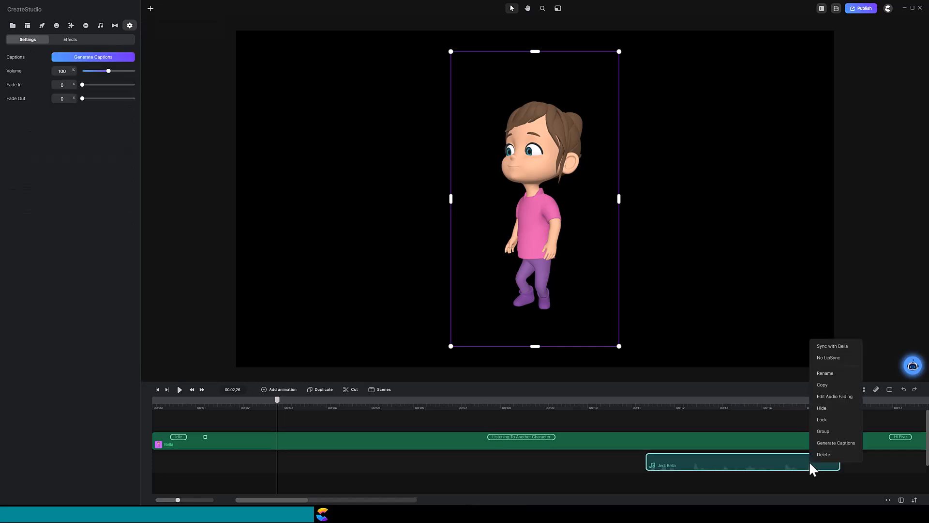
click(839, 357)
Step: Set the Bella project's video export to WEBM with transparency enabled
click(864, 10)
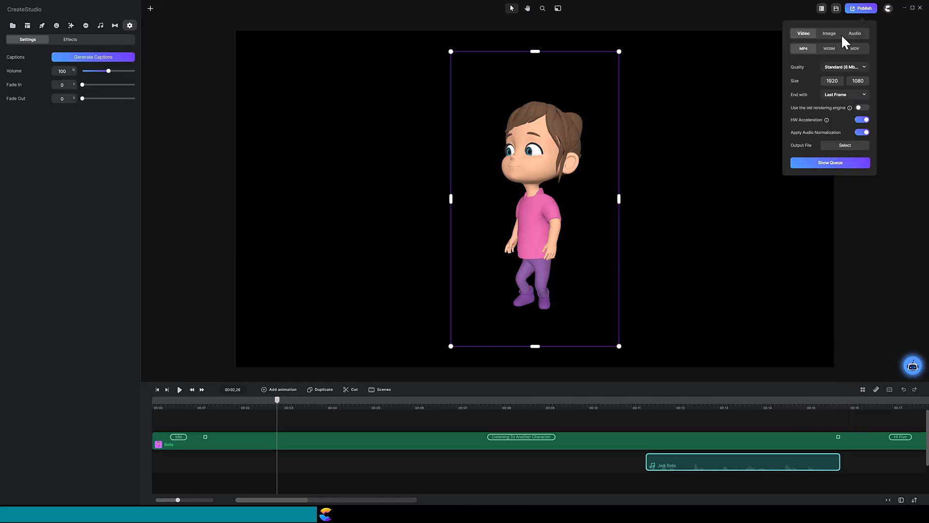
click(829, 48)
click(862, 95)
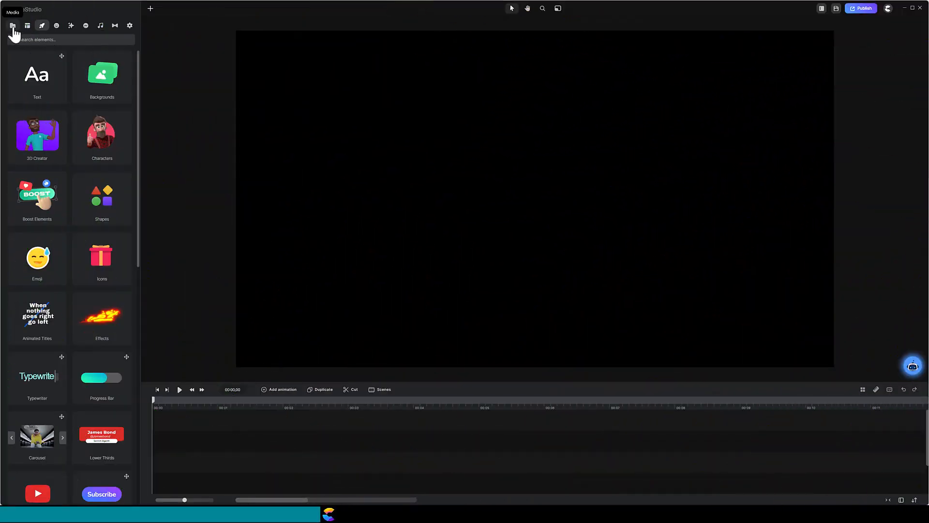
Step: Import the Jedi Bella, JEDI DANNY and Santa Can videos from the May the 4th folder into the new project's media
click(13, 27)
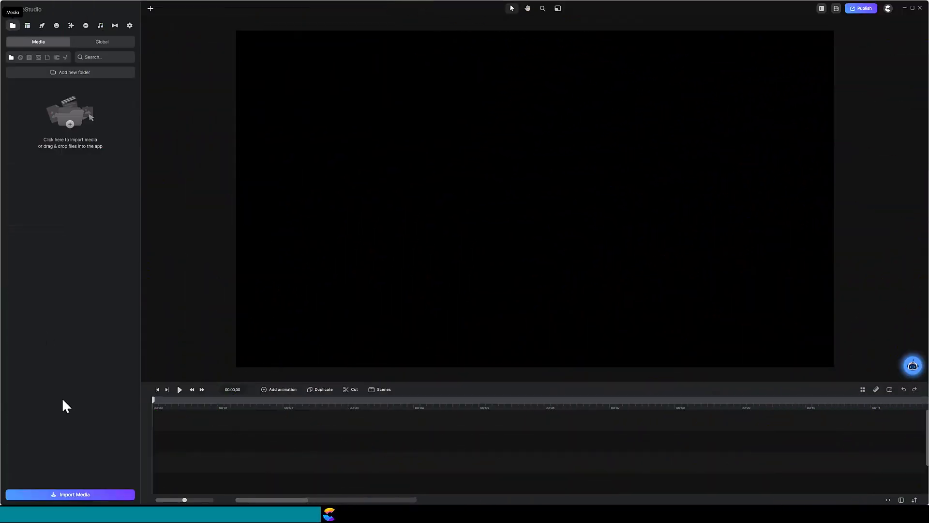
click(72, 495)
click(172, 73)
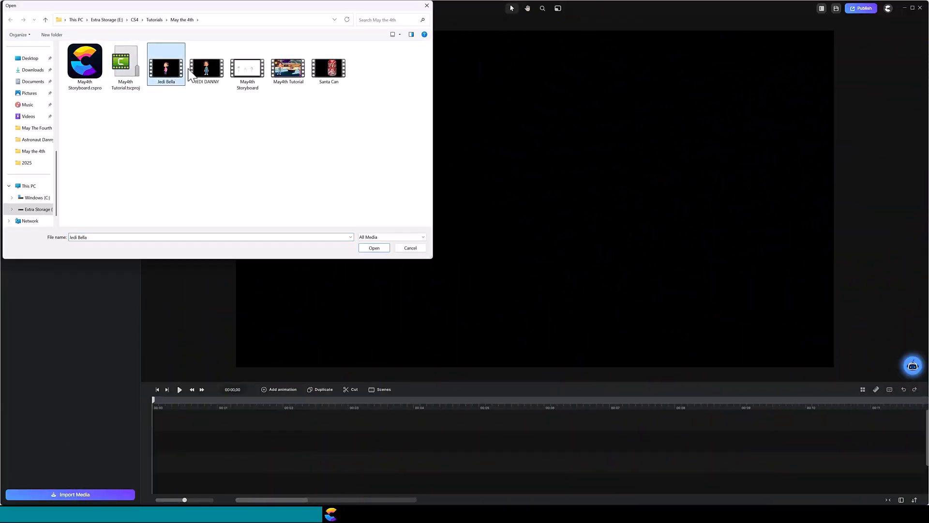
ctrl+click(207, 67)
ctrl+click(329, 68)
click(382, 248)
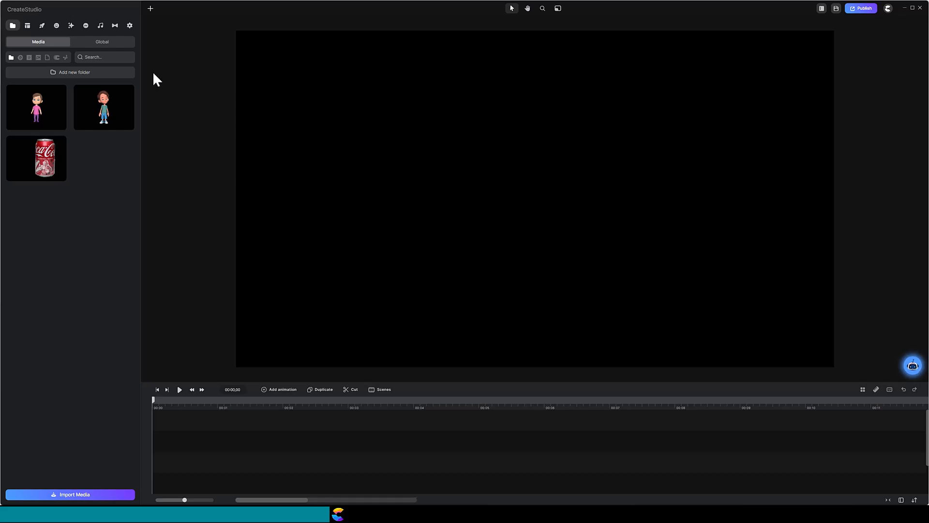
Step: Place the Modern Living Room Wide background from the favorite backgrounds on the timeline, starting at 00:00
click(41, 26)
click(99, 71)
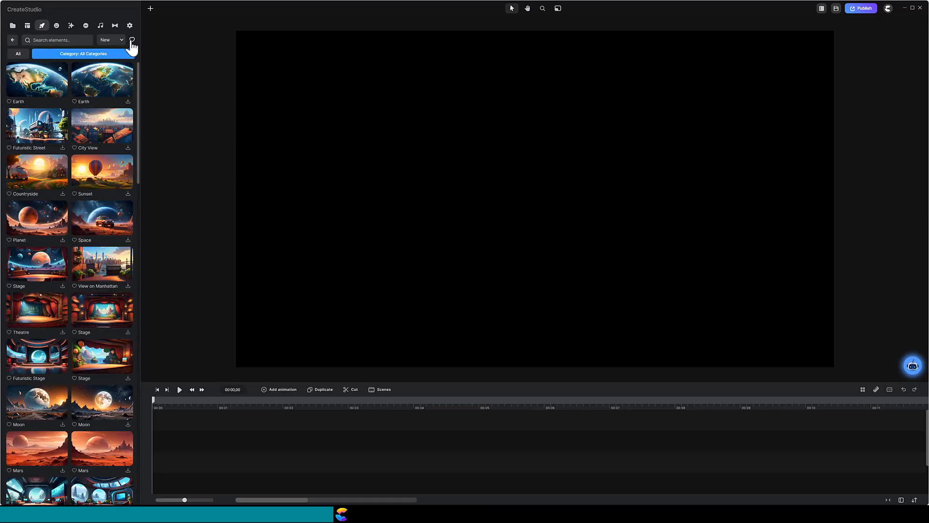
click(132, 41)
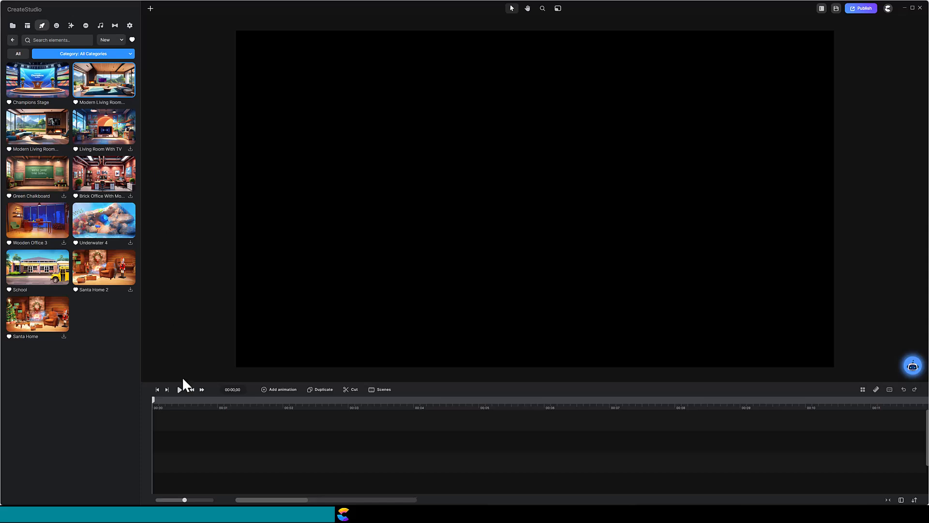
drag(184, 380, 170, 456)
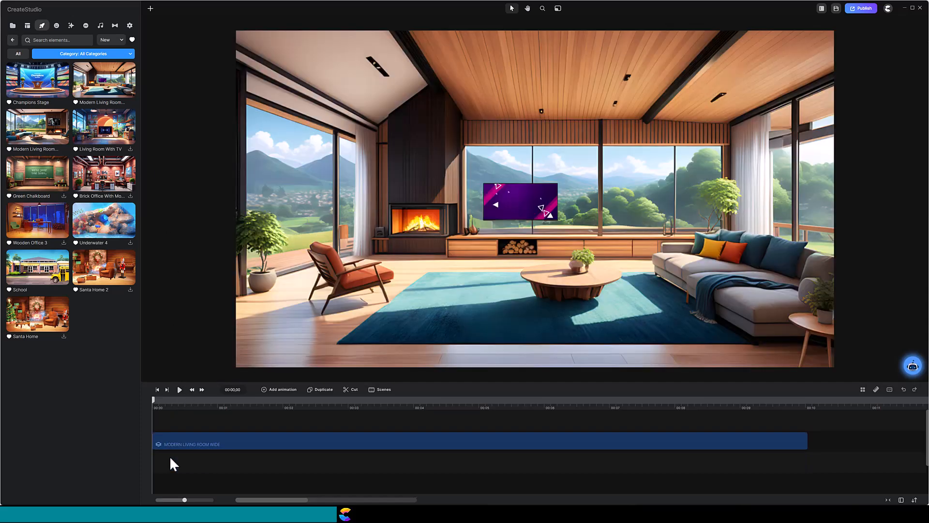
Step: Scale the living room background to 167% and shift it upward to Y position -282
click(228, 443)
click(91, 41)
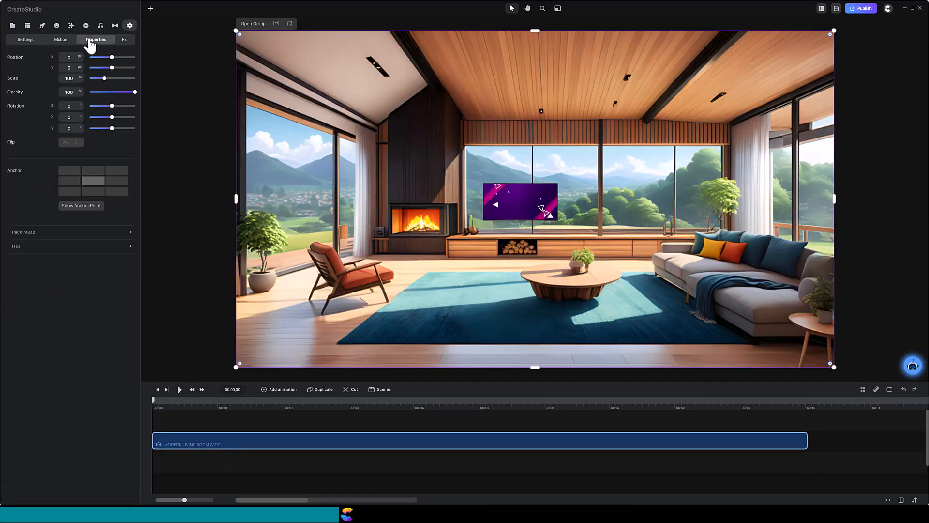
drag(105, 79, 117, 88)
drag(452, 284, 455, 222)
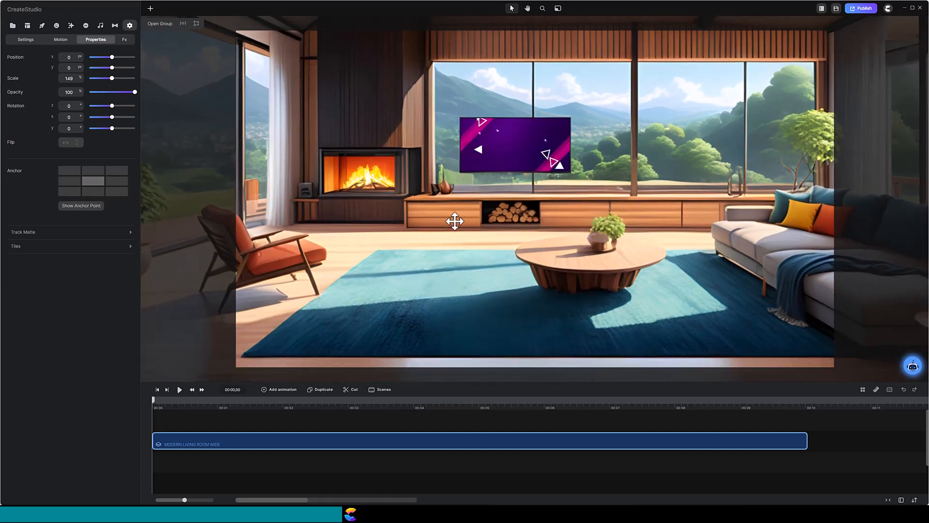
drag(114, 87, 116, 87)
drag(437, 259, 439, 247)
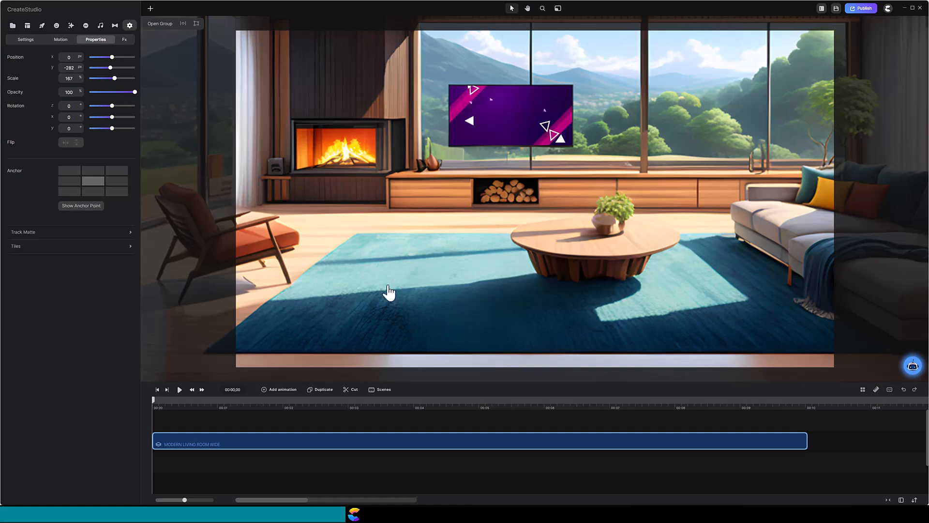
Step: Duplicate the living room background and place the copy directly after the original on the same track
click(317, 390)
mouse_move(353, 440)
mouse_down()
mouse_move(714, 442)
mouse_move(926, 465)
mouse_up()
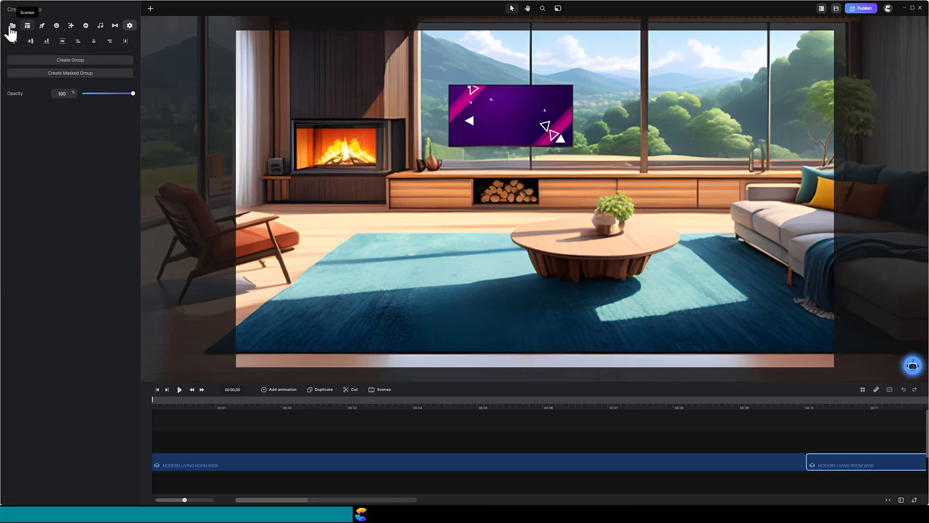
Step: Add the JEDI DANNY video to the scene above the living room background, starting at 00:00
click(12, 26)
click(109, 109)
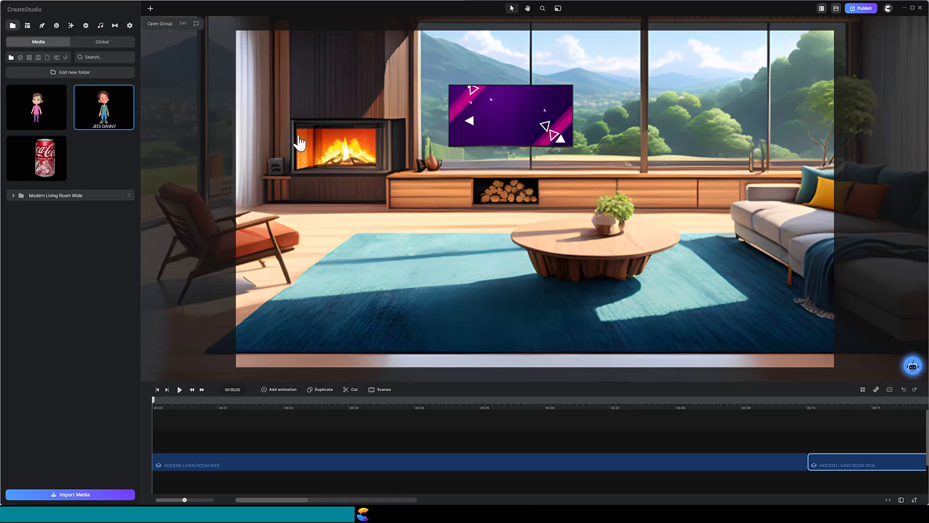
drag(300, 142, 475, 172)
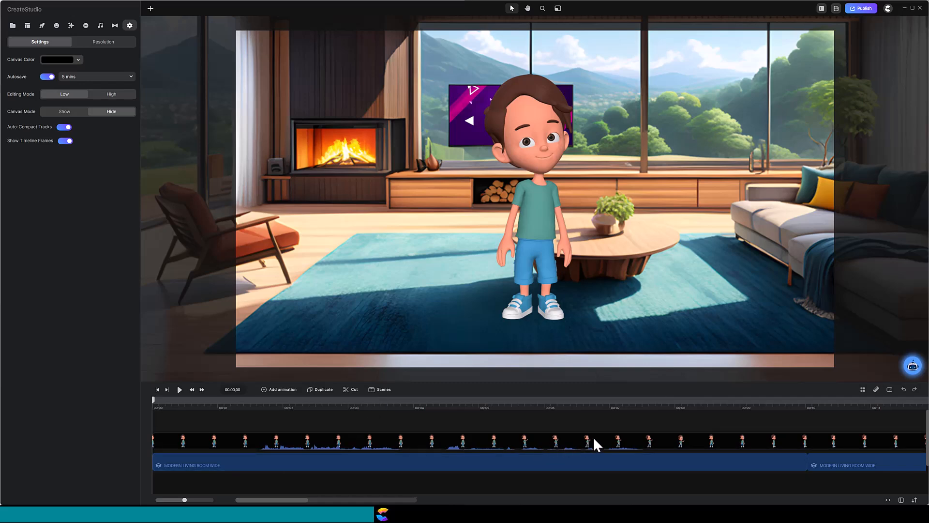
Step: Take a snapshot of the Danny video at 00:07,19, where he holds his hand raised
click(647, 406)
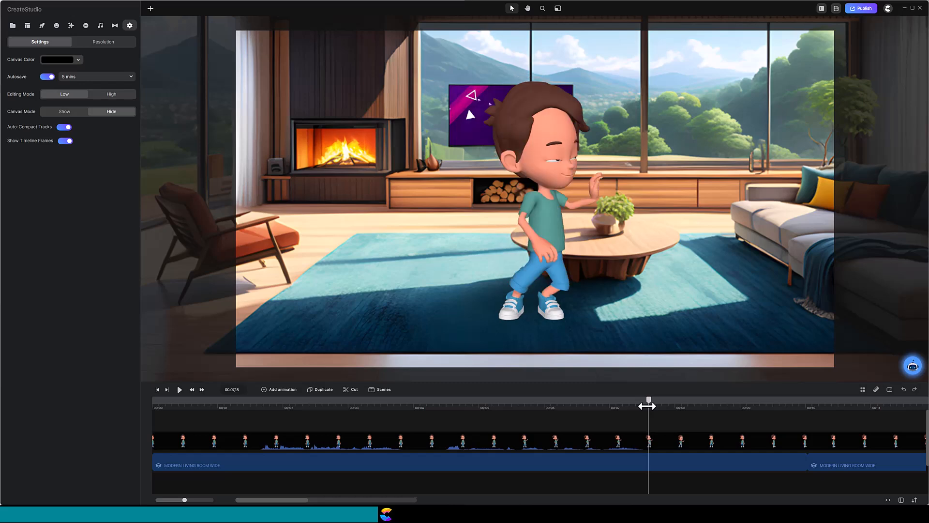
click(202, 391)
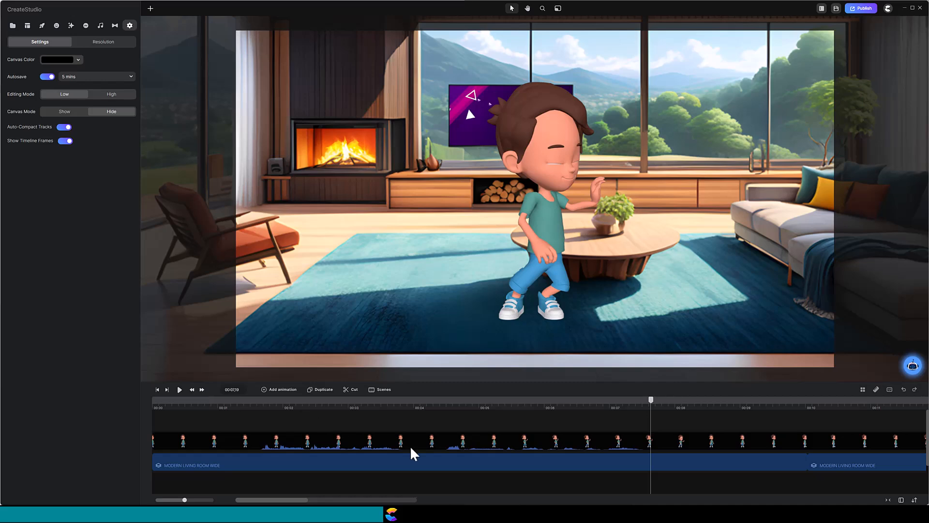
click(630, 439)
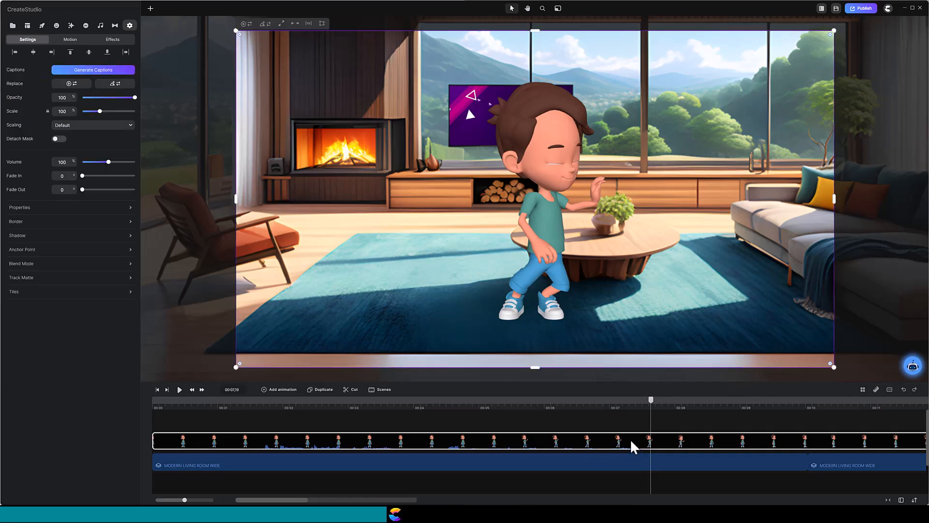
right_click(631, 439)
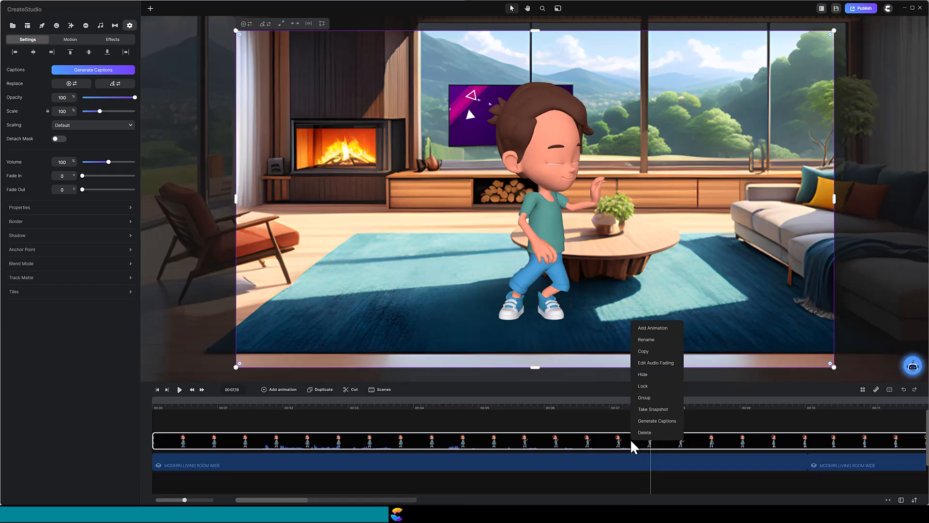
click(652, 410)
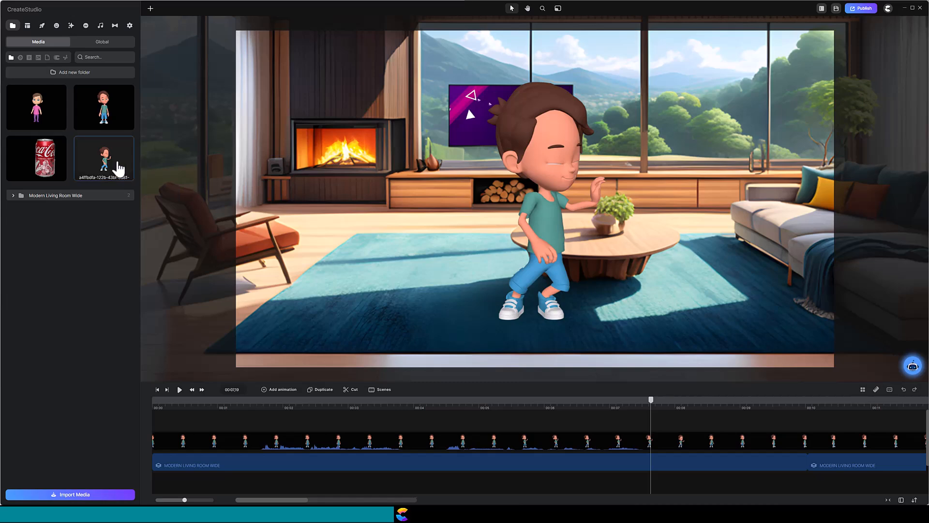
Step: Add the Danny snapshot to the scene at 00:07,19 and fit it to the full canvas
drag(117, 167, 439, 197)
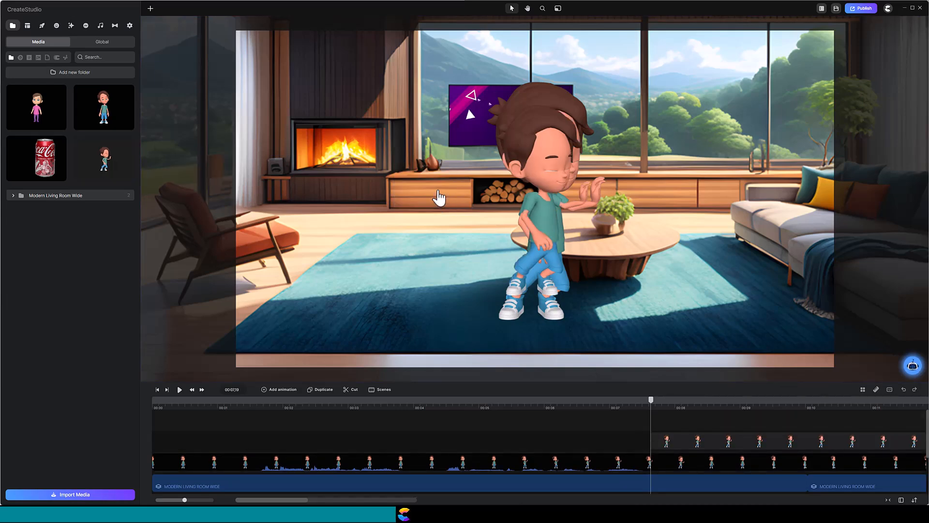
click(547, 214)
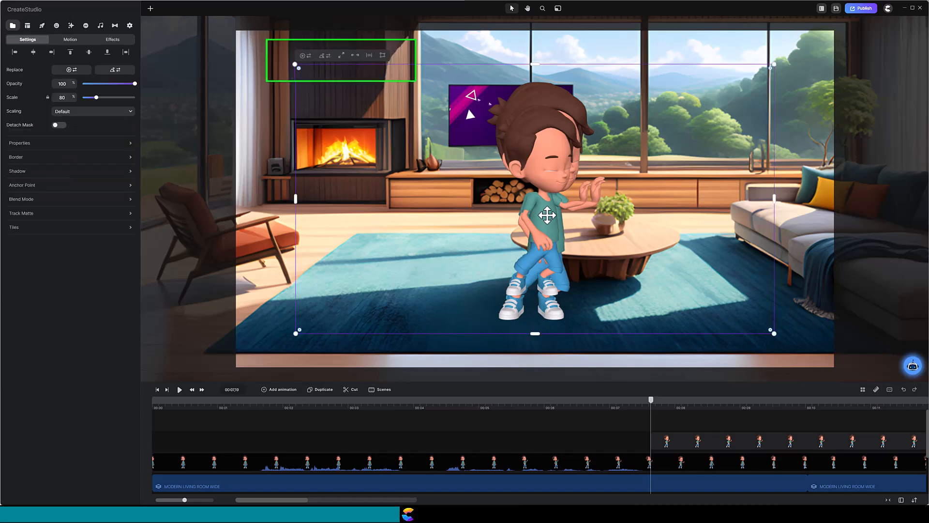
click(370, 53)
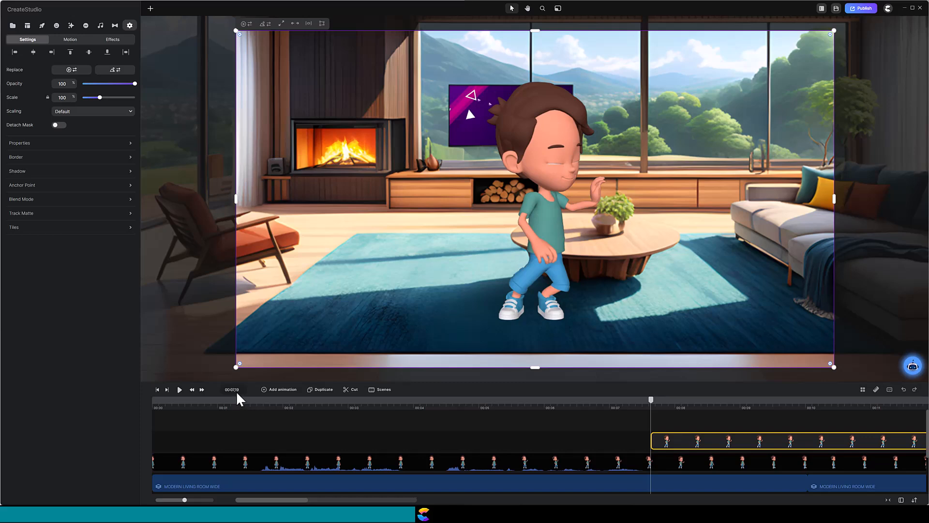
Step: Split the Danny snapshot layer at 00:10,19 and delete the remainder after the split
click(840, 406)
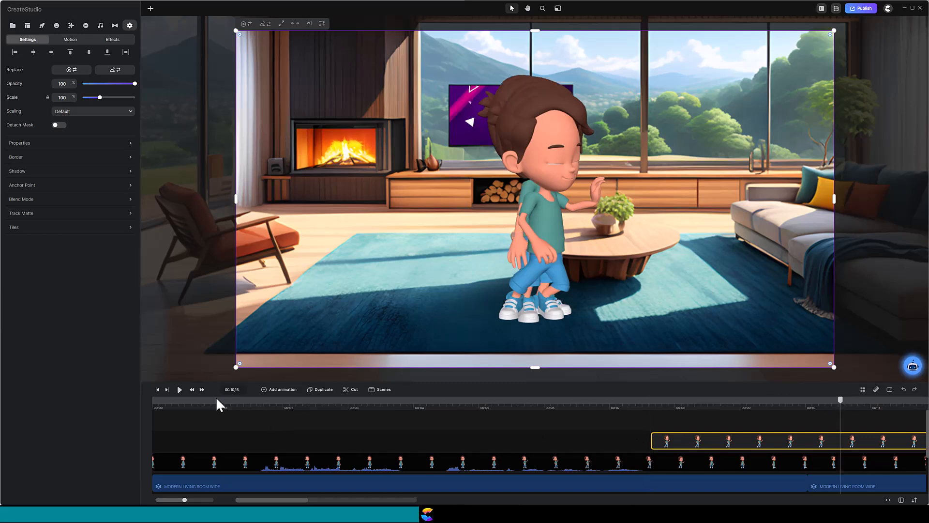
click(201, 390)
click(202, 390)
click(201, 390)
click(353, 393)
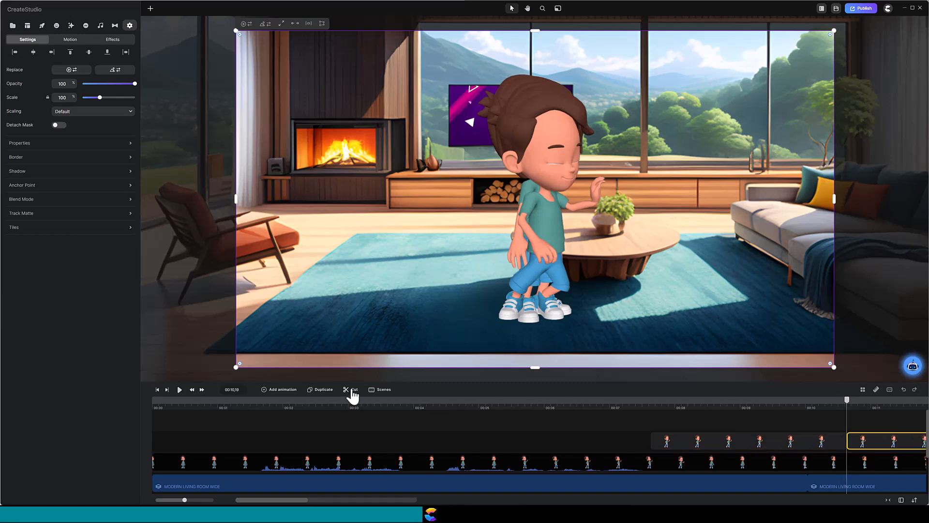
right_click(860, 438)
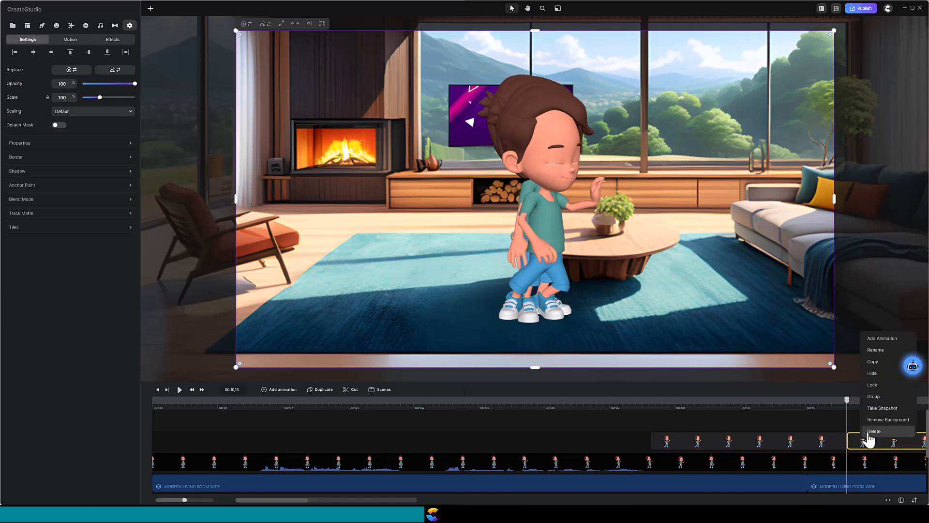
click(864, 435)
Step: Split the Danny video at 00:07,19, shift the second part to start at 00:10,19, and place the snapshot in the gap between both parts
click(653, 406)
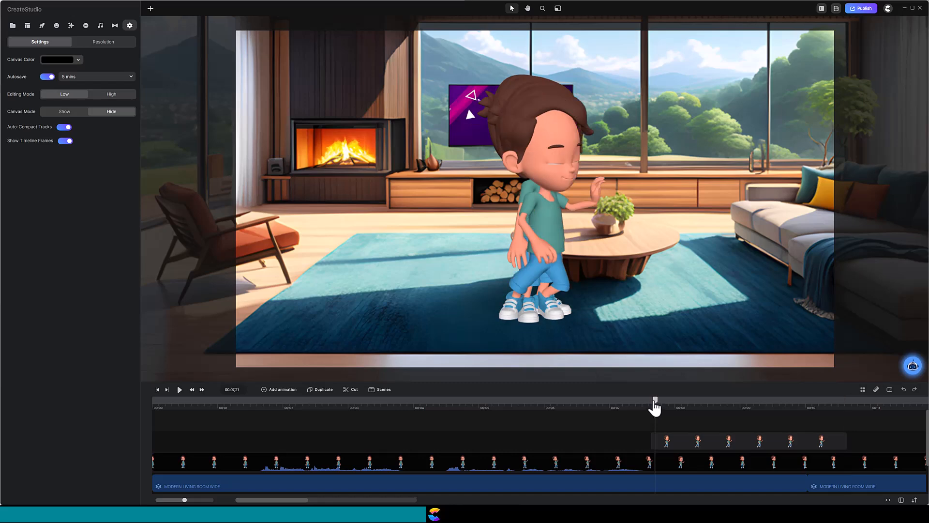
click(669, 462)
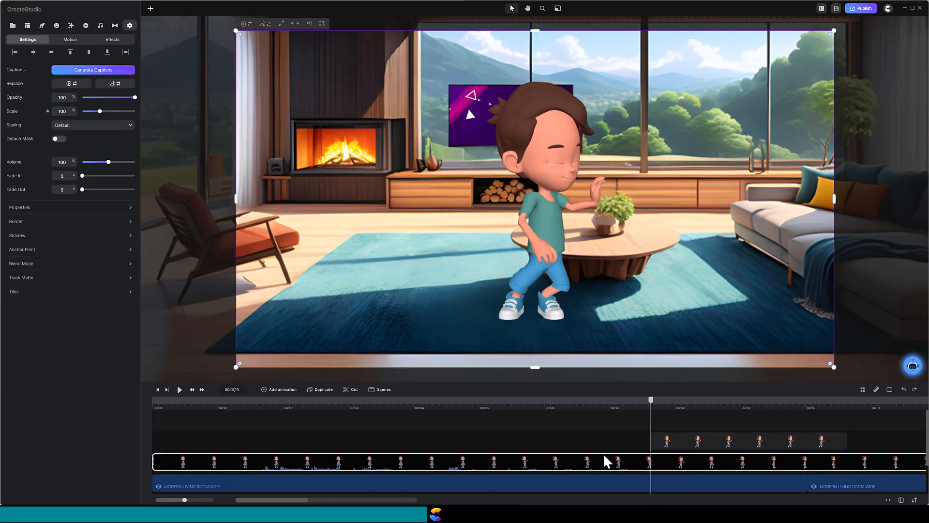
click(352, 393)
drag(676, 461, 870, 458)
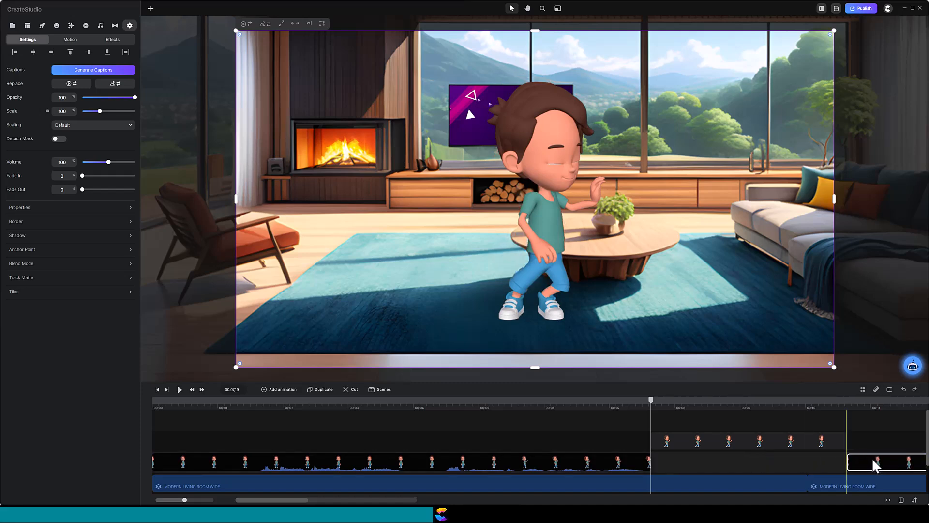
drag(797, 443, 800, 463)
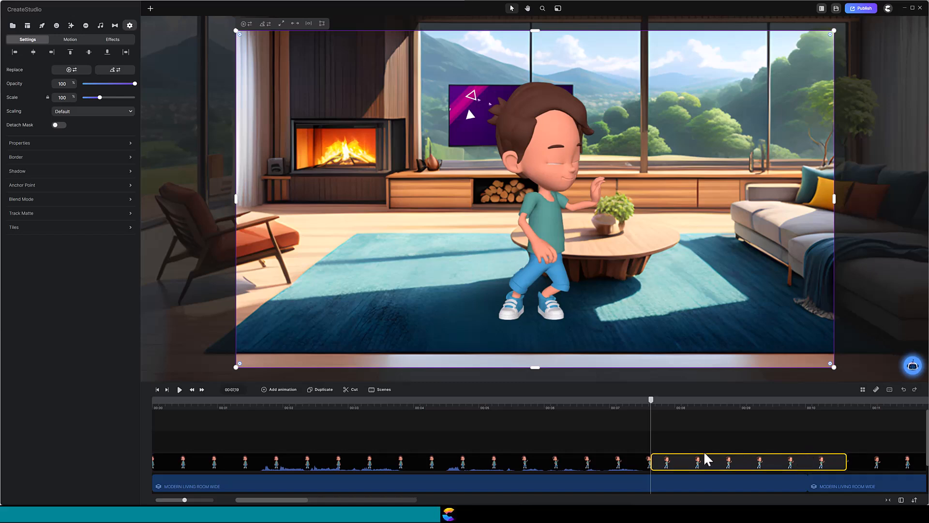
Step: Group the two Danny video parts with the snapshot and rename the group Danny
drag(632, 443, 840, 459)
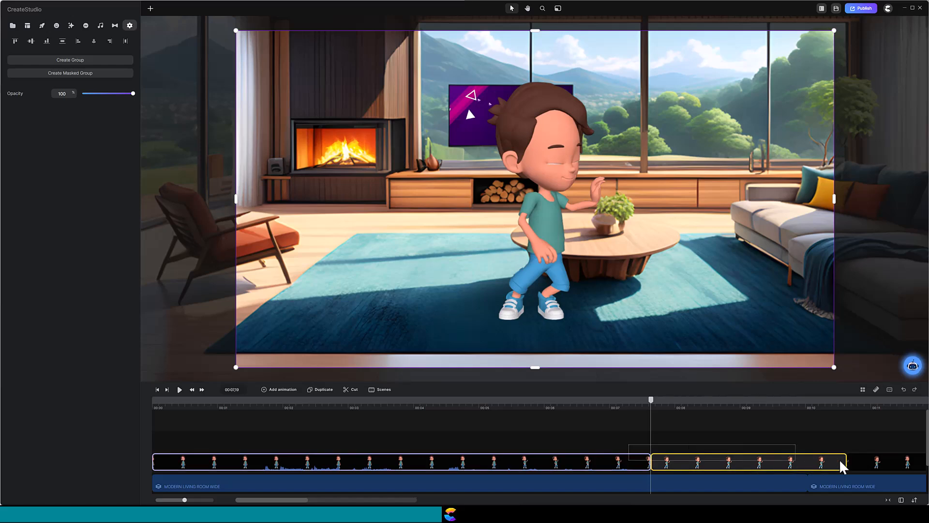
right_click(868, 460)
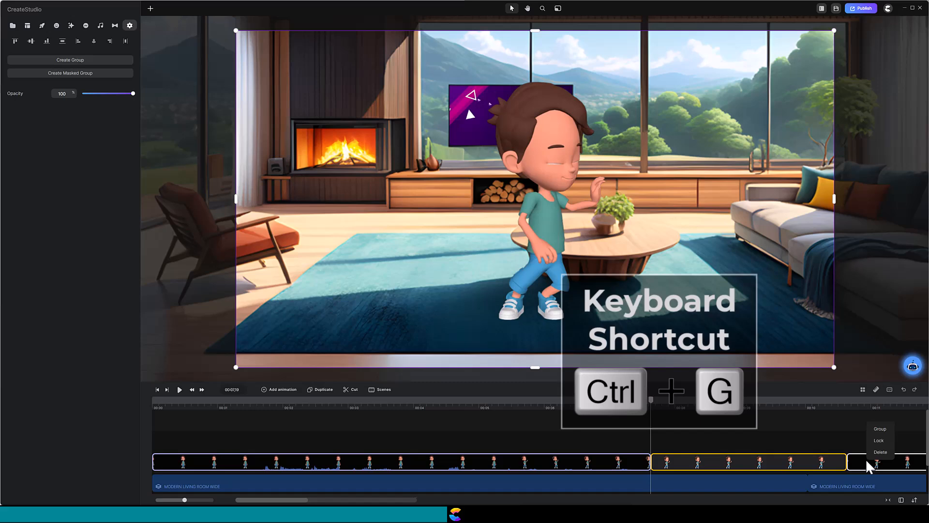
click(877, 431)
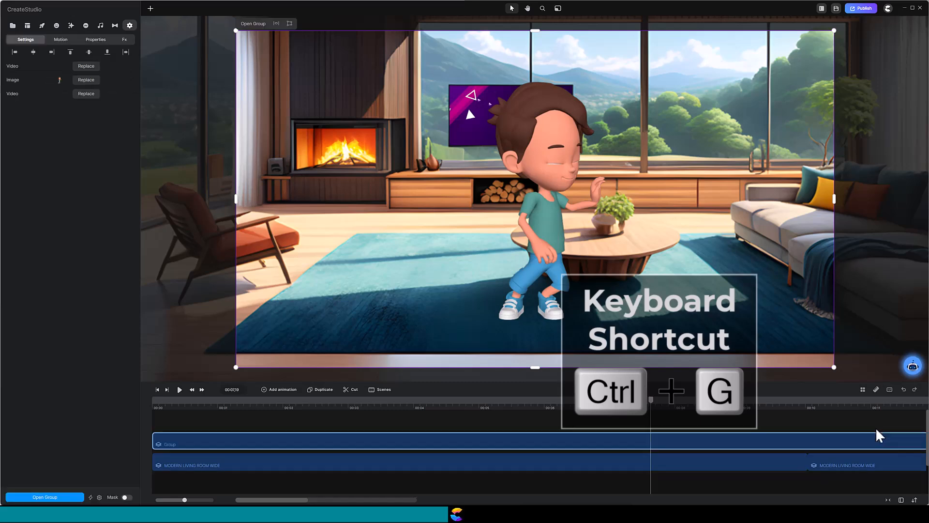
right_click(371, 444)
click(390, 332)
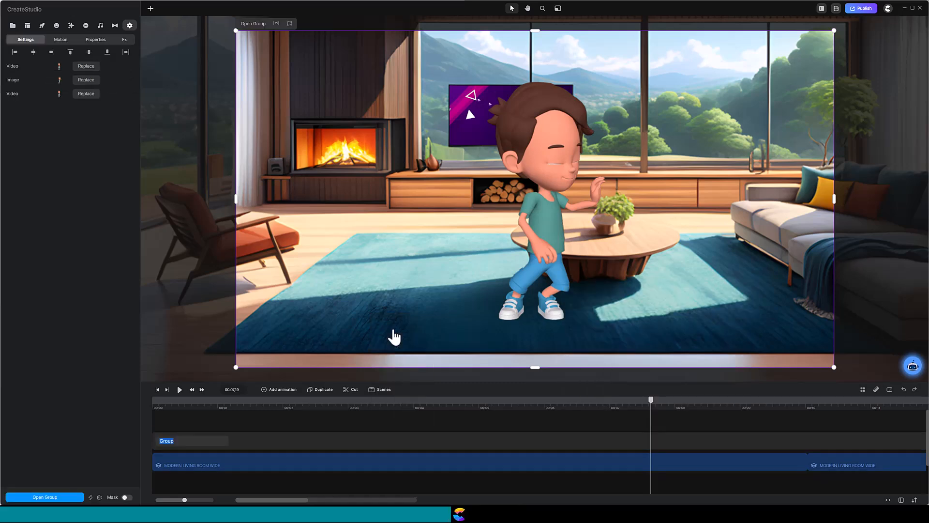
key(Return)
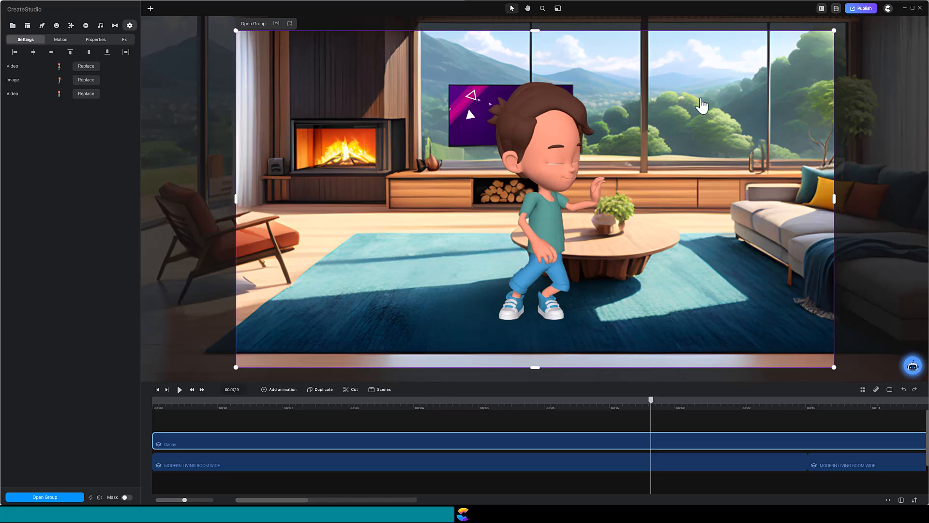
Step: Scale the Danny group down slightly and move him beside the fireplace, clear of the coffee table
drag(833, 34, 769, 67)
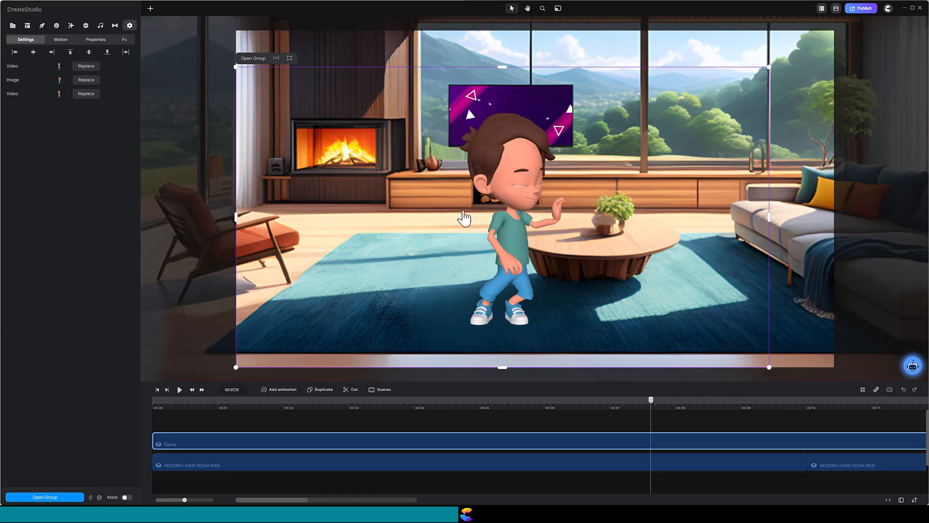
drag(474, 213, 418, 207)
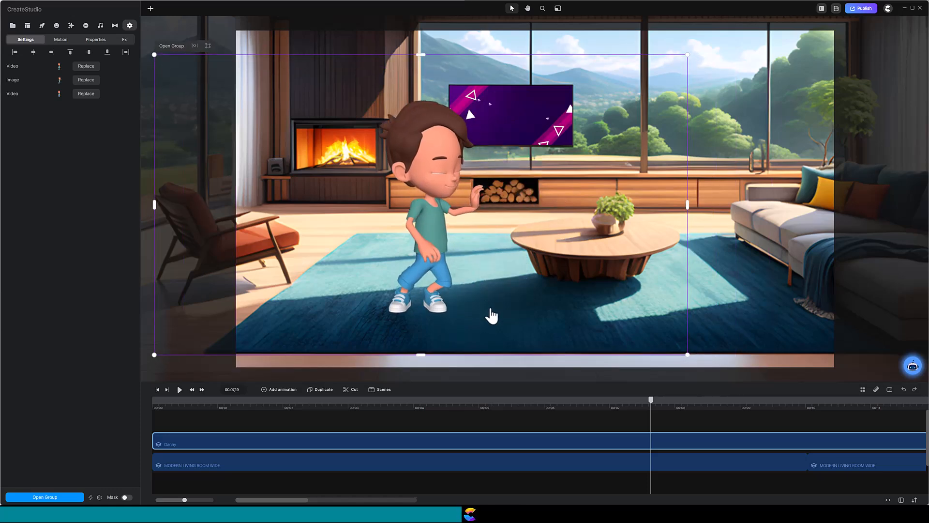
Step: Add the soda can video above the Danny group at 00:07,19 and take a snapshot of its first frame with the intact can
click(12, 25)
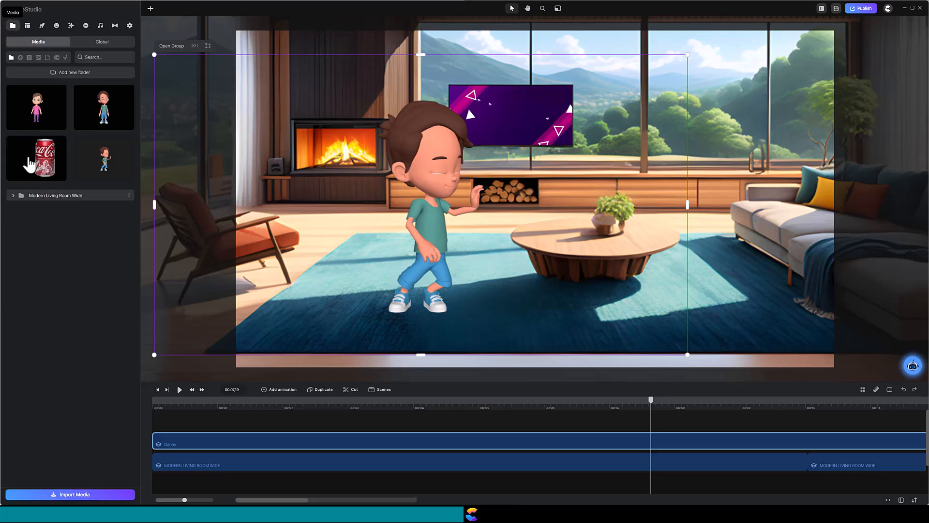
drag(29, 159, 436, 188)
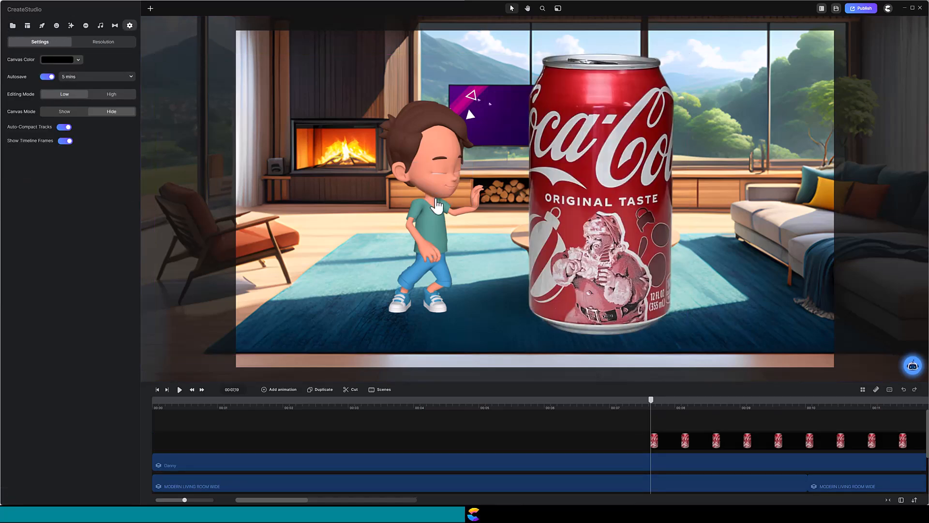
right_click(670, 442)
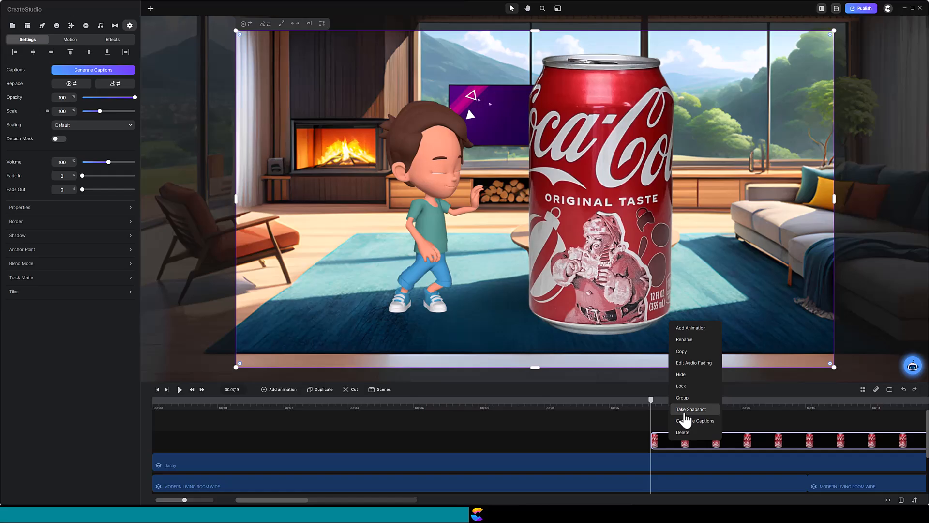
click(685, 410)
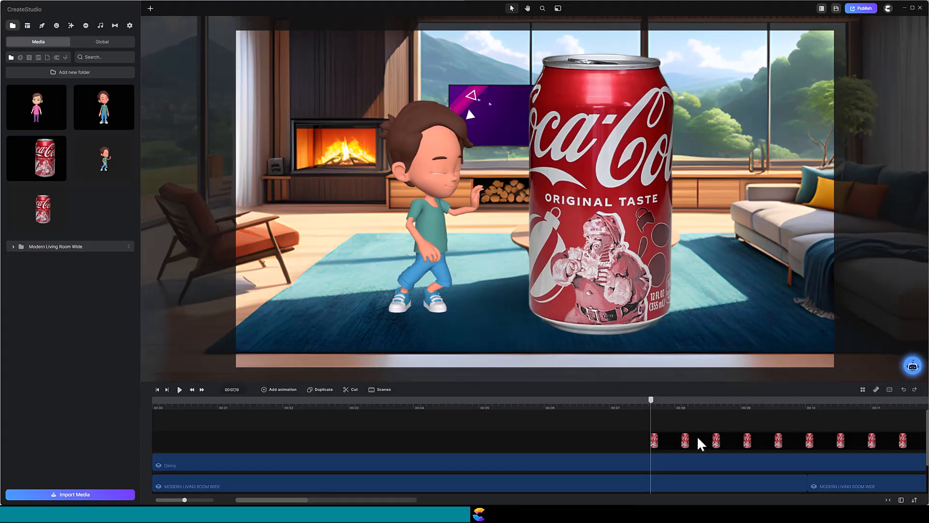
Step: Shift the soda can video earlier on its track and take a snapshot of the crushed can at 00:14,20
drag(701, 443, 389, 444)
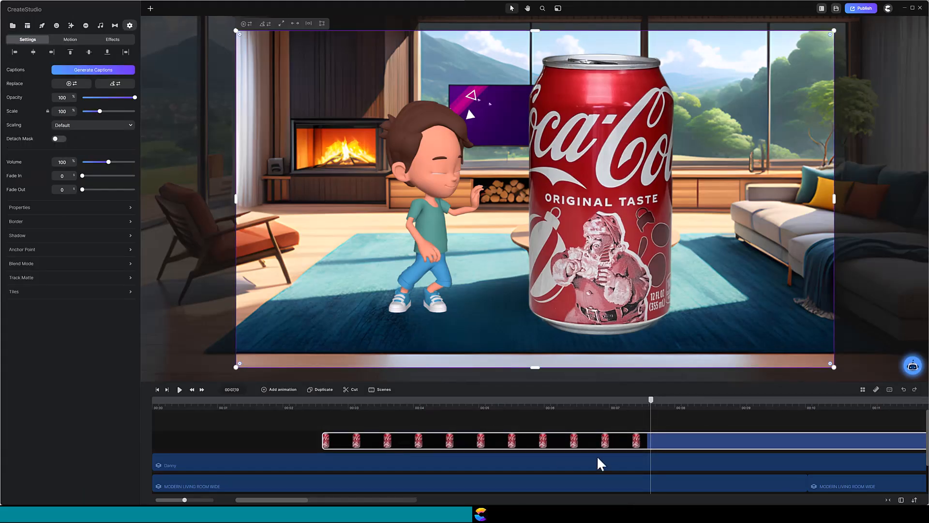
drag(651, 401, 889, 411)
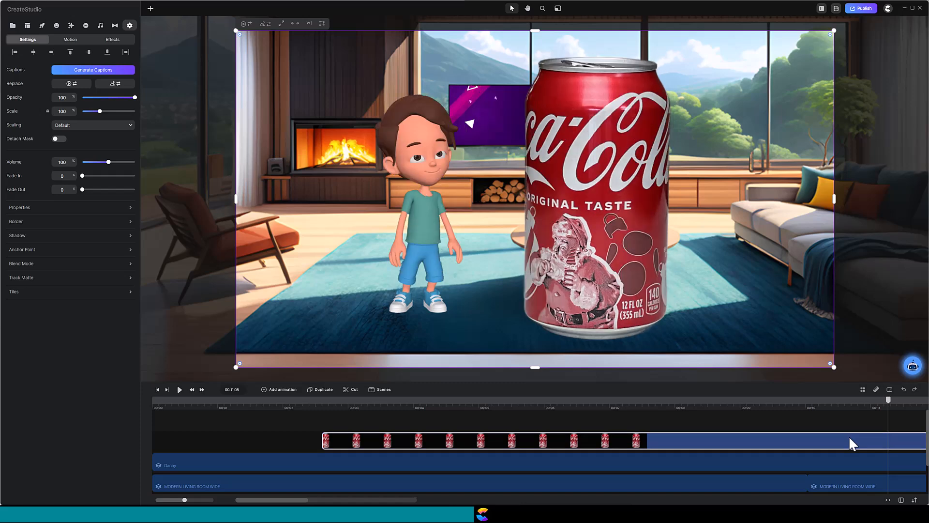
click(888, 500)
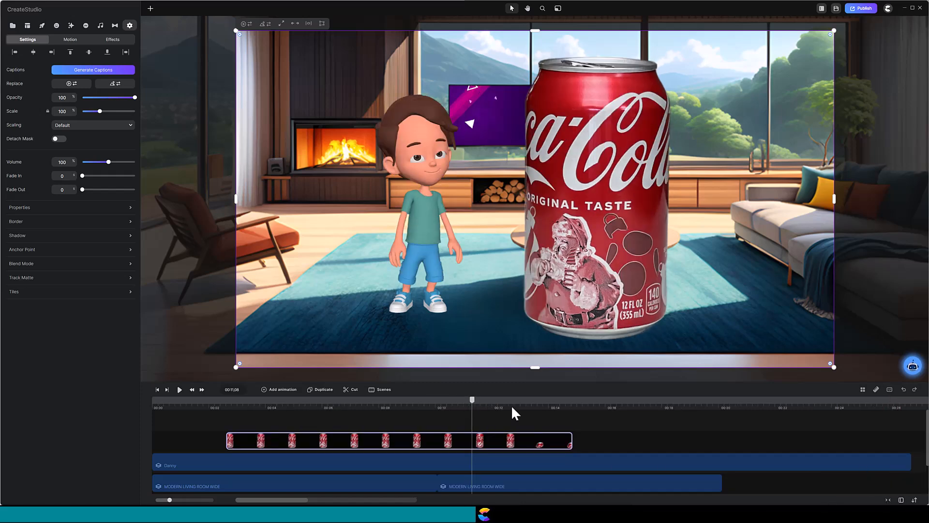
drag(543, 409, 568, 418)
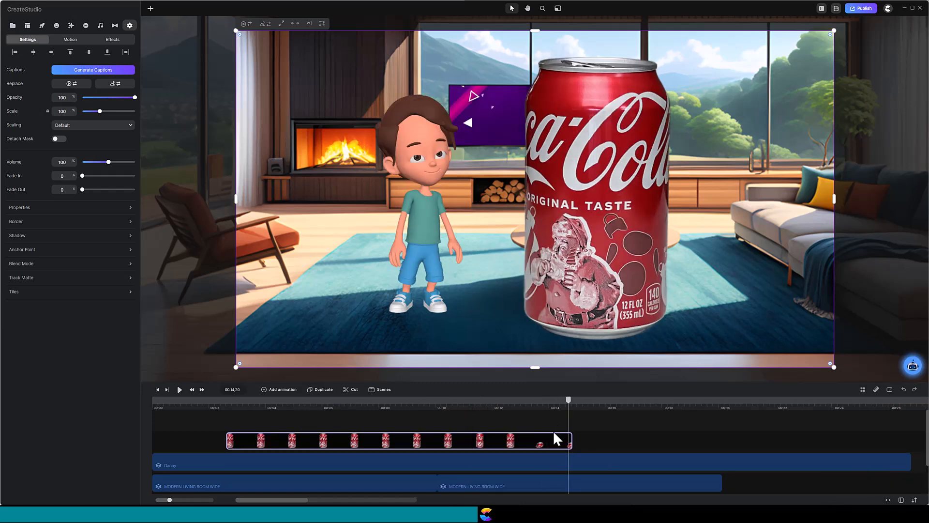
right_click(552, 441)
click(570, 422)
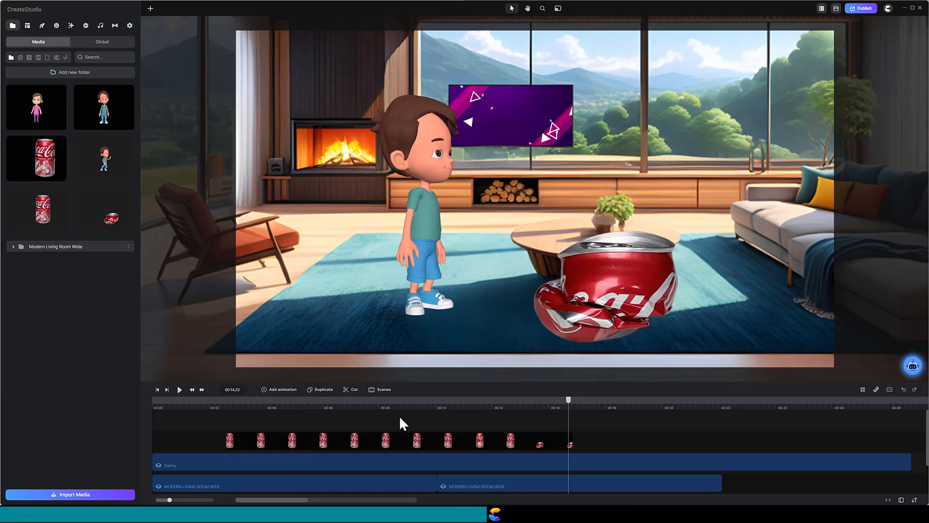
Step: Go to Danny's raised-hand pose at 00:07,19 and move the soda can video to start at 00:00
click(352, 408)
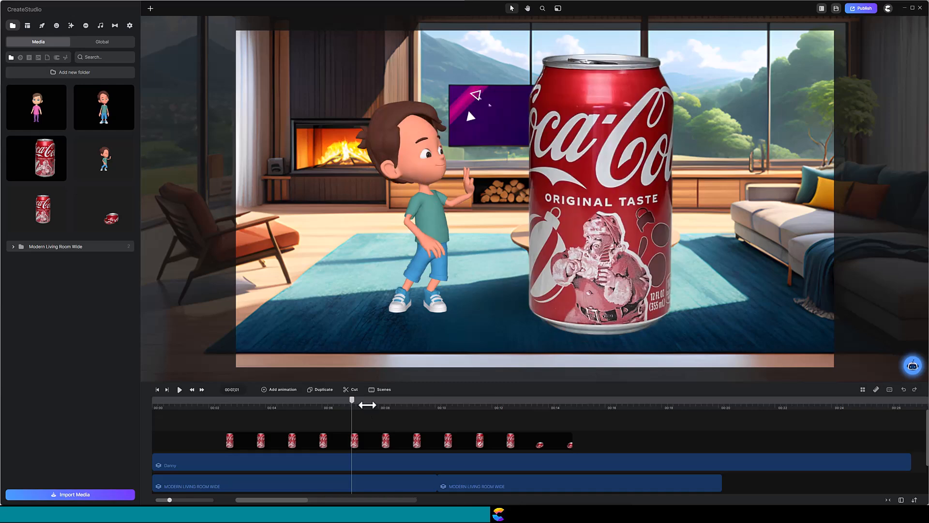
click(368, 406)
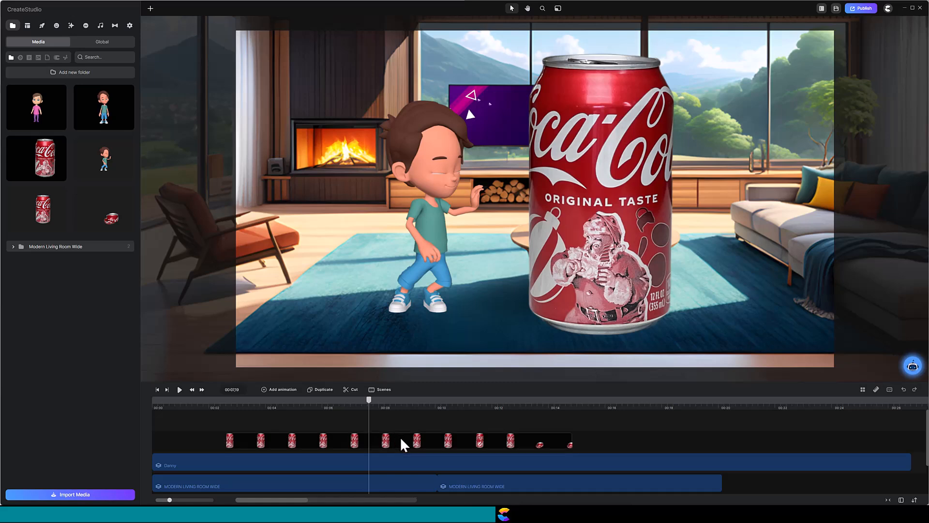
mouse_move(392, 442)
mouse_down()
mouse_move(370, 442)
mouse_move(380, 444)
mouse_up()
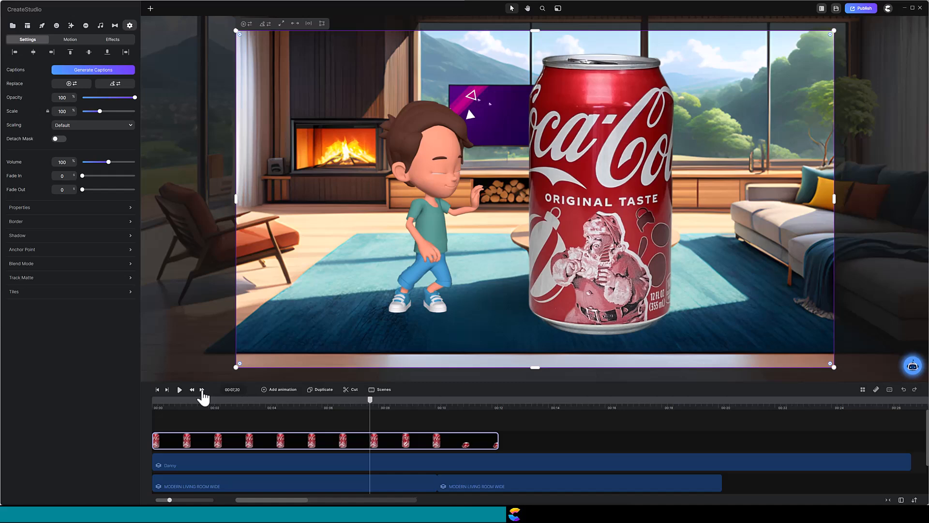
Step: Examine the soda can frame by frame from 00:07,20 to 00:08,01 against Danny's raised-hand pose
click(202, 390)
click(201, 390)
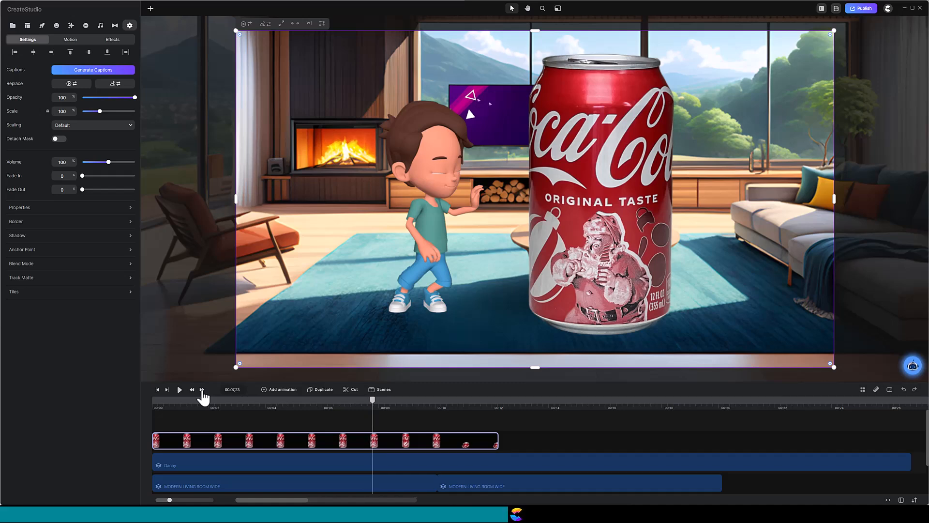
click(202, 390)
click(202, 391)
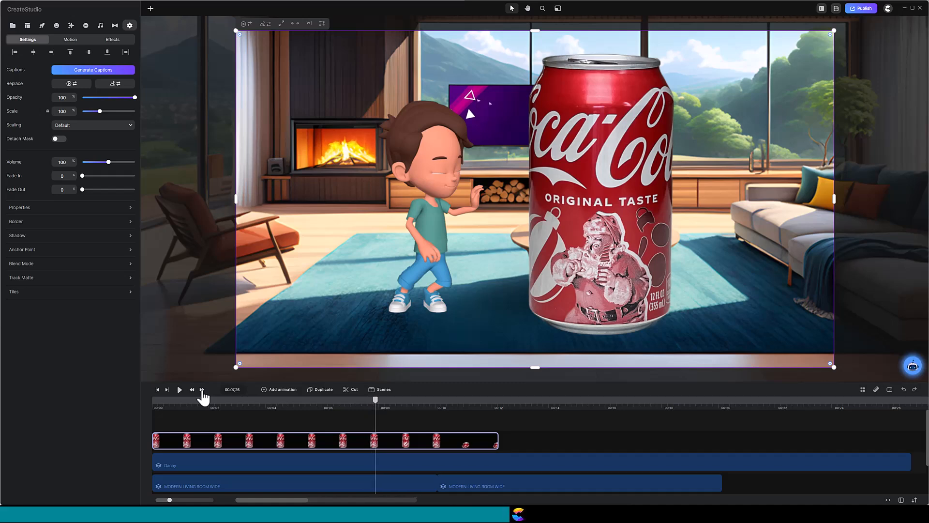
click(202, 390)
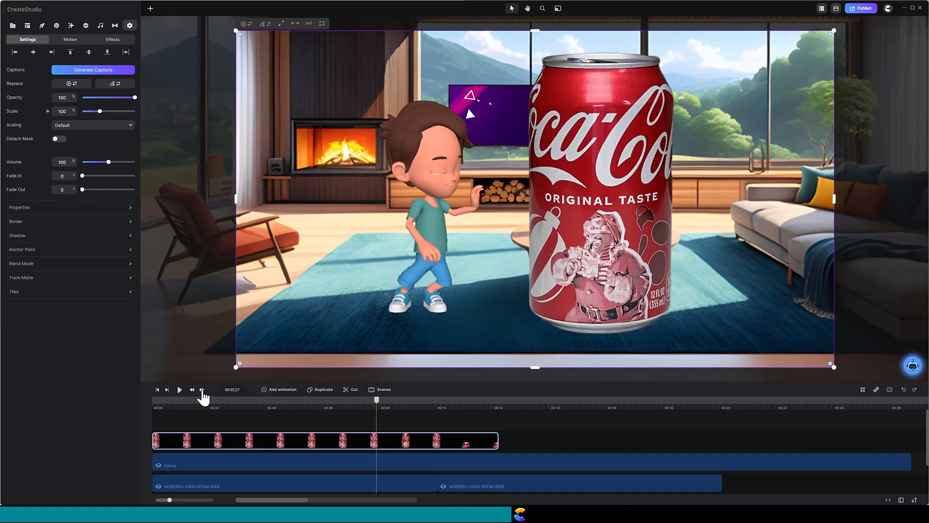
click(202, 390)
click(202, 390)
click(202, 390)
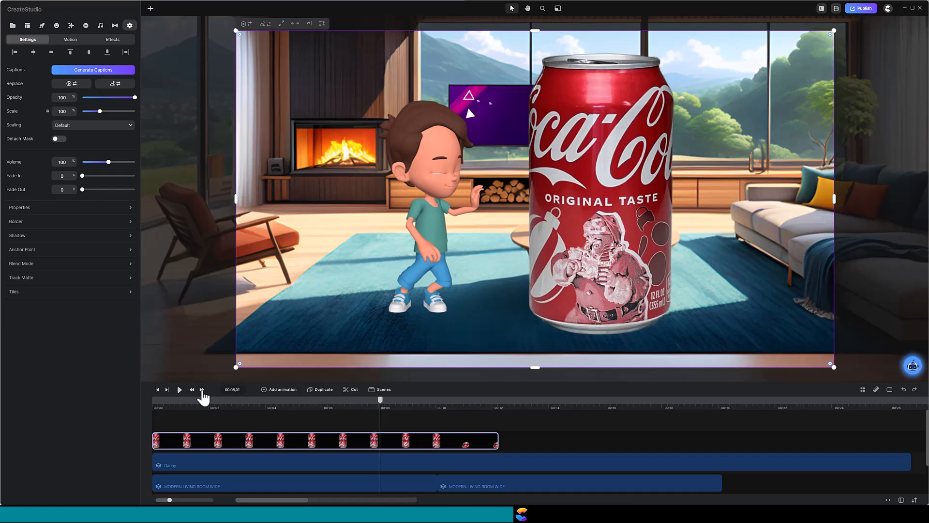
click(202, 390)
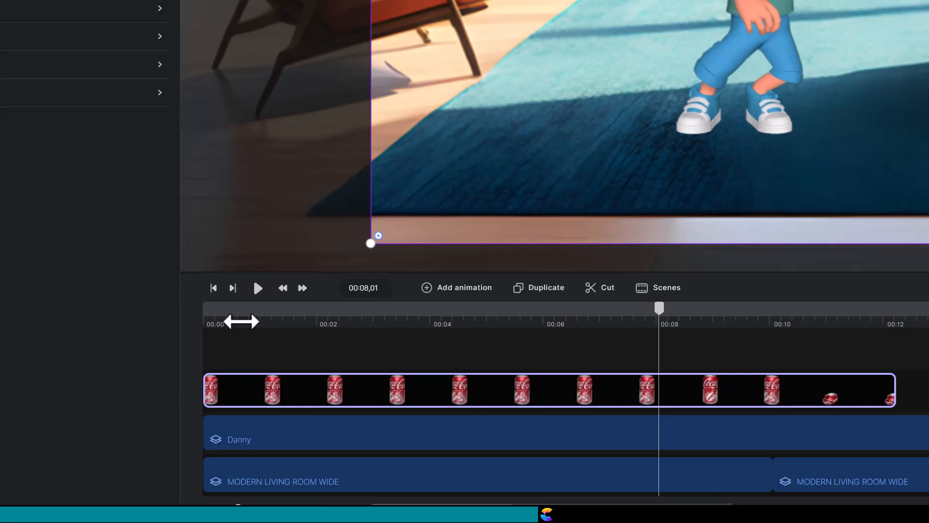
Step: Shift the soda can video to start at 00:00,18 and return to the beginning of the timeline
click(241, 321)
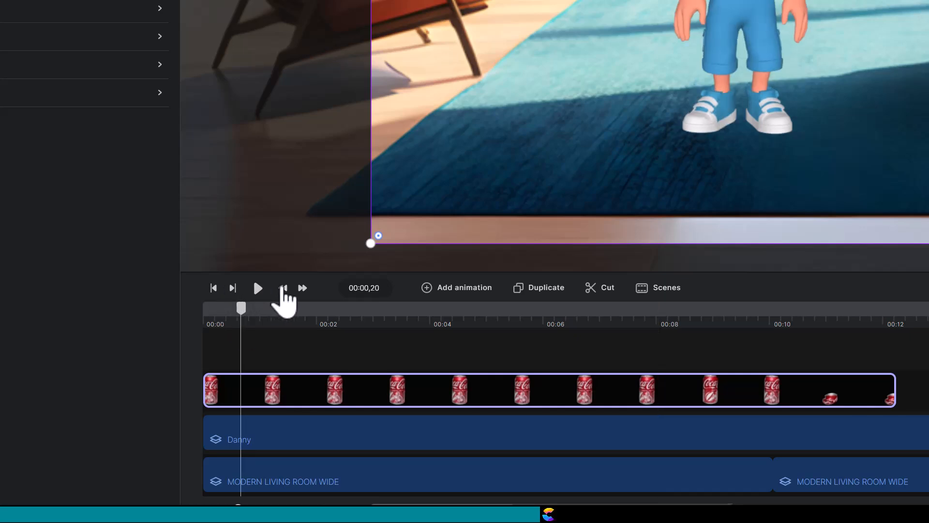
click(284, 289)
click(284, 289)
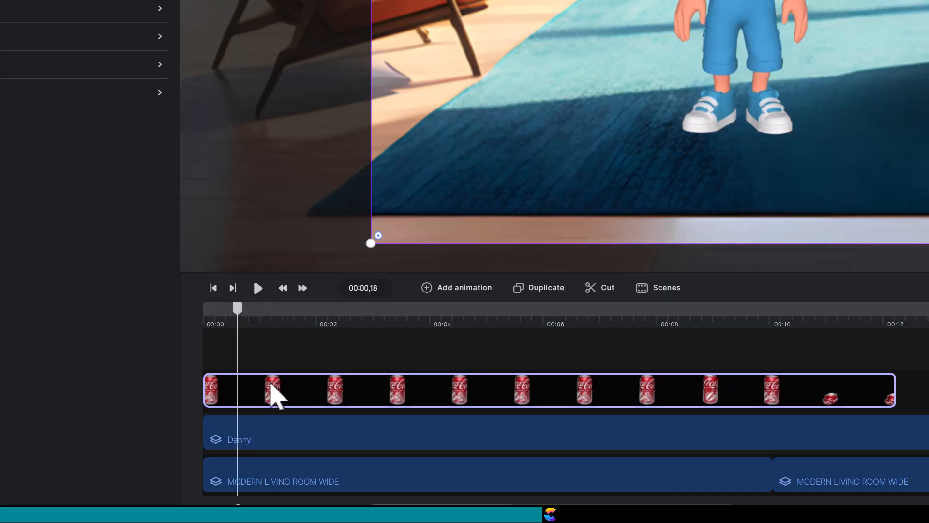
drag(271, 384, 301, 394)
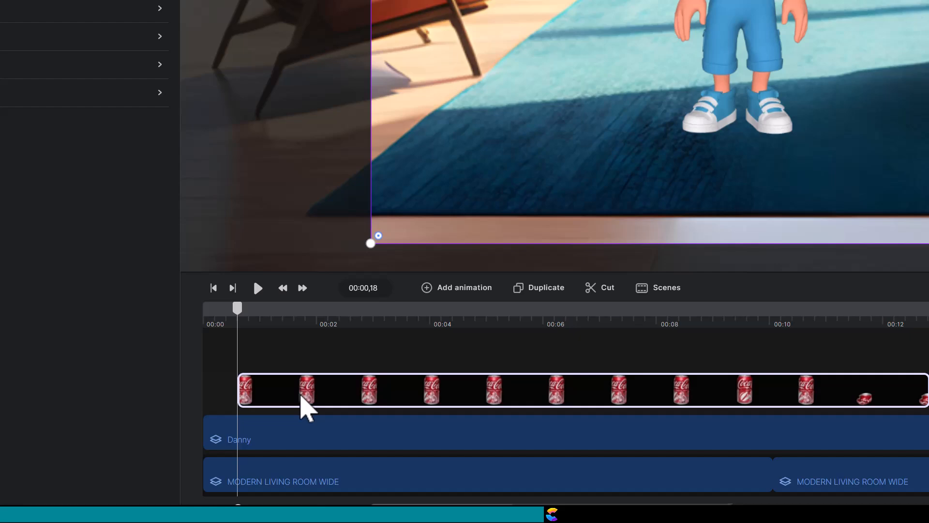
click(213, 288)
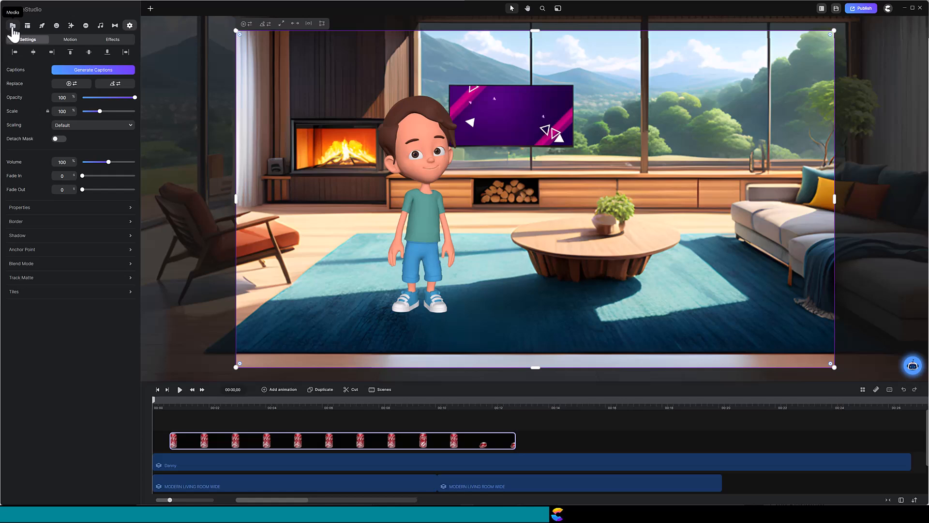
Step: Add the intact can snapshot ahead of the soda can video, fit it to the canvas and trim it to fill the gap before 00:00,18
click(12, 27)
drag(43, 208, 353, 217)
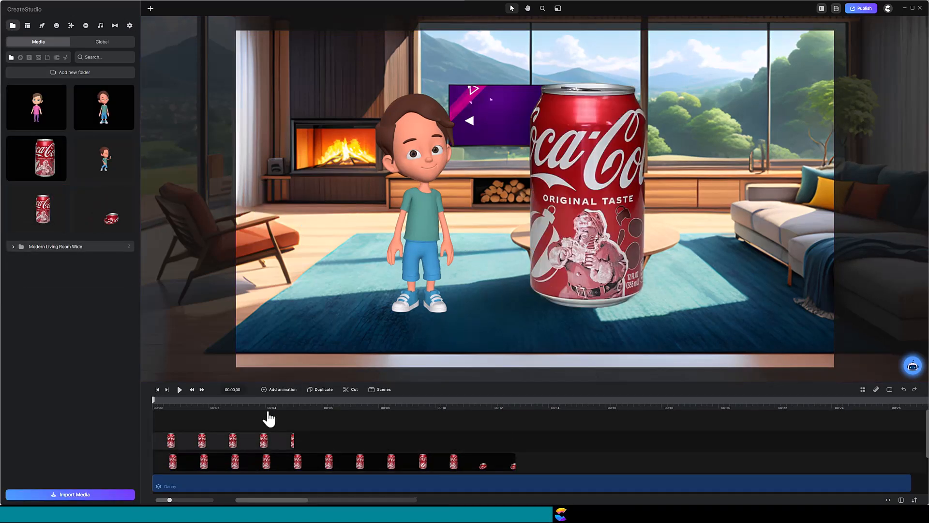
click(181, 441)
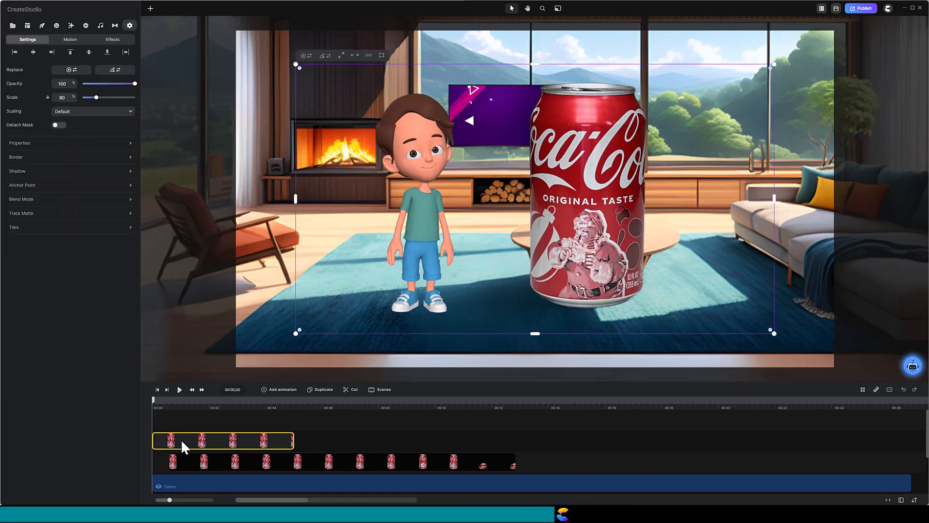
click(358, 62)
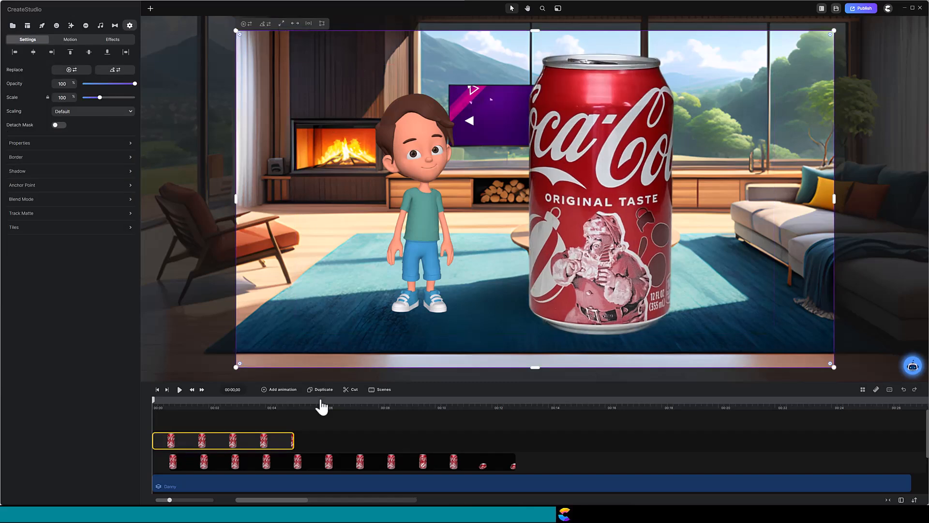
drag(294, 440, 161, 463)
drag(164, 407, 178, 408)
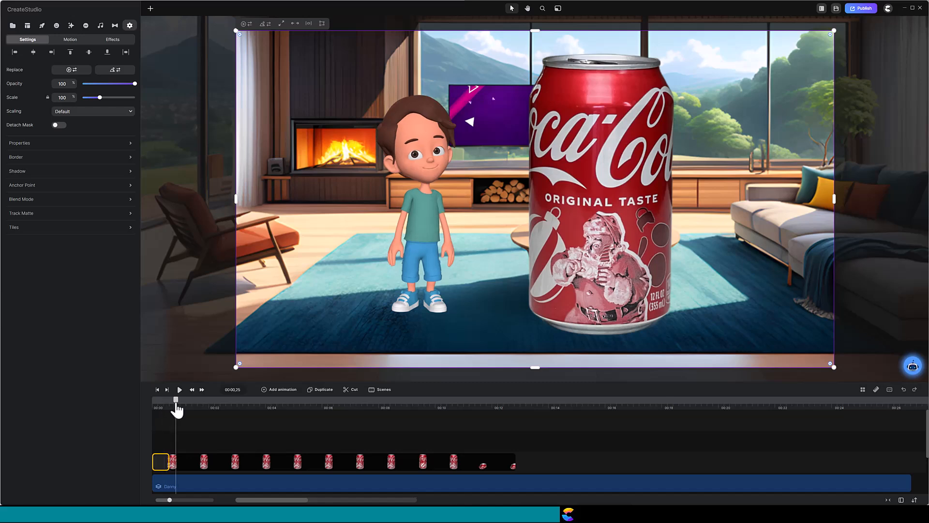
Step: Add the crushed can snapshot right after the soda can video, fit it to the canvas and extend it to the end of the Danny clip
click(13, 25)
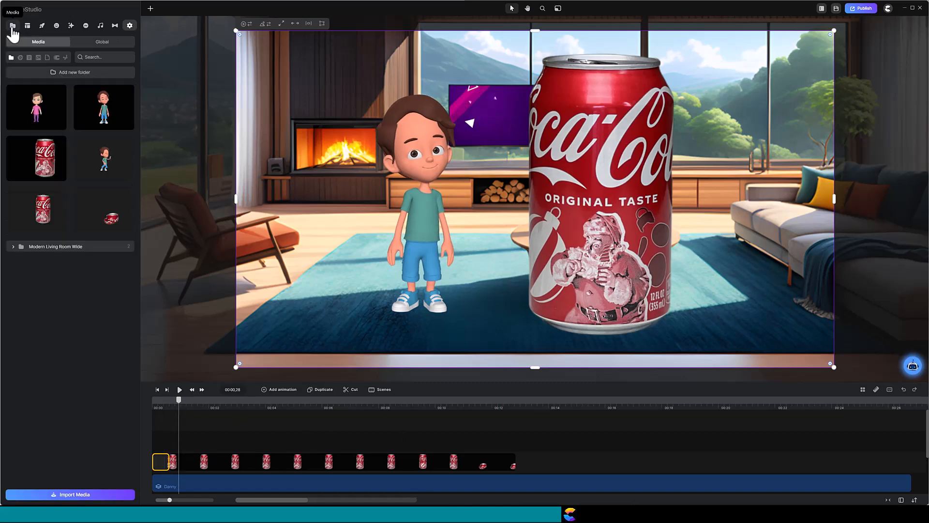
drag(111, 213, 545, 450)
click(546, 407)
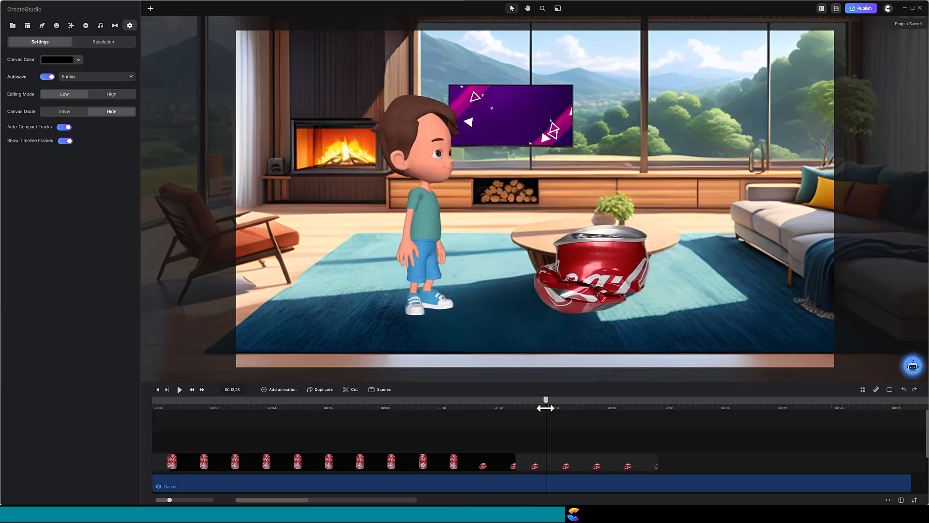
click(567, 460)
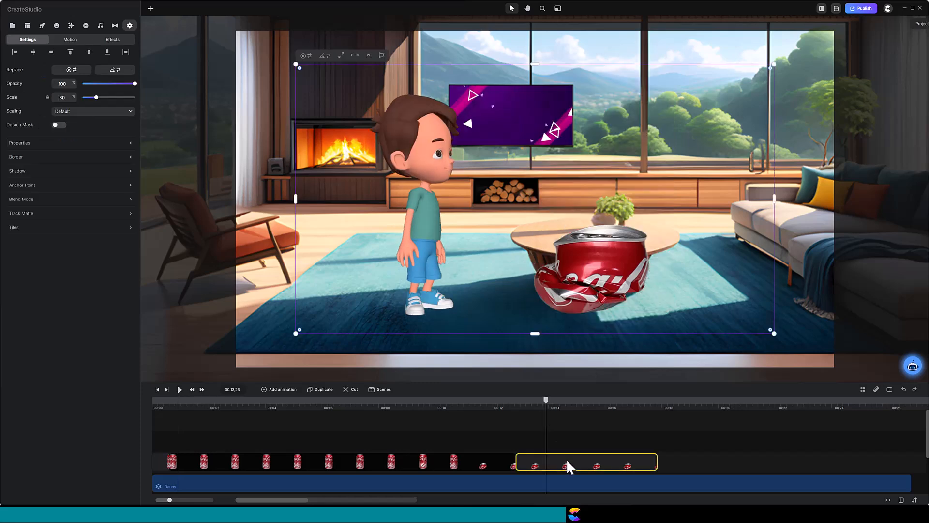
click(342, 55)
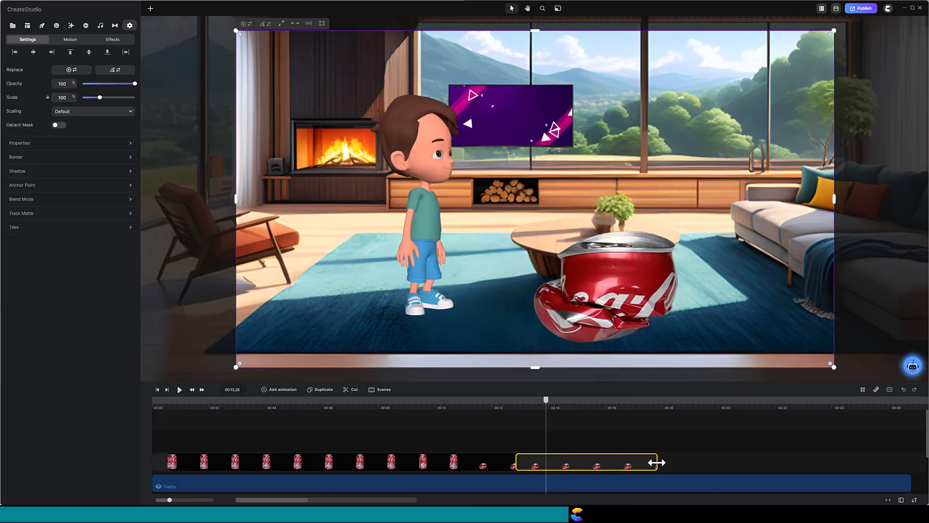
drag(656, 462, 907, 450)
click(520, 407)
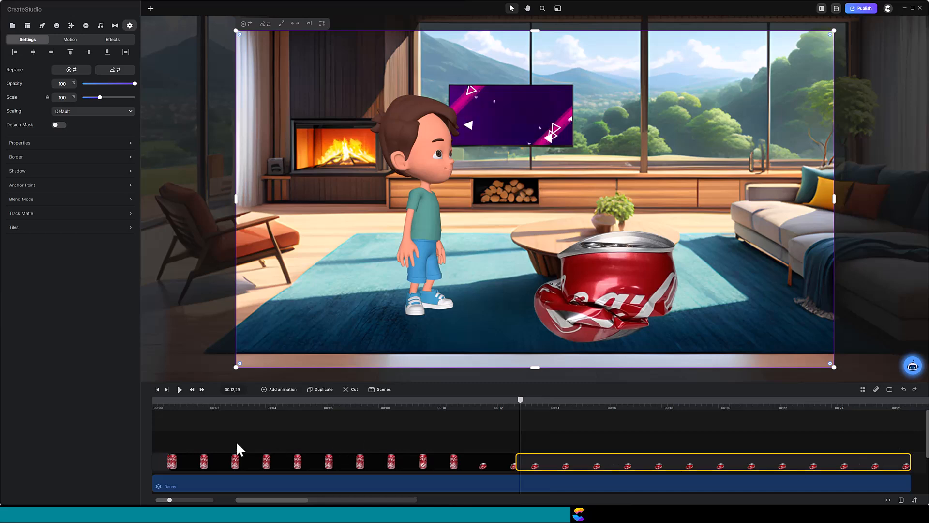
Step: Group the soda can video with its two snapshots and rename the group Can
click(173, 461)
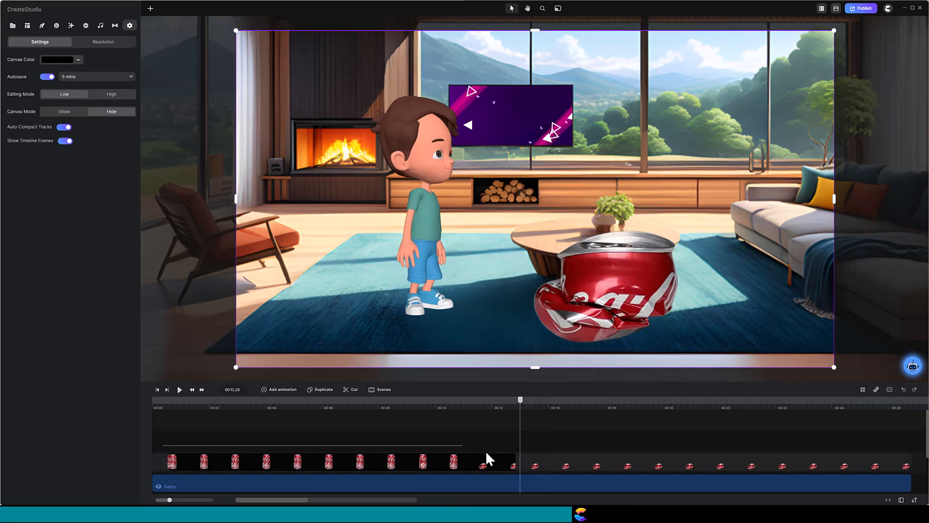
shift+click(545, 466)
right_click(547, 468)
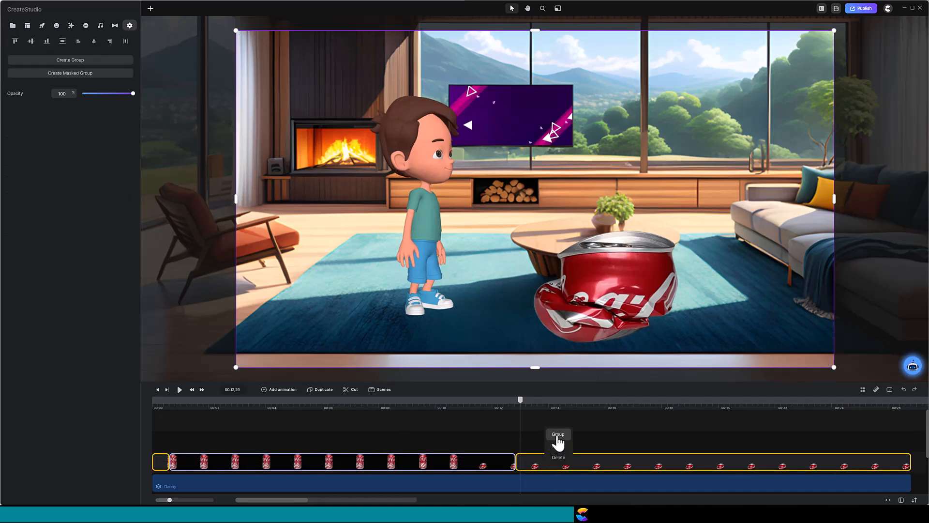
click(555, 438)
right_click(267, 448)
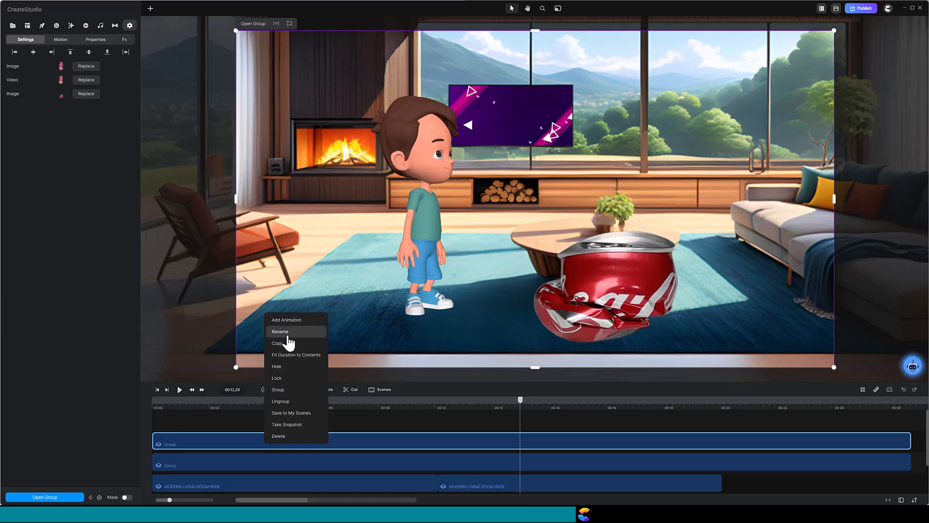
click(288, 342)
text(Can)
key(Return)
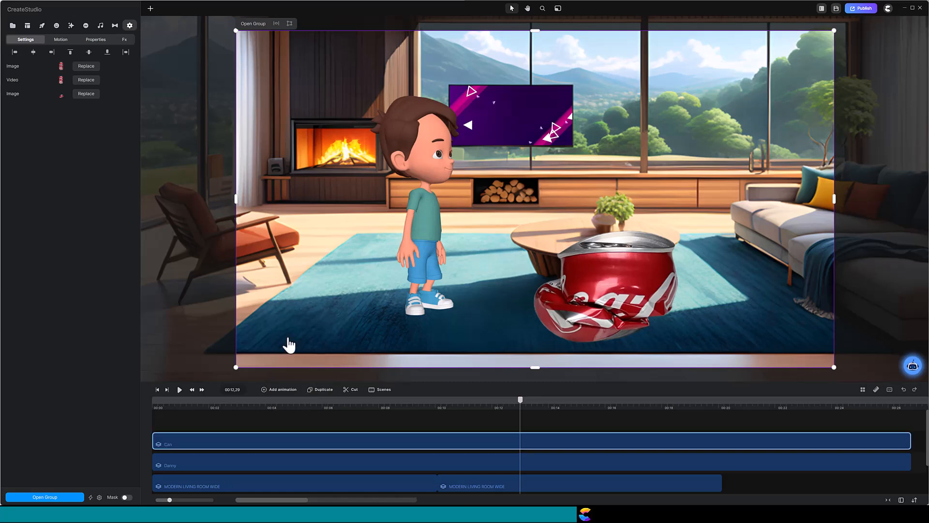
Step: Scale the Can group down and place it on the coffee table beside the plant
click(225, 405)
drag(834, 30, 458, 242)
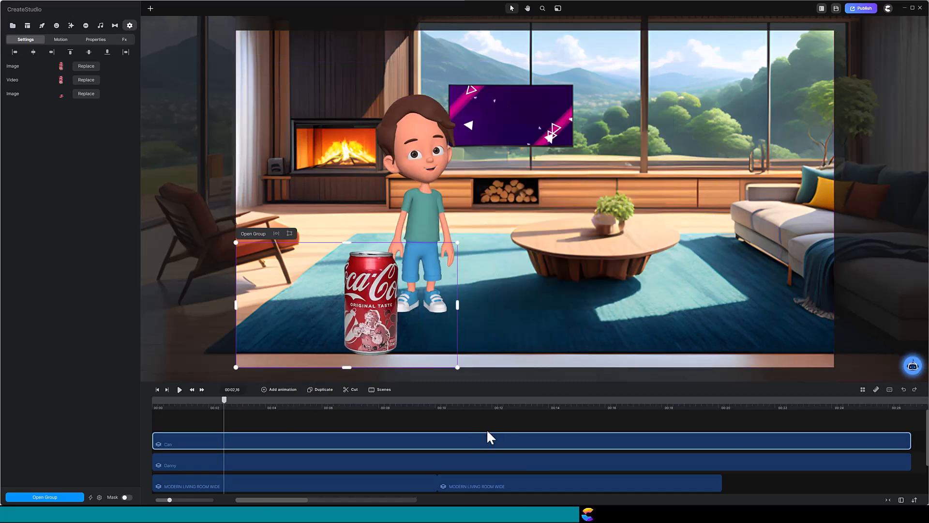
drag(336, 317, 484, 233)
drag(385, 282, 508, 212)
drag(572, 188, 583, 234)
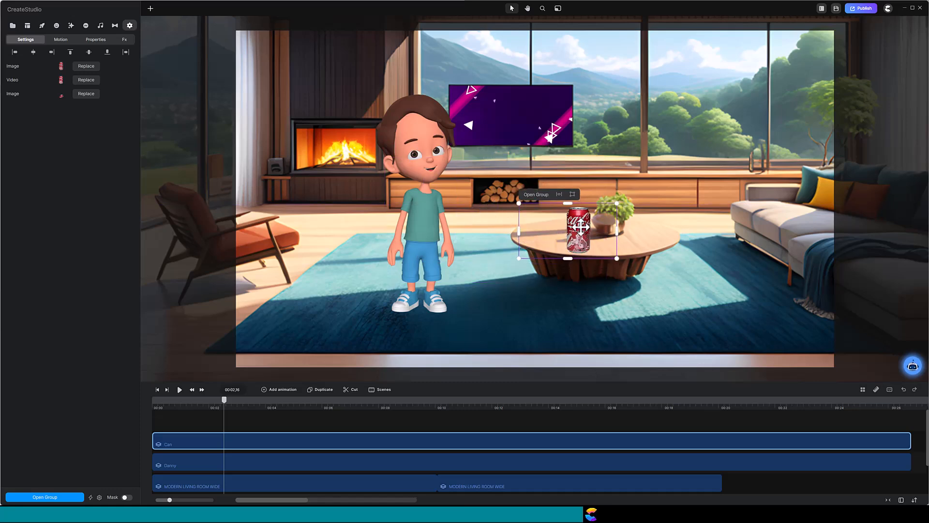
Step: Add a Position and Scale animation to the Can group at 00:07,20, with the can enlarged at the end keyframe at 00:08,15
click(372, 408)
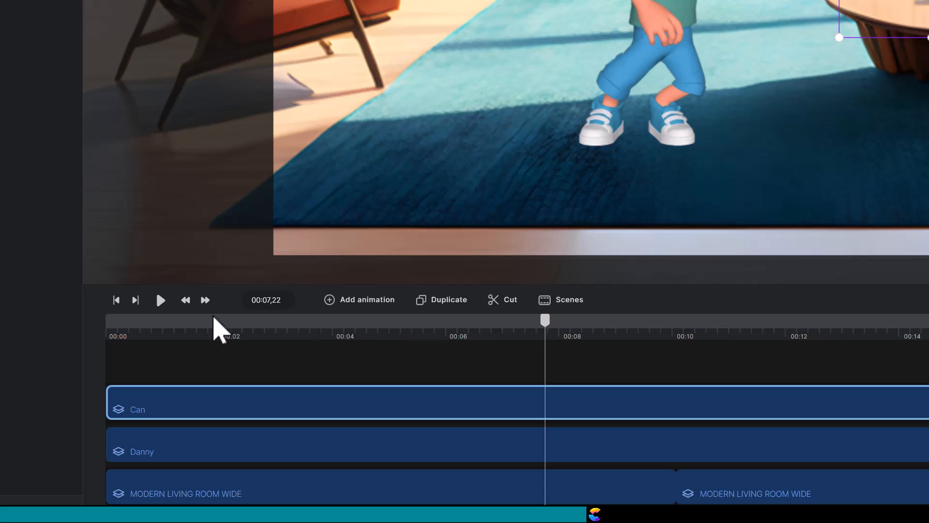
click(187, 301)
click(187, 301)
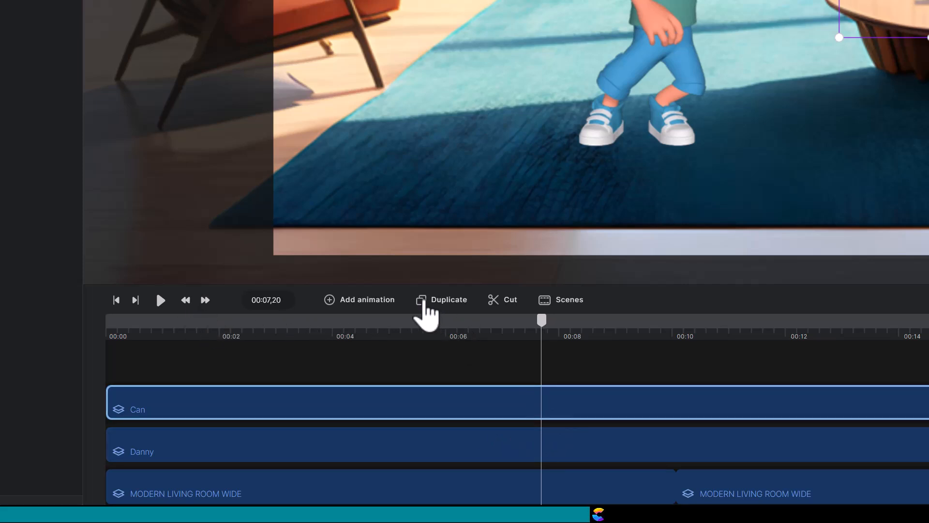
click(375, 301)
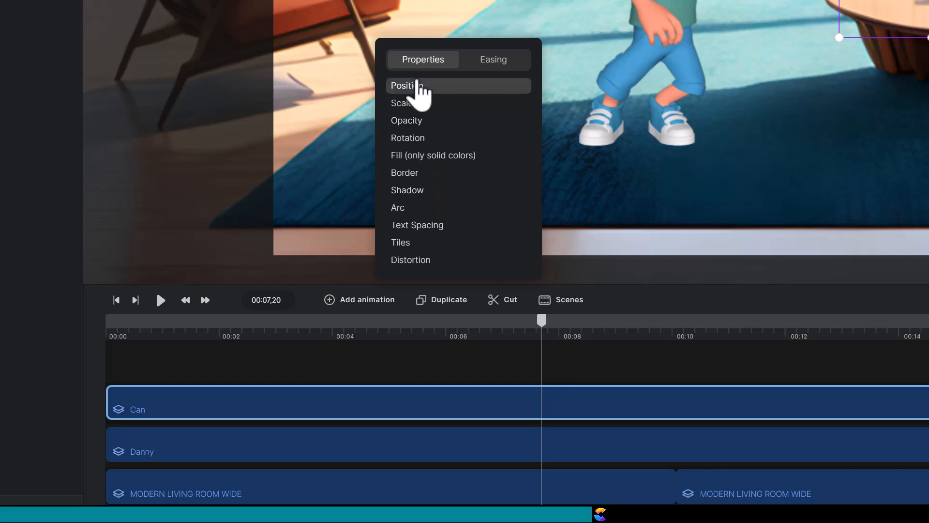
click(417, 83)
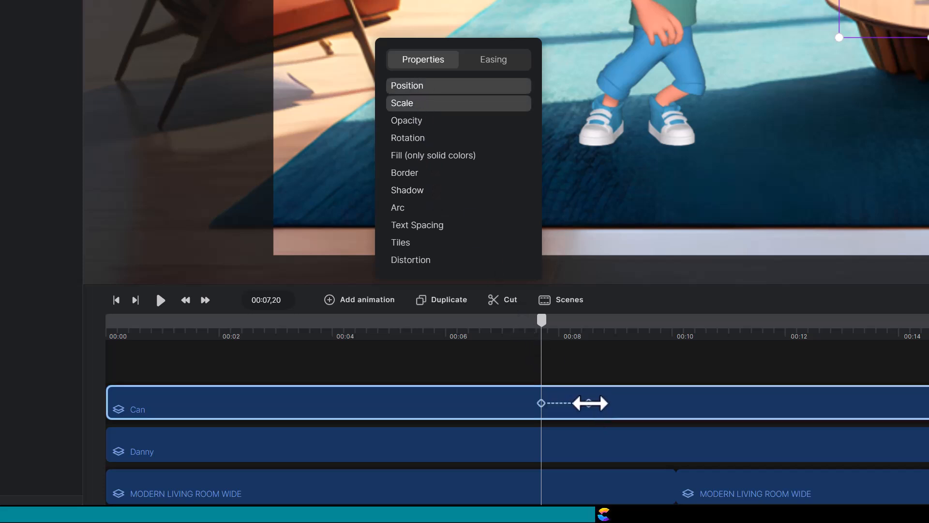
click(589, 403)
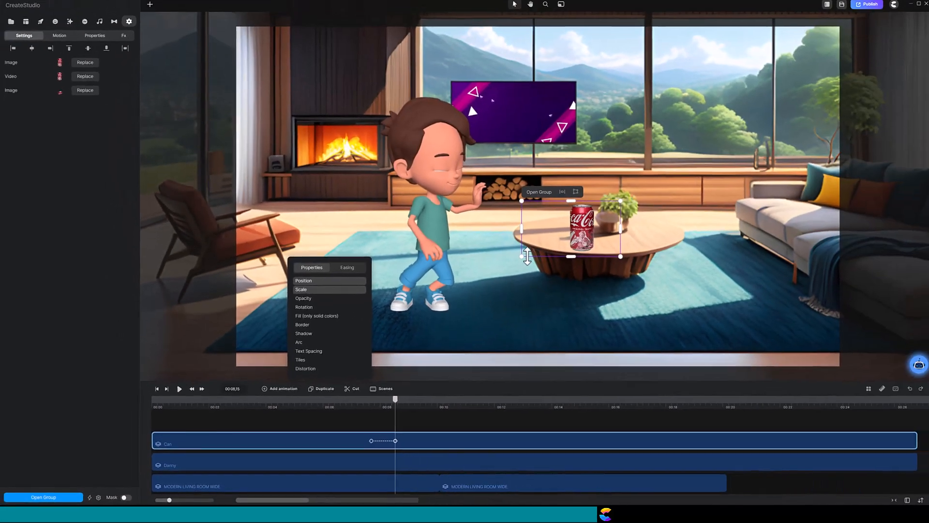
drag(718, 121, 656, 237)
drag(480, 331, 460, 348)
drag(553, 250, 566, 200)
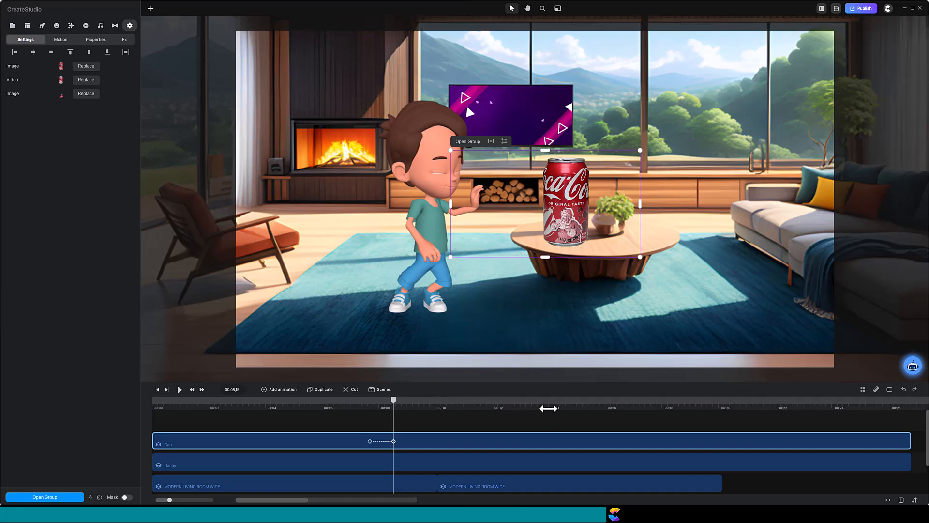
Step: Add a Position animation to the Can group from 00:10,26 to 00:11,00 that drops the crushed can from the table to the floor
click(548, 408)
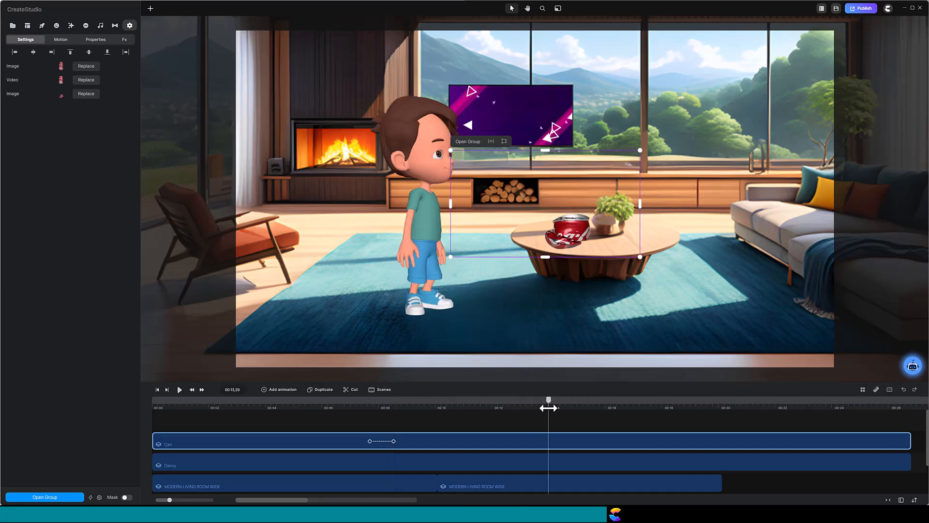
click(505, 407)
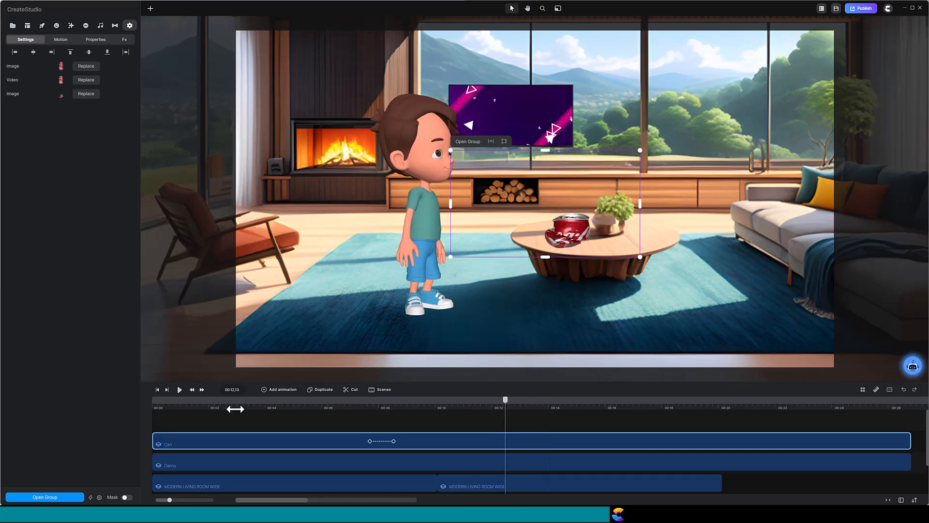
click(488, 407)
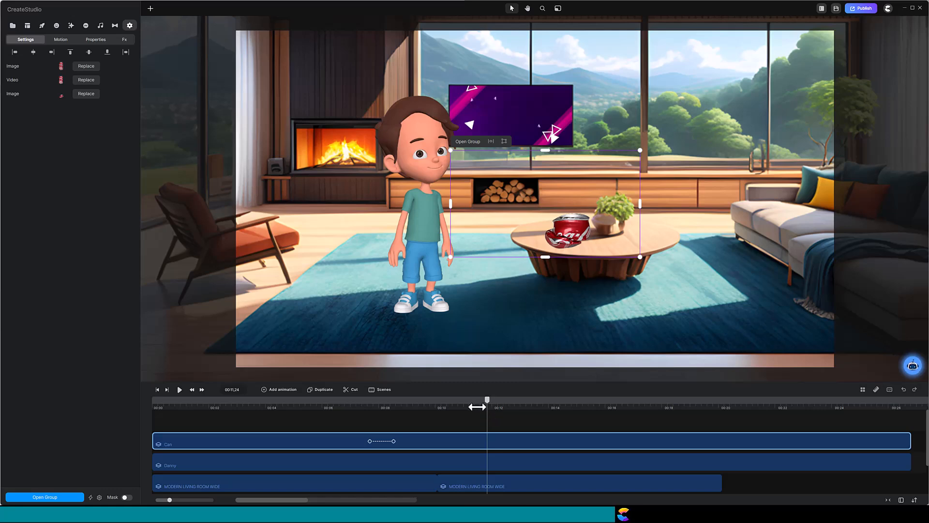
click(478, 407)
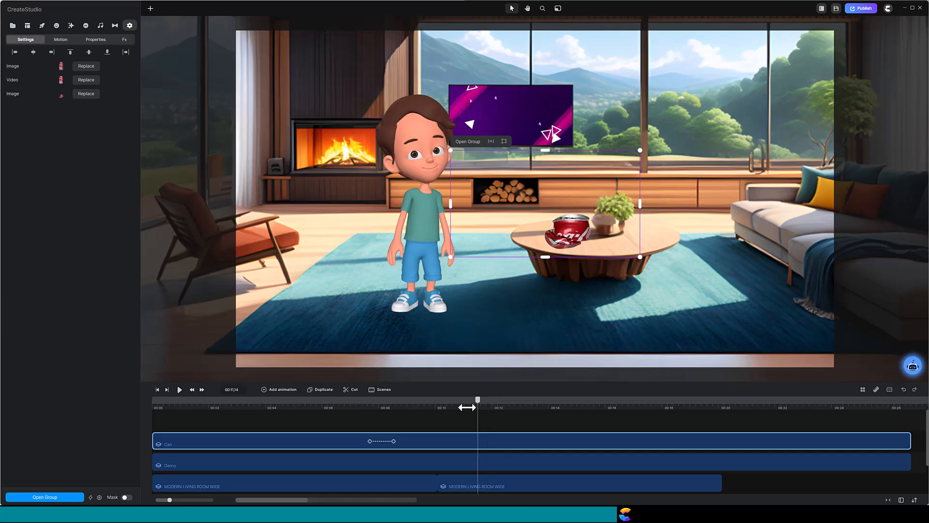
click(460, 407)
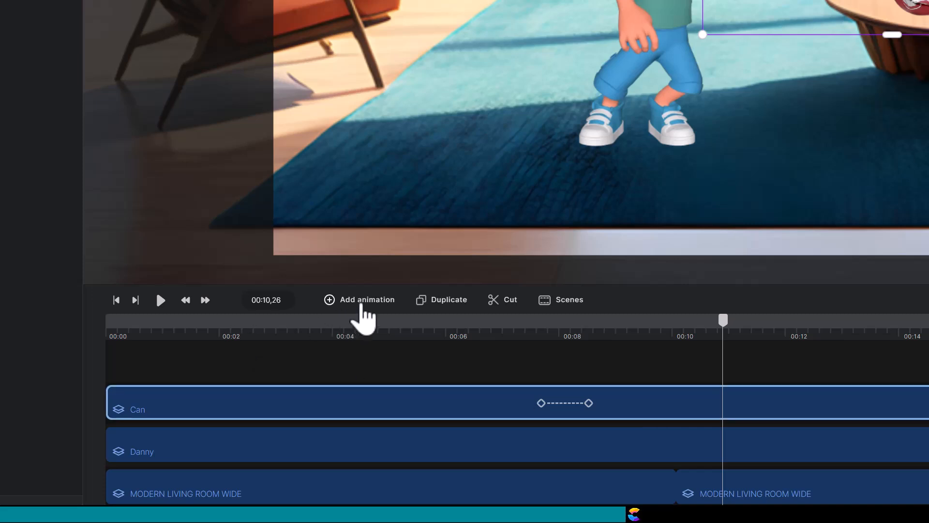
click(361, 303)
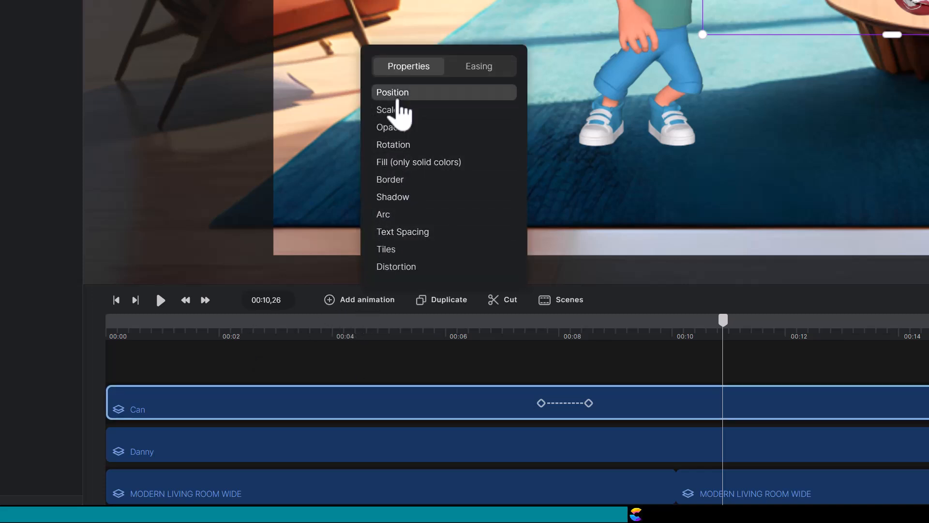
click(397, 99)
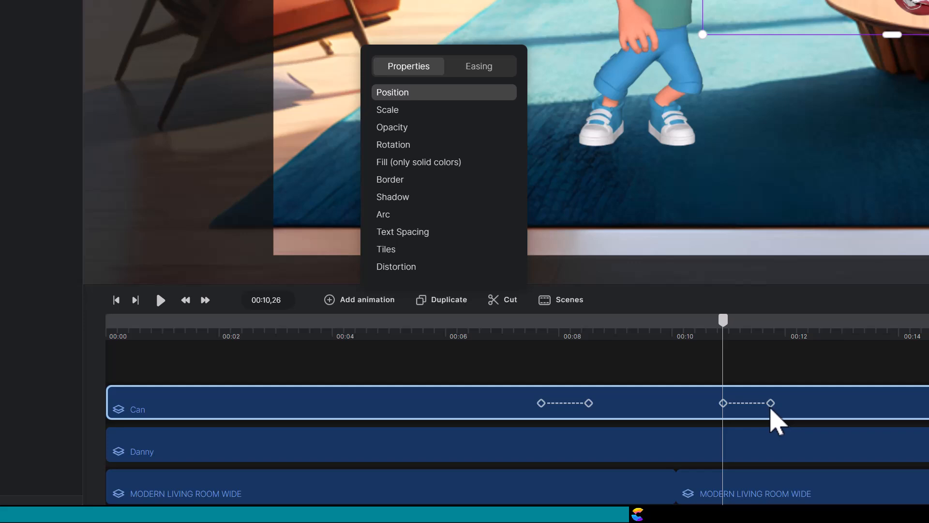
drag(771, 403, 731, 403)
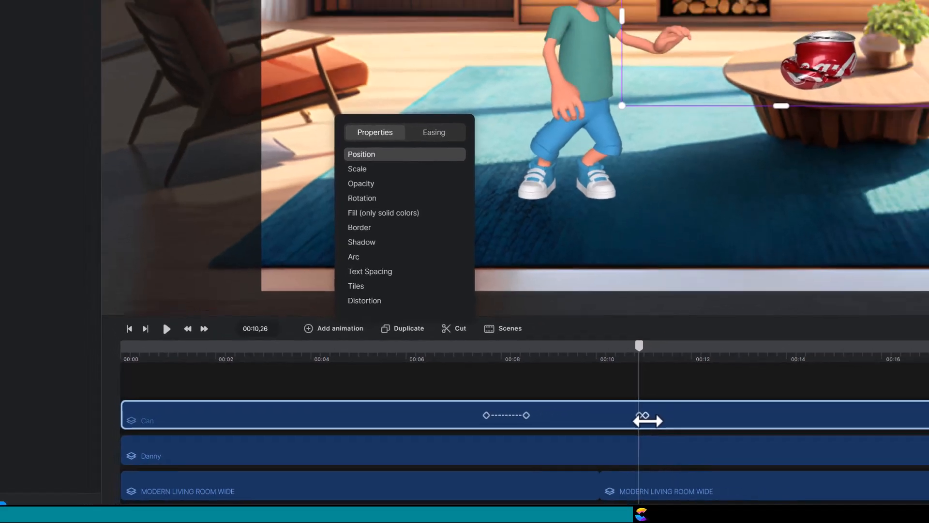
drag(564, 224, 575, 343)
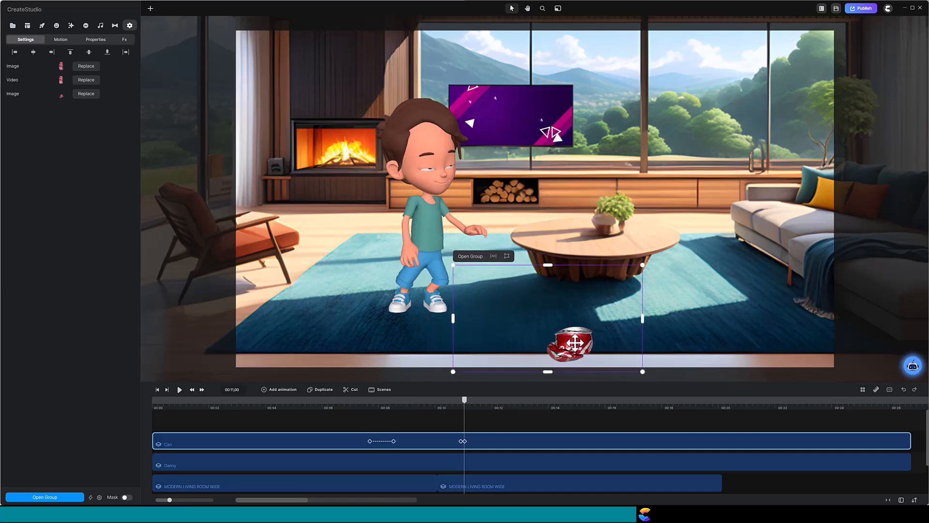
Step: Duplicate the second MODERN LIVING ROOM WIDE clip, place the copy directly after it on the same track, and remove the excess tracks
click(514, 487)
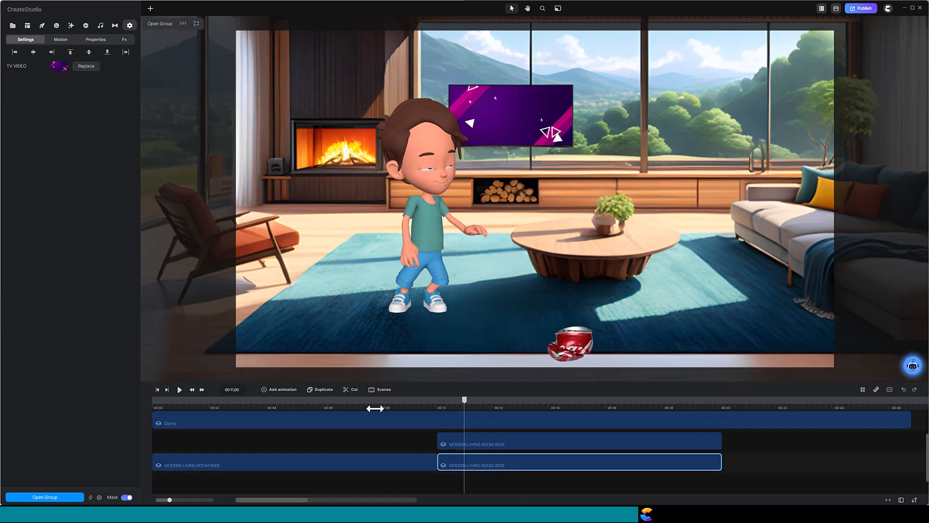
drag(574, 443, 801, 459)
right_click(671, 440)
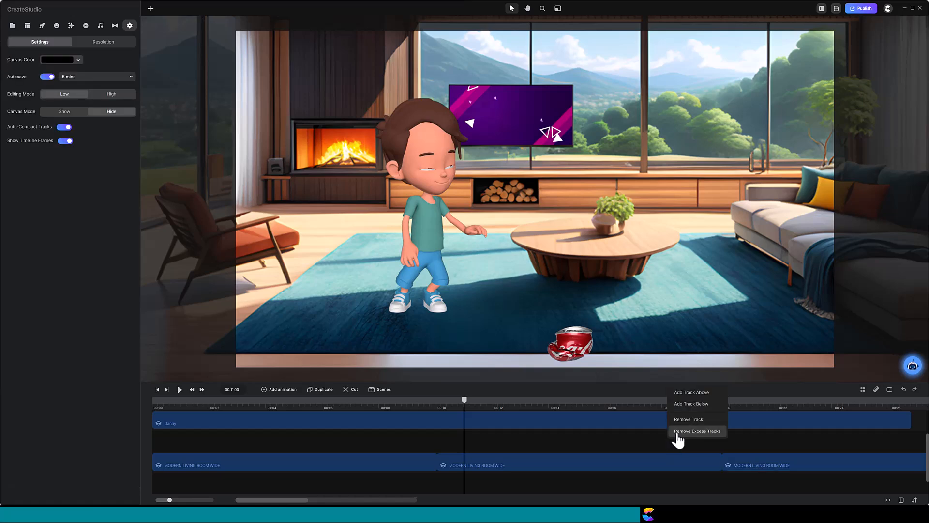
click(678, 435)
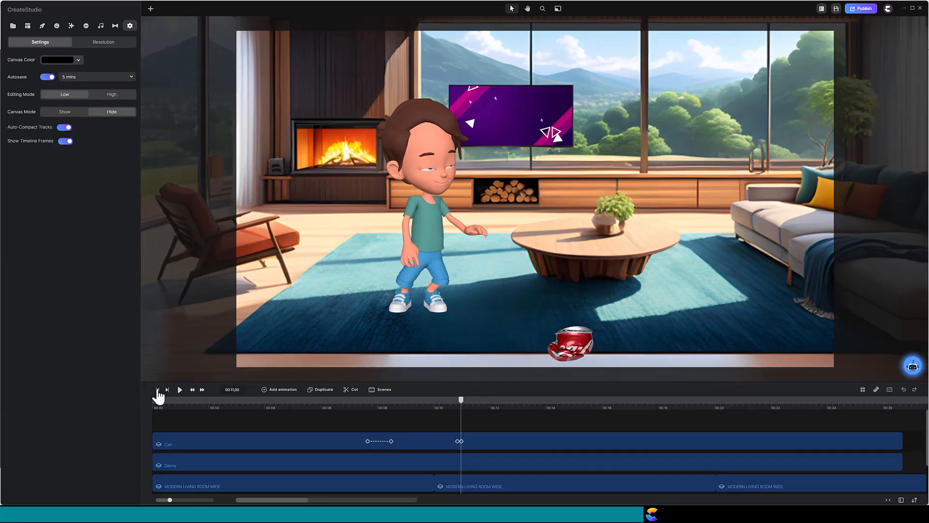
Step: Add the transparent Bella video to the scene at the start of the timeline, standing to the right of Danny
click(158, 390)
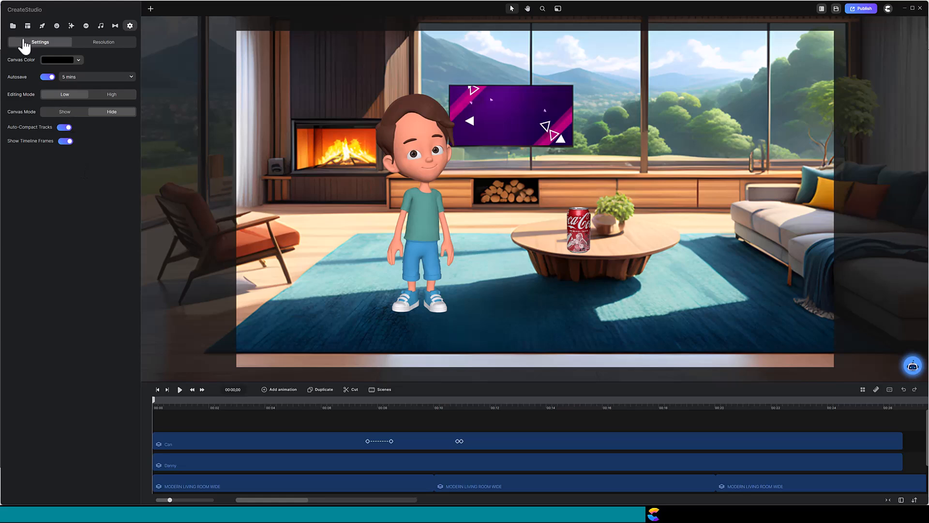
click(14, 28)
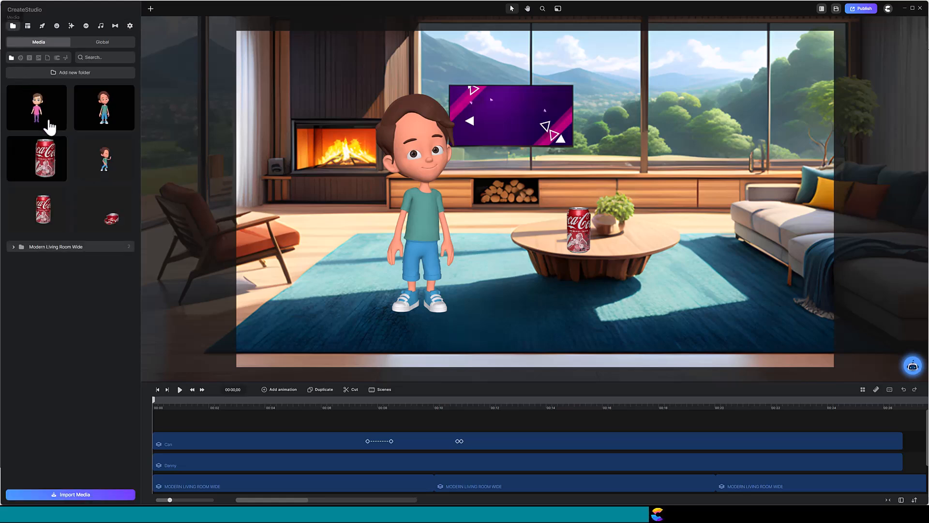
drag(48, 124, 446, 213)
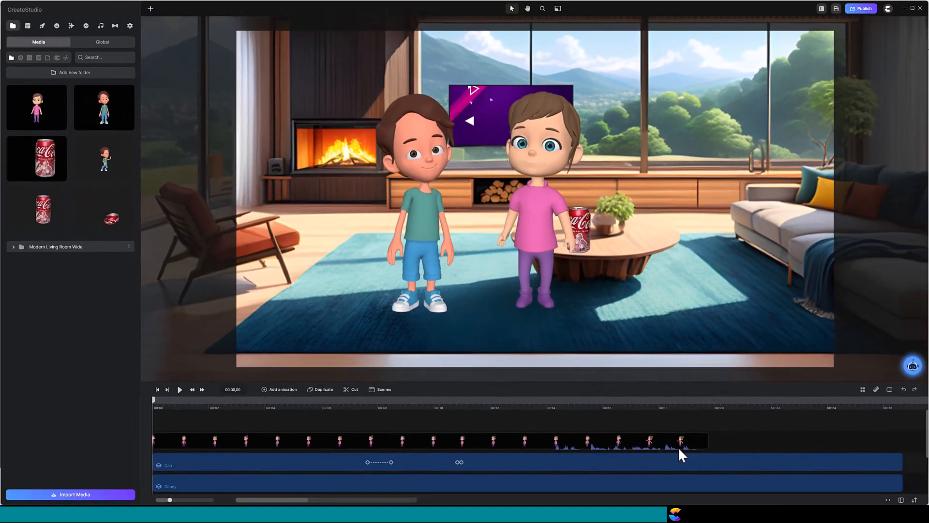
Step: Examine the timing of Bella's raised-hand gesture against Danny's flying motion between about 00:15,22 and 00:17,17
click(645, 407)
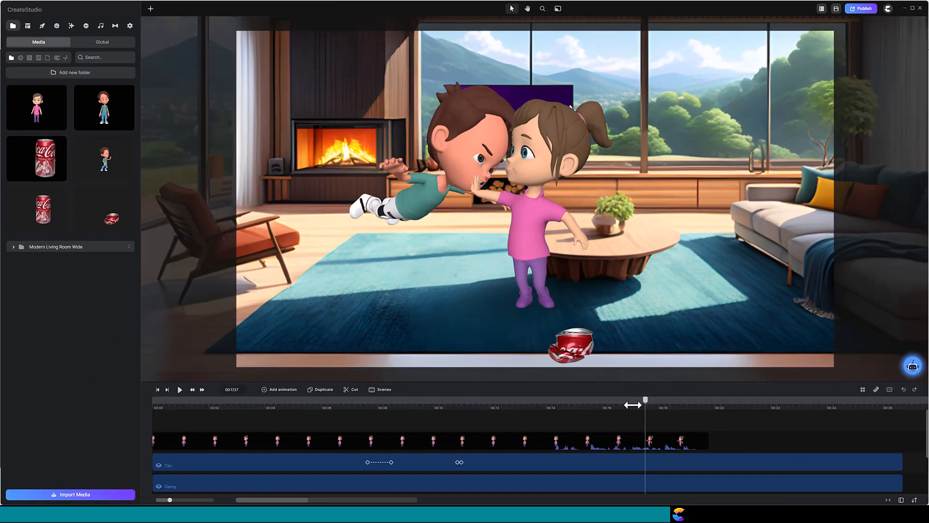
click(638, 407)
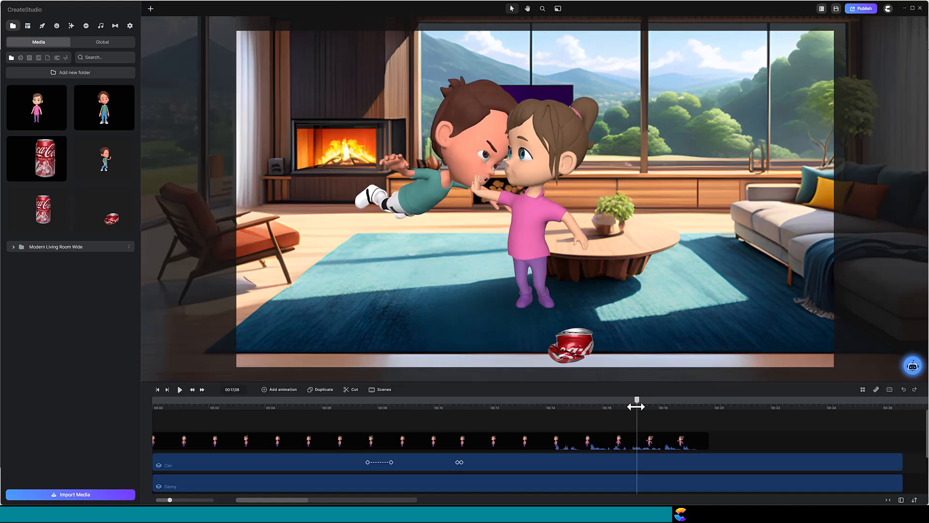
click(626, 407)
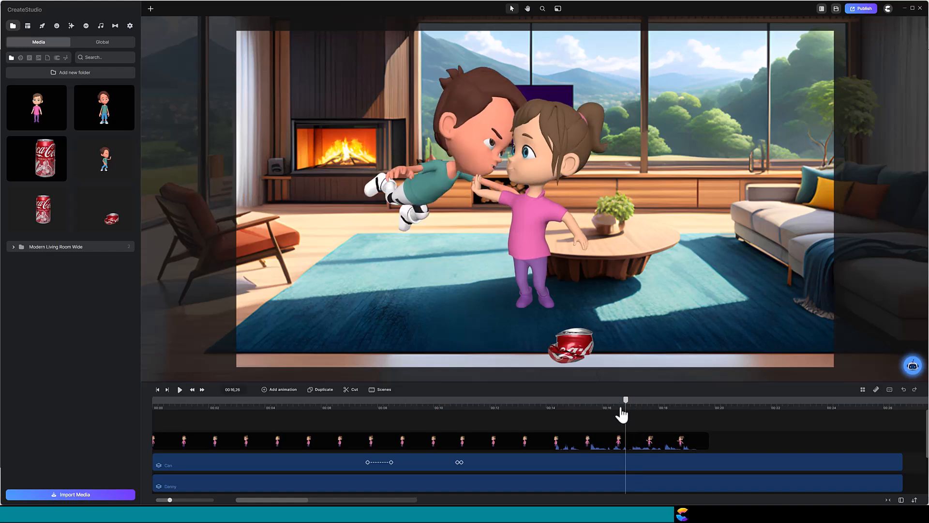
click(616, 406)
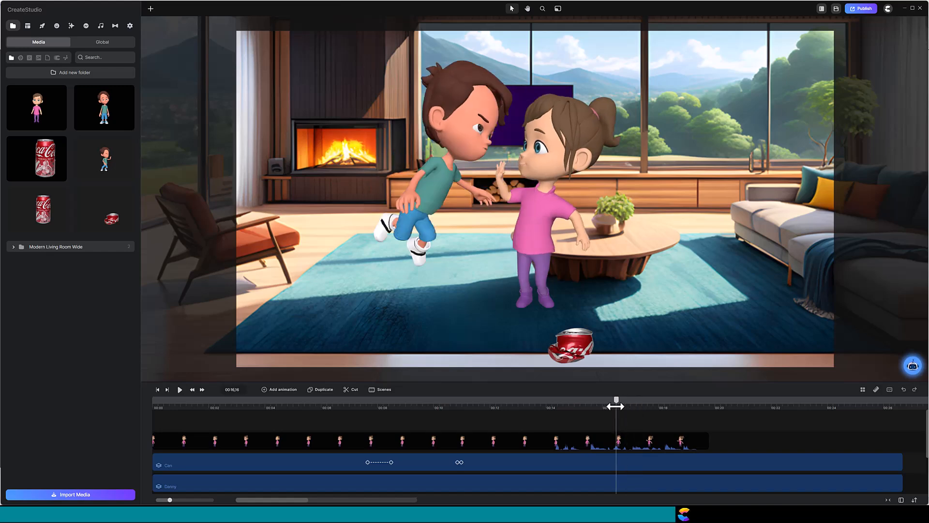
click(625, 408)
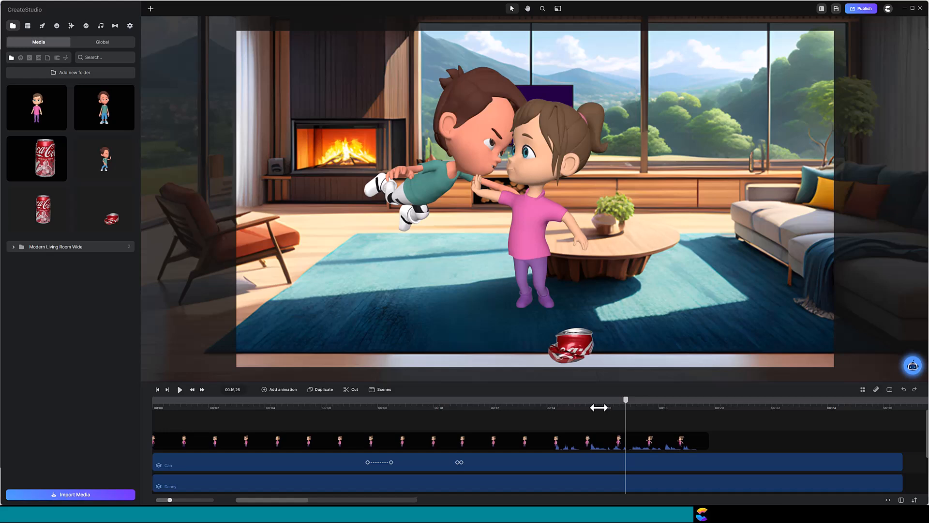
click(599, 407)
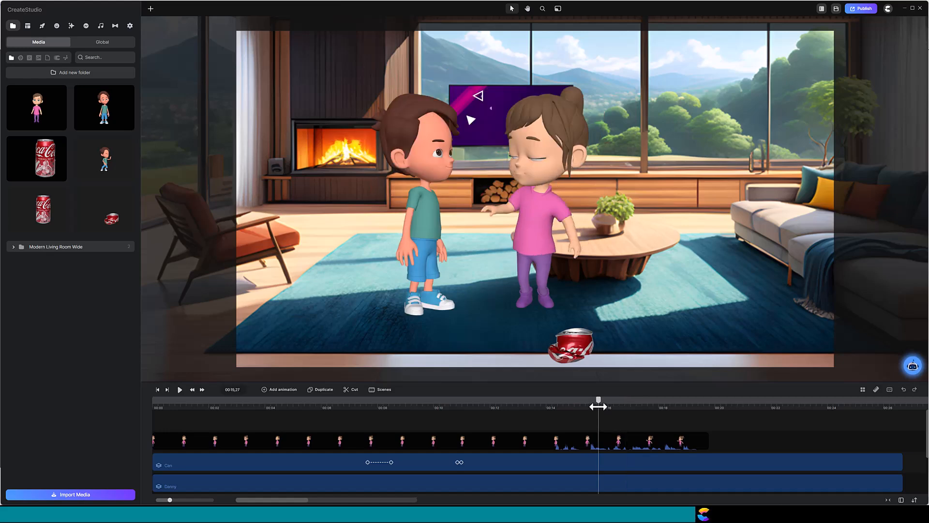
click(192, 390)
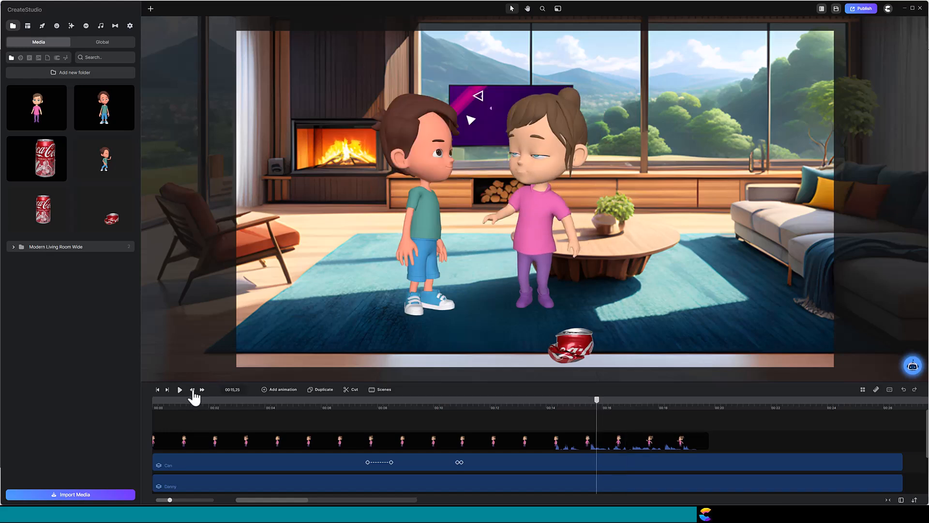
click(192, 389)
click(192, 390)
click(192, 389)
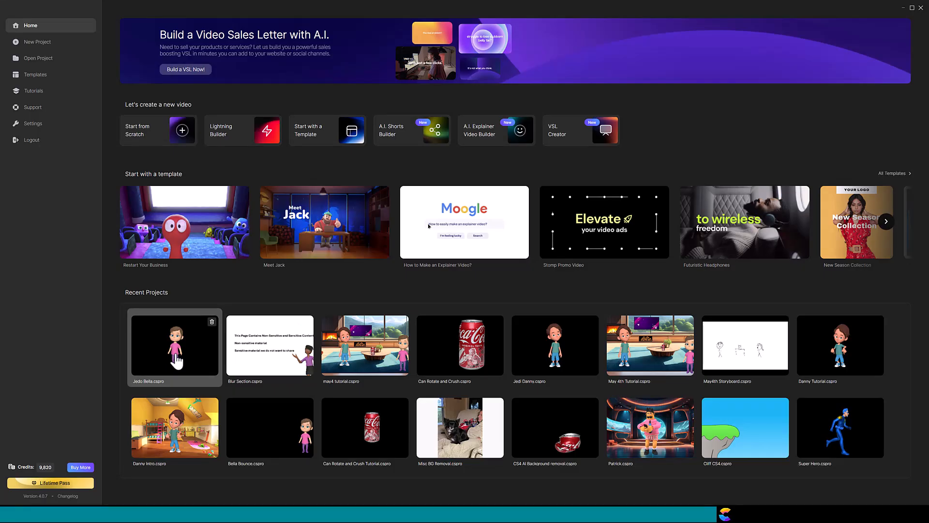
Step: Open the Jedo Bella.cspro project, shift her voice audio and closing actions earlier, and set up a transparent WEBM export with an output file
click(176, 360)
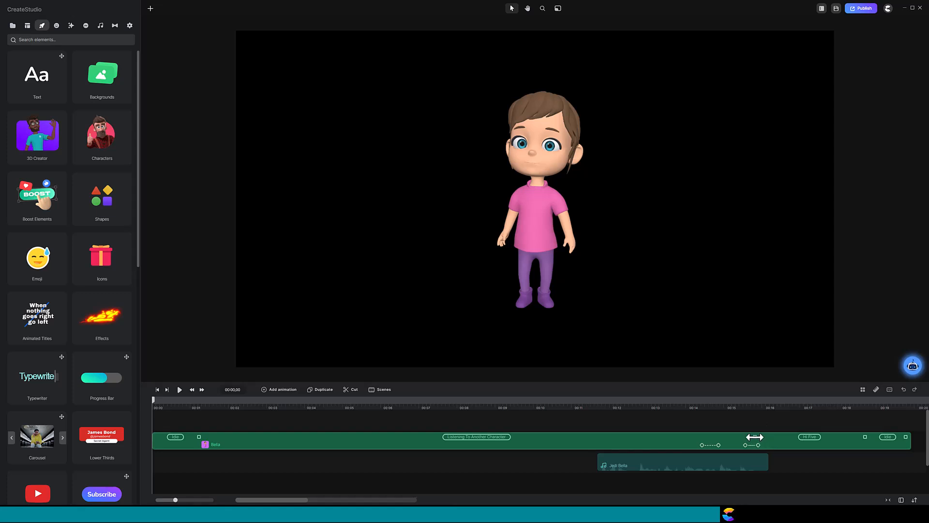
drag(755, 437, 652, 460)
click(862, 8)
click(830, 48)
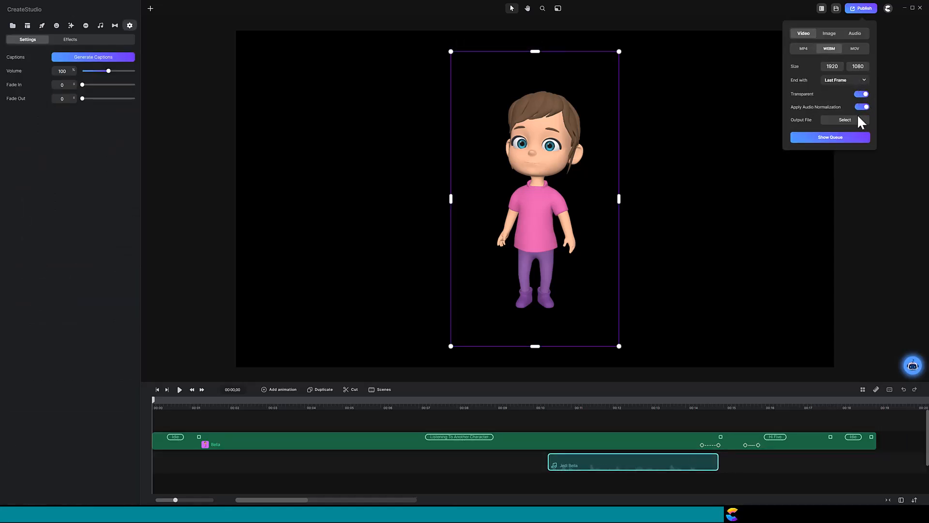
click(854, 122)
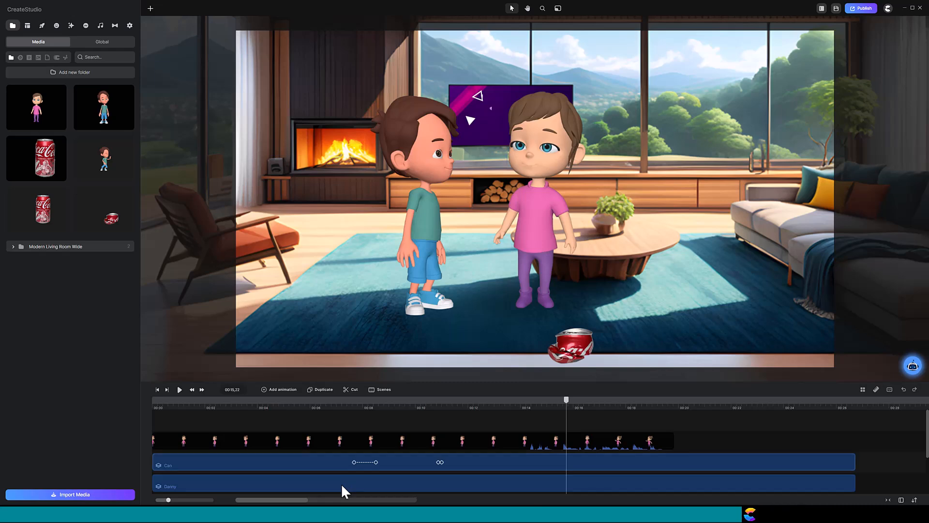
Step: In the Danny group, move the last video clip to start at 00:11,24 and extend the preceding snapshot to fill the gap
click(342, 484)
scroll(342, 486, down, 1)
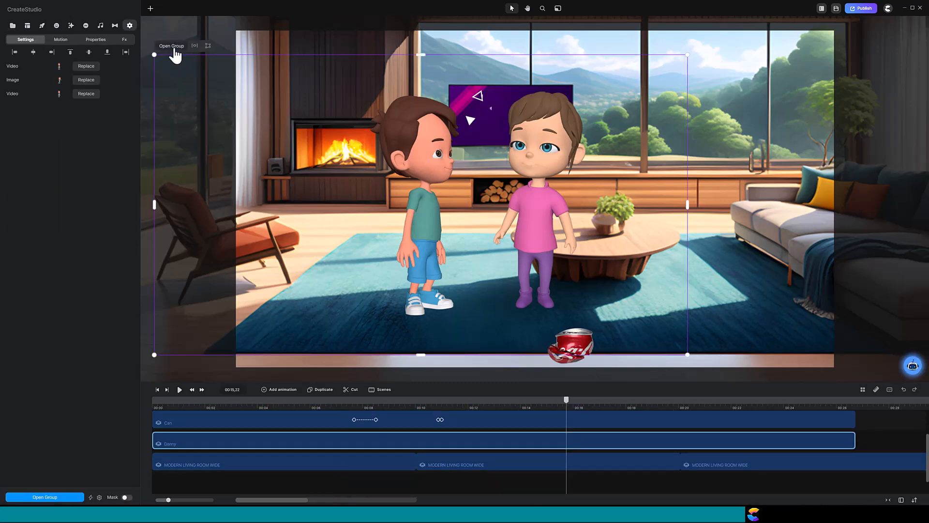
double_click(287, 443)
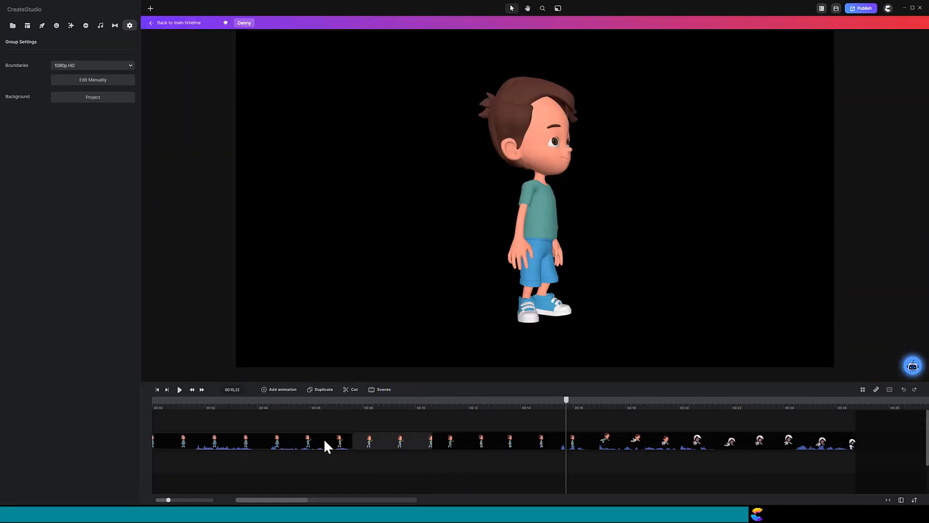
click(431, 406)
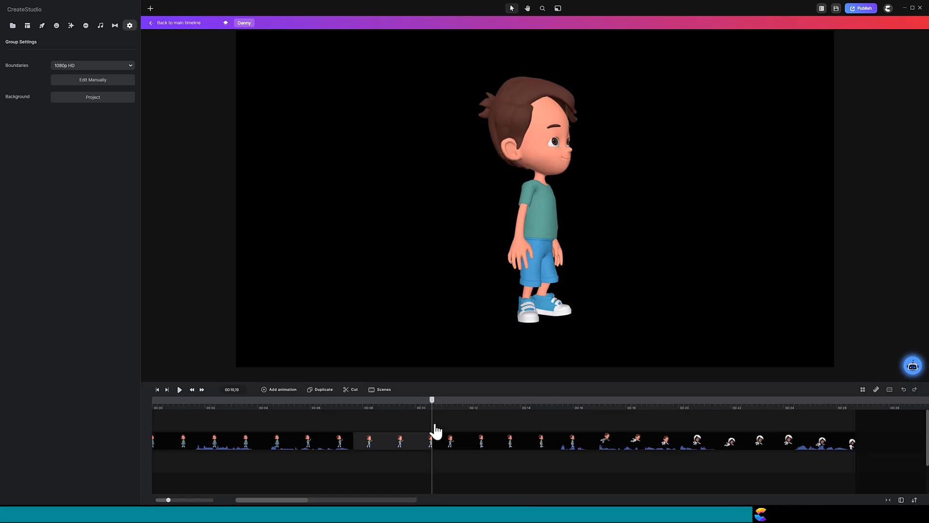
click(451, 443)
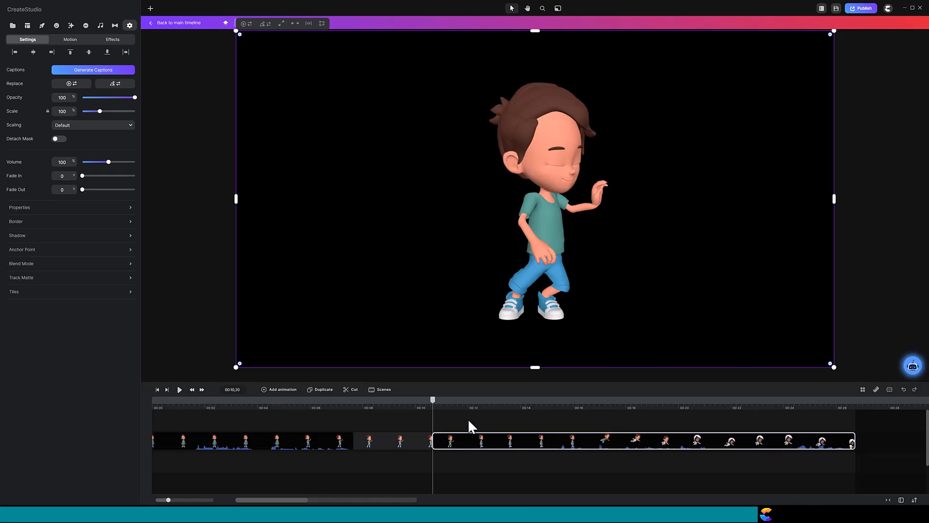
drag(433, 400, 464, 406)
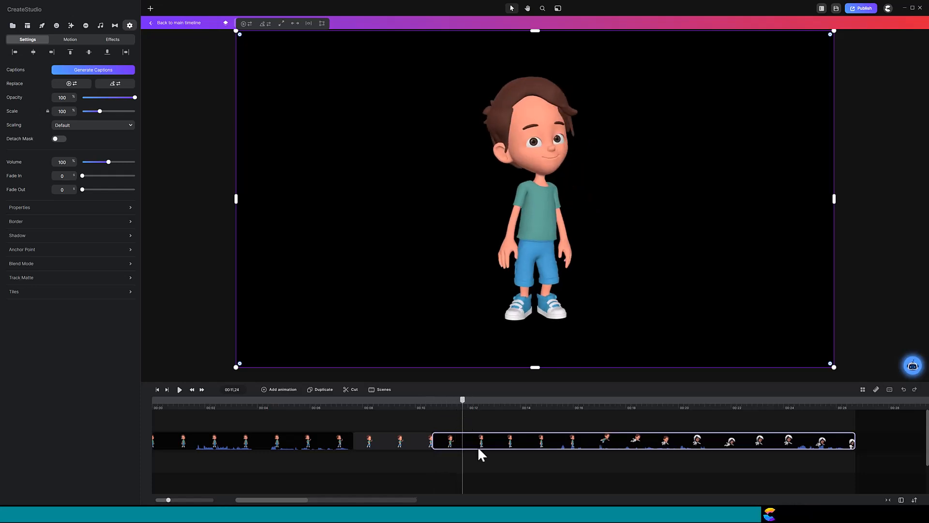
drag(475, 439, 502, 442)
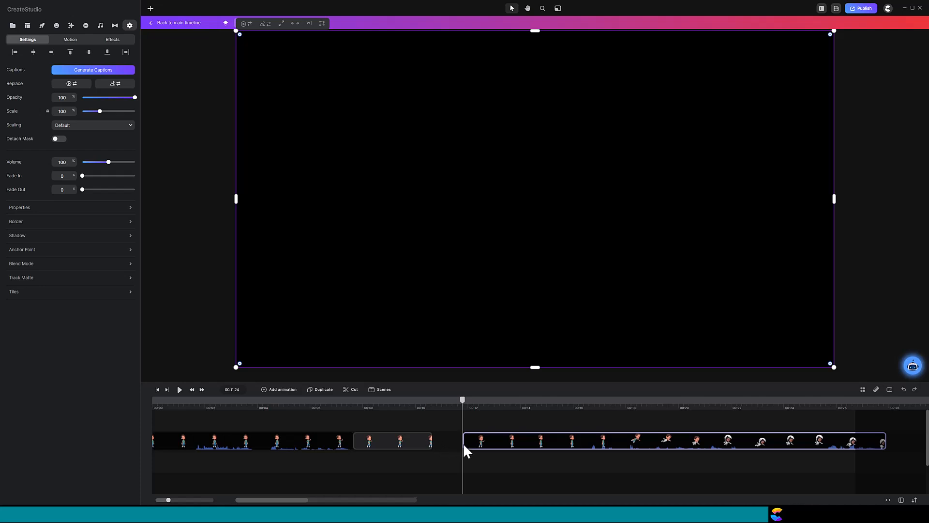
drag(431, 442, 463, 447)
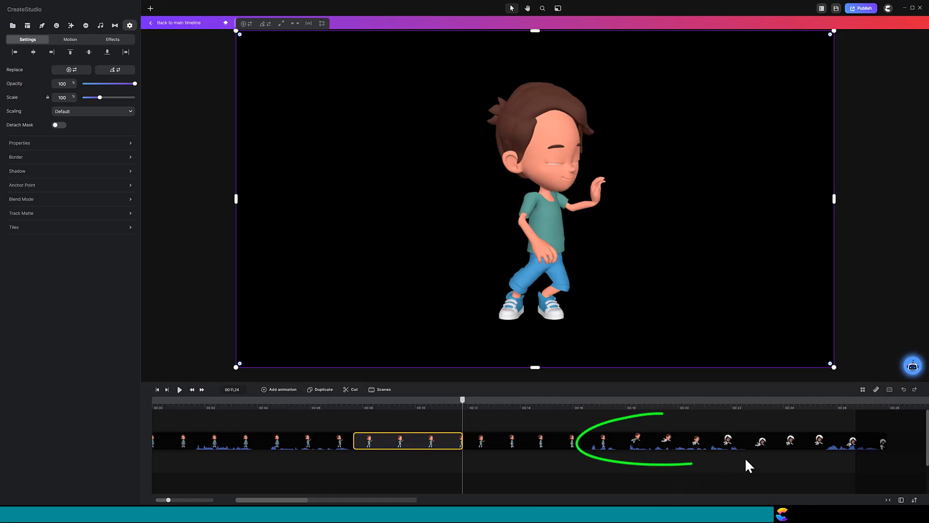
Step: Split Danny's last video clip at 00:23,19, turn the volume of its first part all the way down, and return to the main timeline
click(774, 408)
click(759, 437)
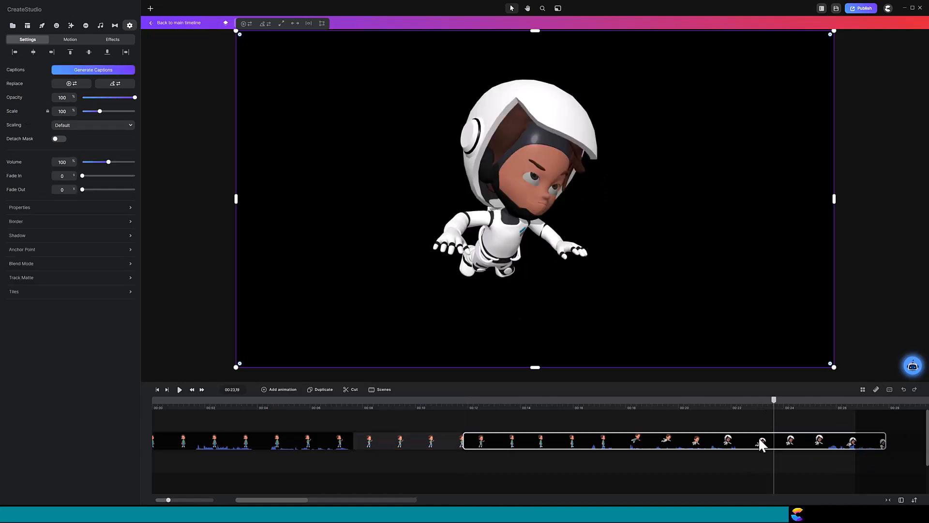
click(351, 397)
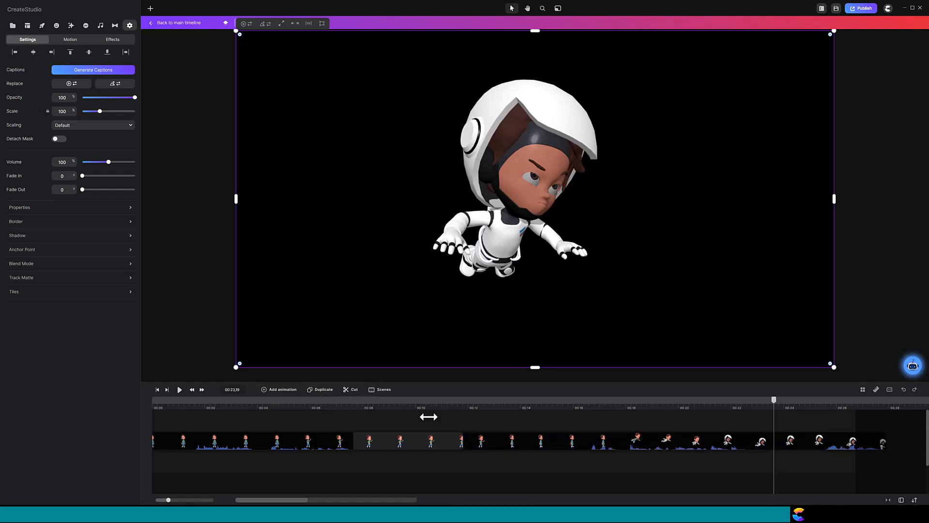
click(644, 444)
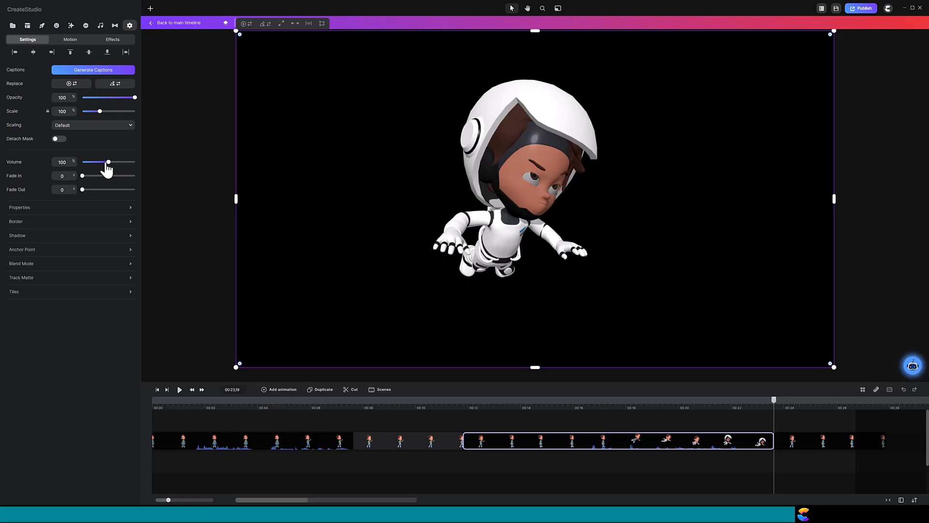
drag(106, 162, 71, 163)
click(167, 24)
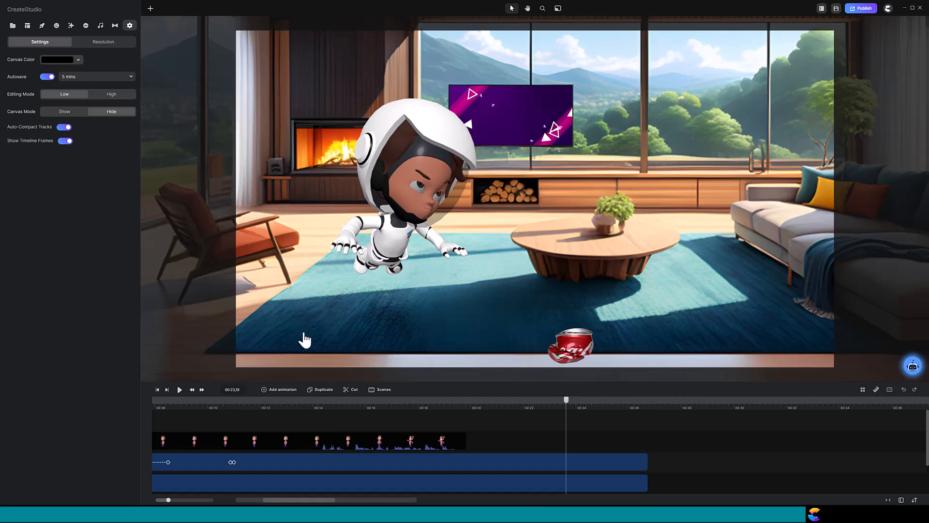
Step: Take a snapshot of the Bella video at 00:16,26 and fit it to the full canvas at that frame
click(386, 409)
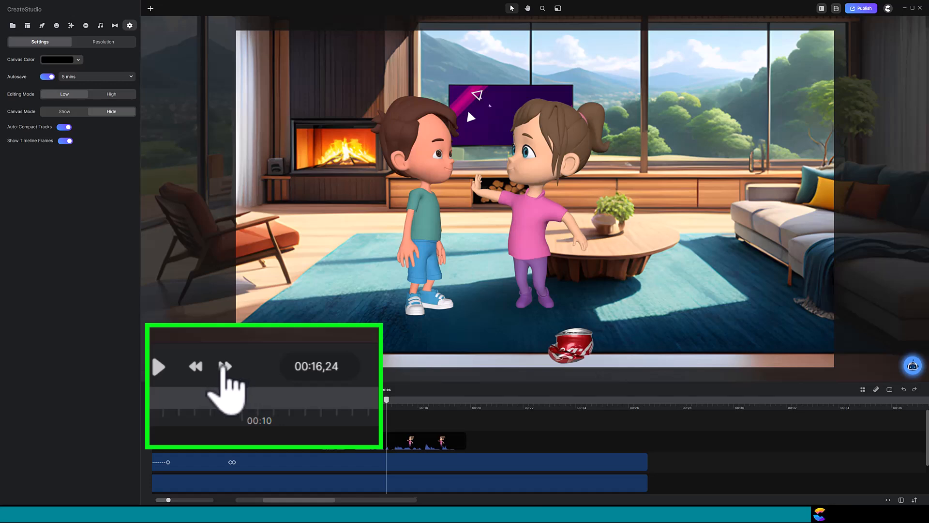
click(215, 371)
click(214, 370)
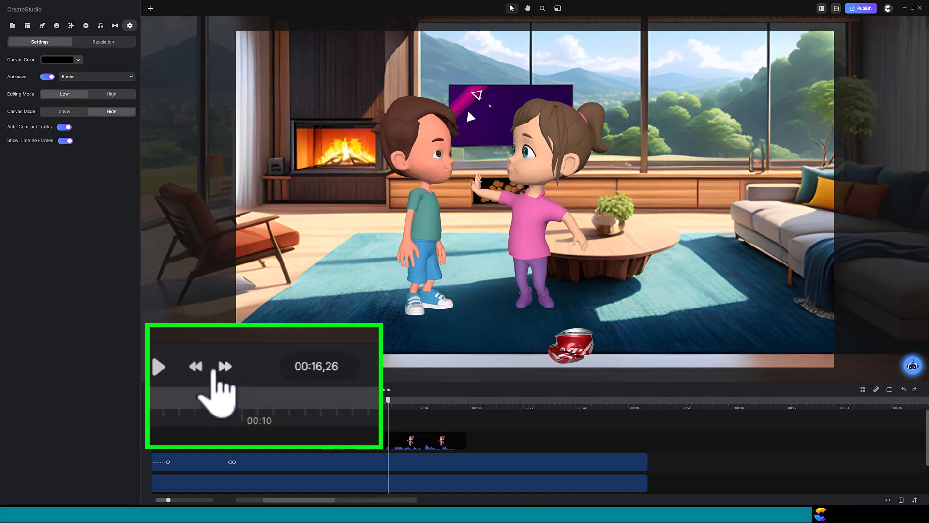
click(391, 450)
right_click(393, 448)
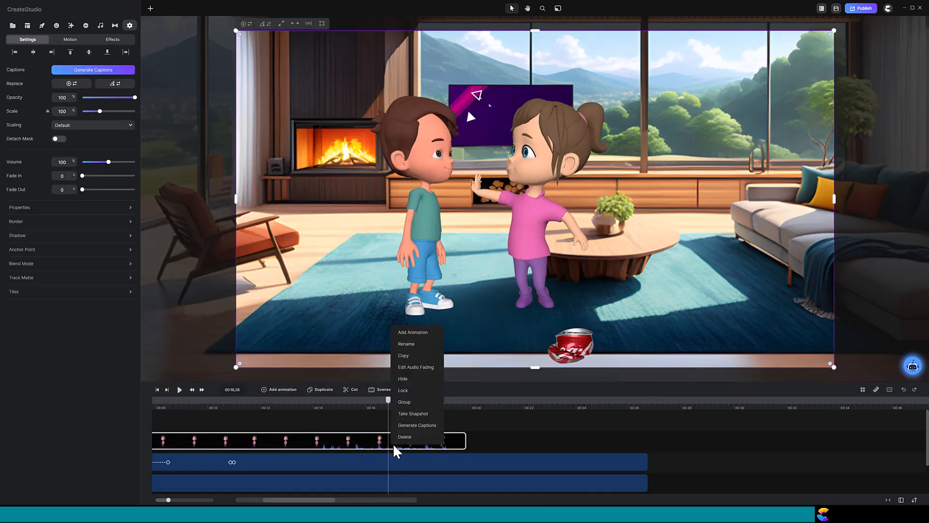
click(413, 414)
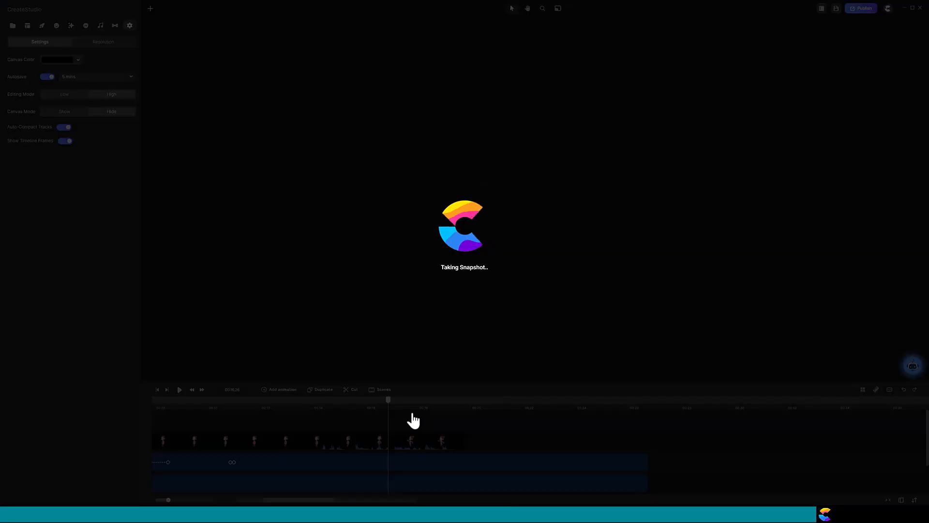
drag(36, 261, 432, 256)
click(535, 217)
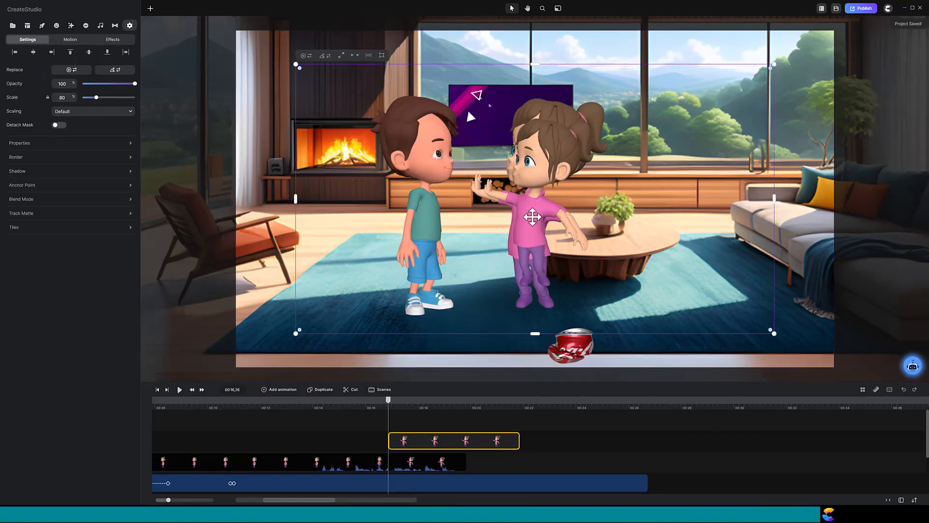
click(354, 57)
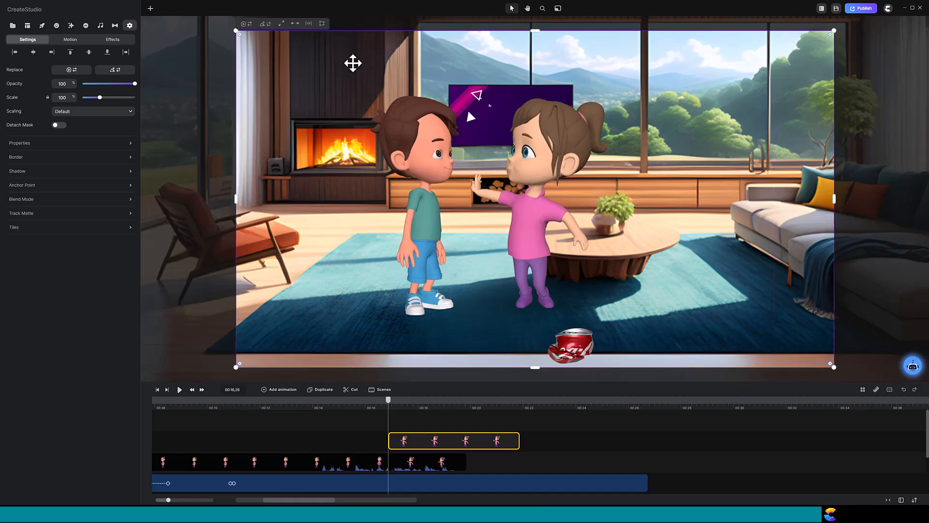
Step: Split the Bella video at 00:16,26 and move its second part to start where the Bella snapshot ends
click(409, 464)
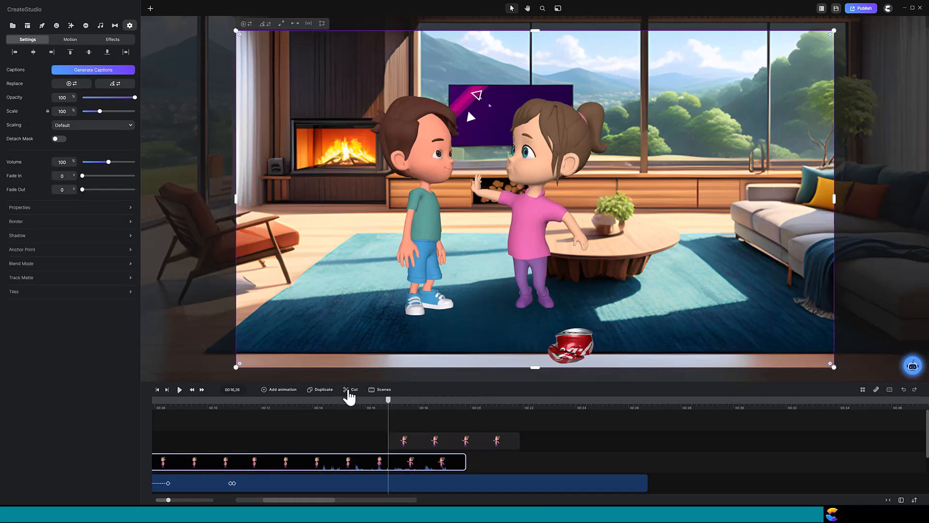
click(349, 390)
drag(404, 464, 562, 462)
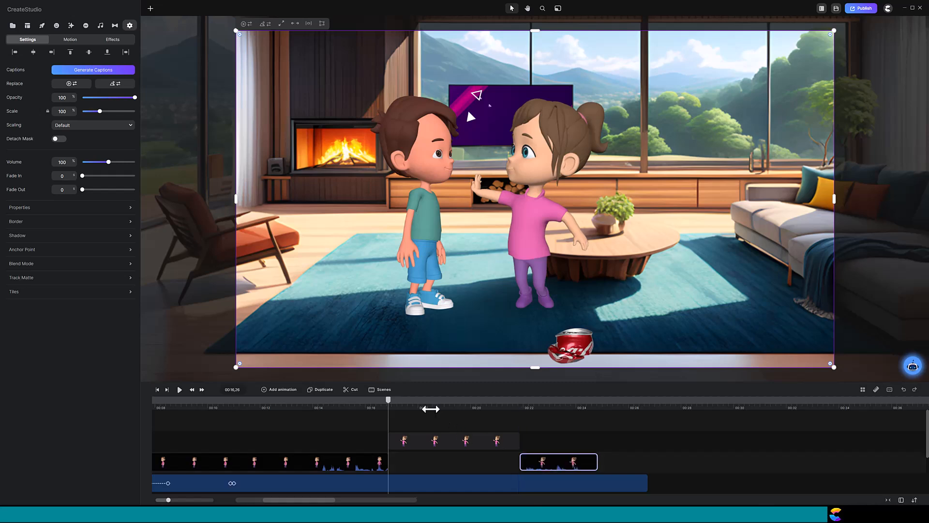
Step: Shorten the Bella snapshot to end at 00:21,13 and move Bella's second video part to start at that point
click(428, 408)
click(455, 407)
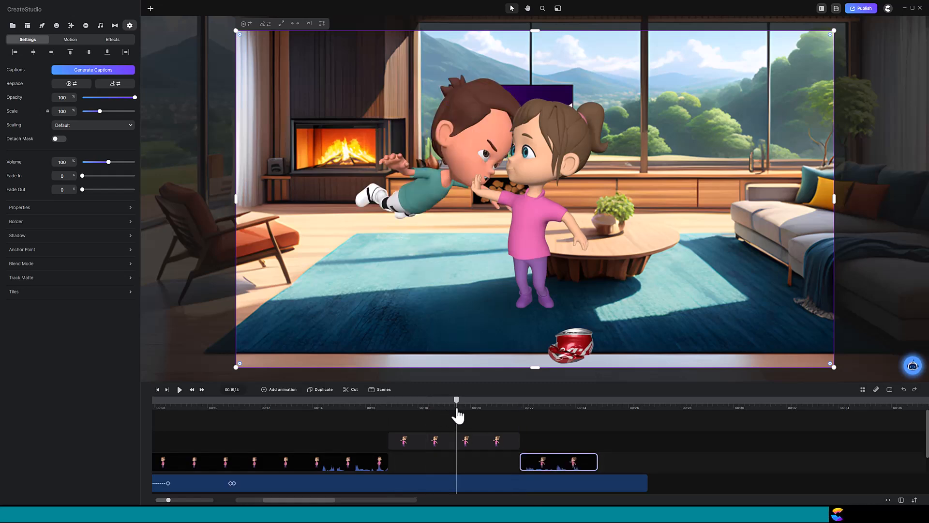
click(487, 407)
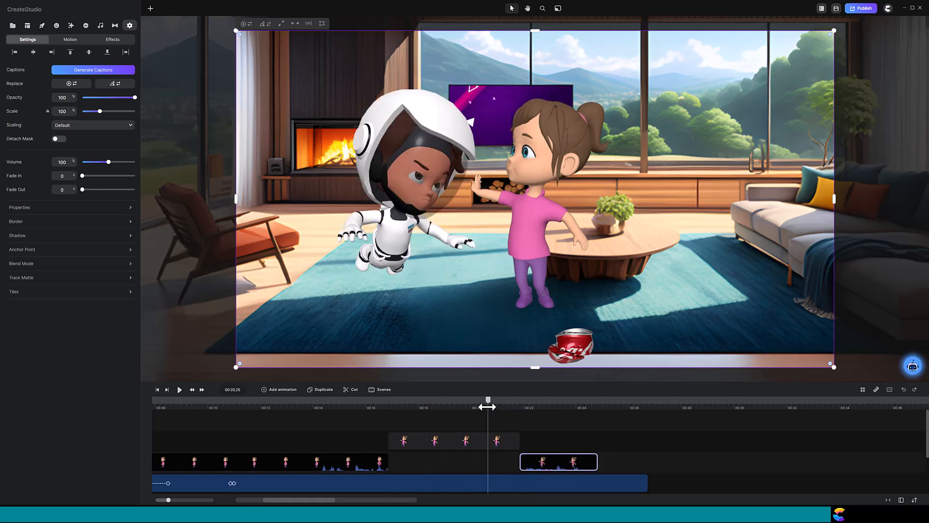
click(480, 407)
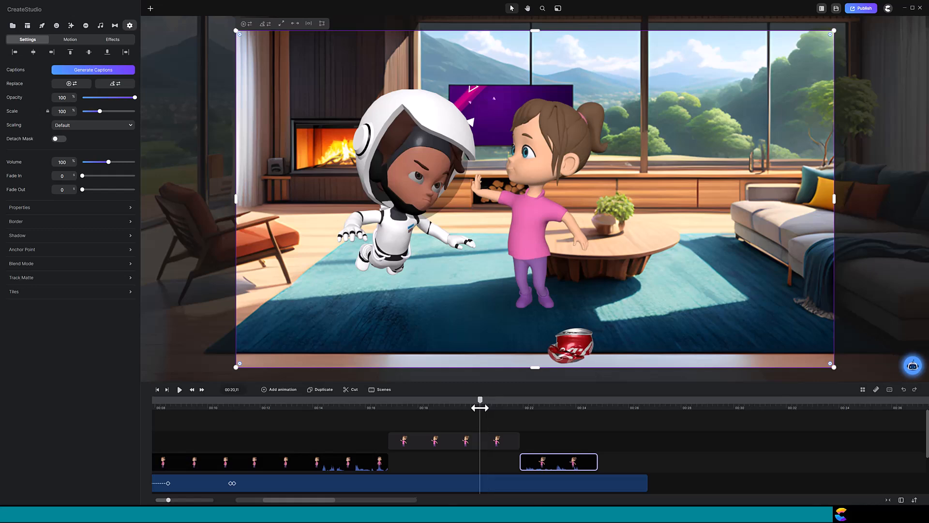
click(509, 407)
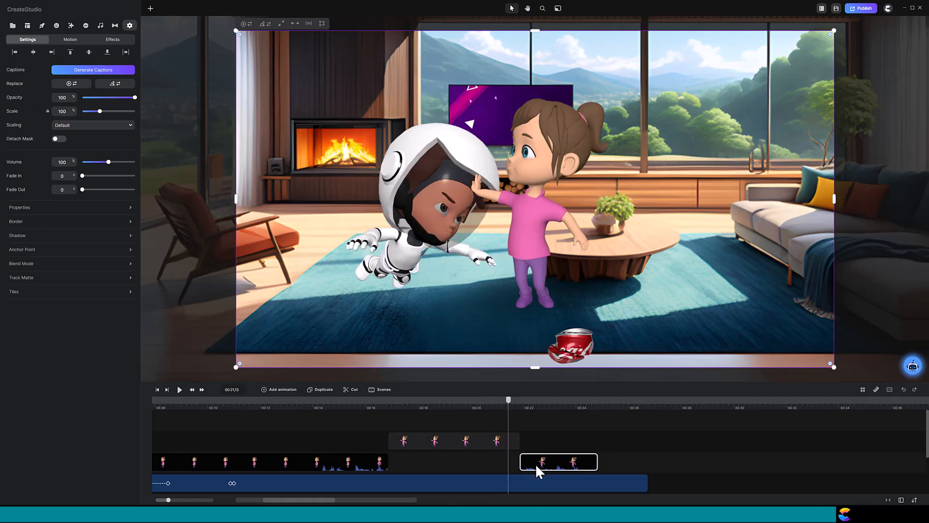
drag(532, 464, 475, 458)
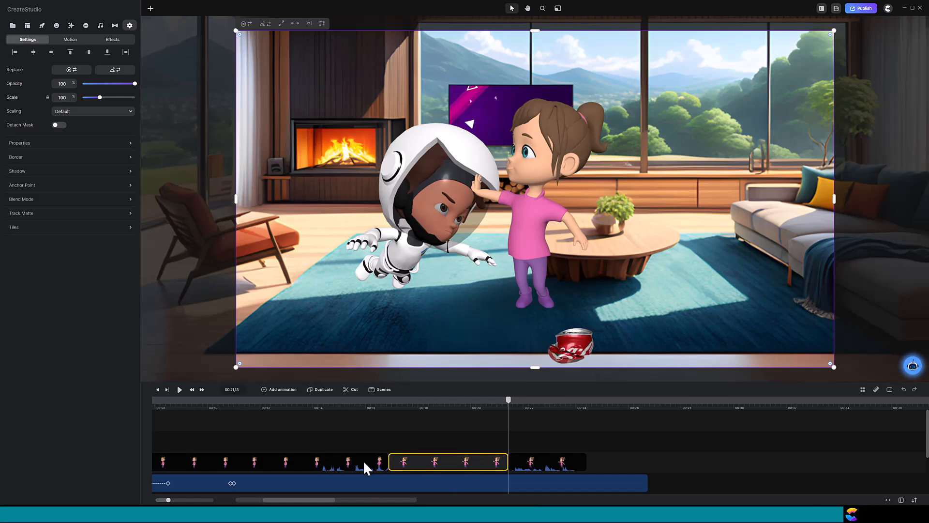
Step: Group the Bella video parts and snapshot under the name Bella, and move the group in front of the sofa
drag(360, 442, 542, 470)
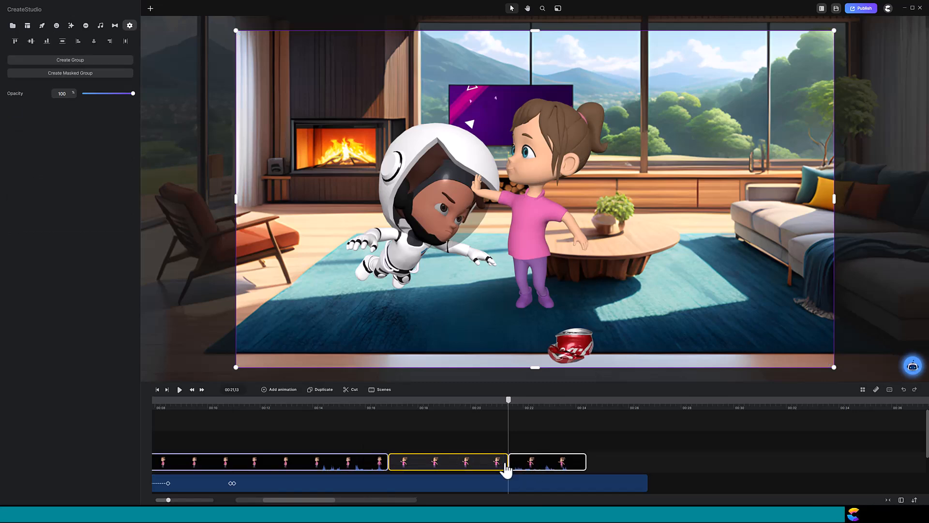
right_click(484, 462)
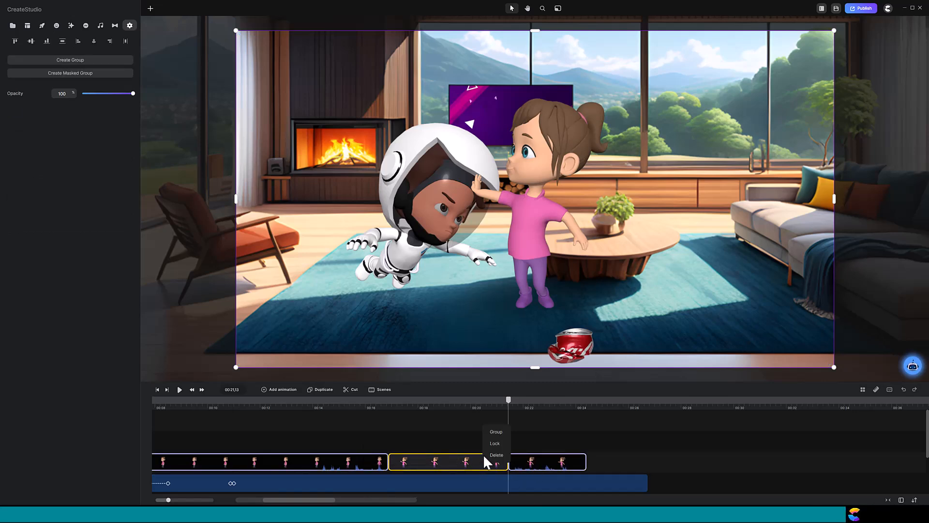
click(496, 432)
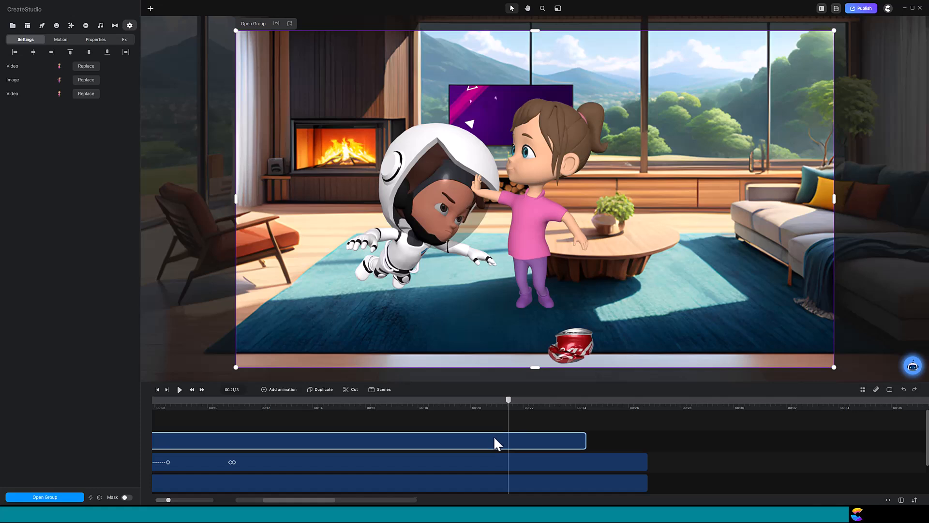
right_click(494, 436)
click(519, 333)
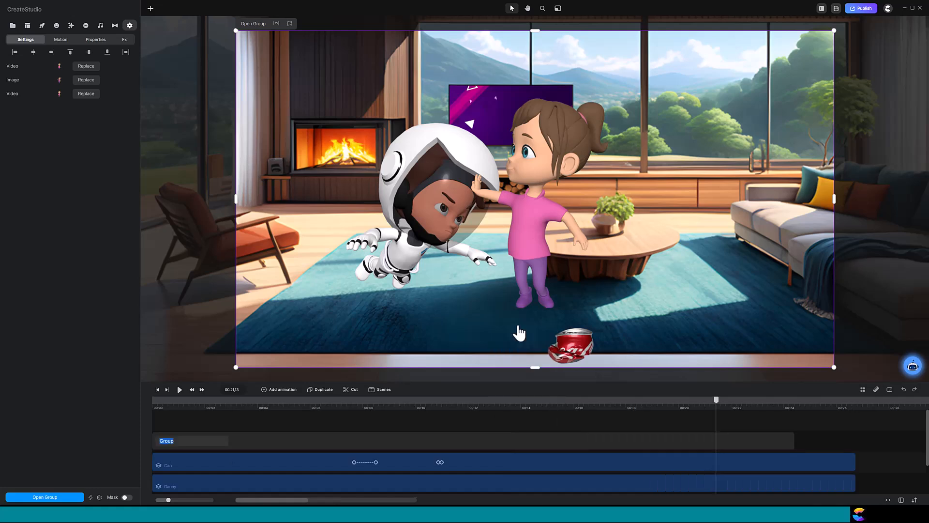
text(Bella)
key(Return)
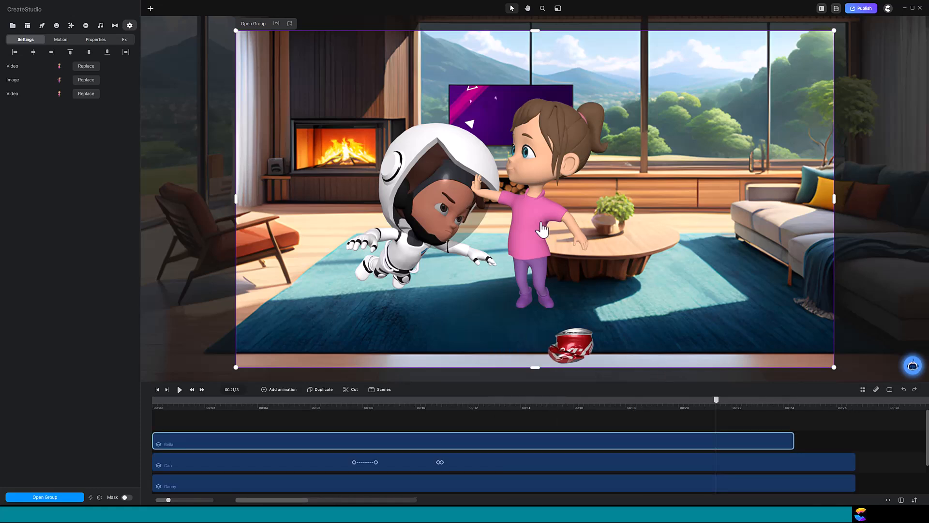
drag(541, 227, 749, 262)
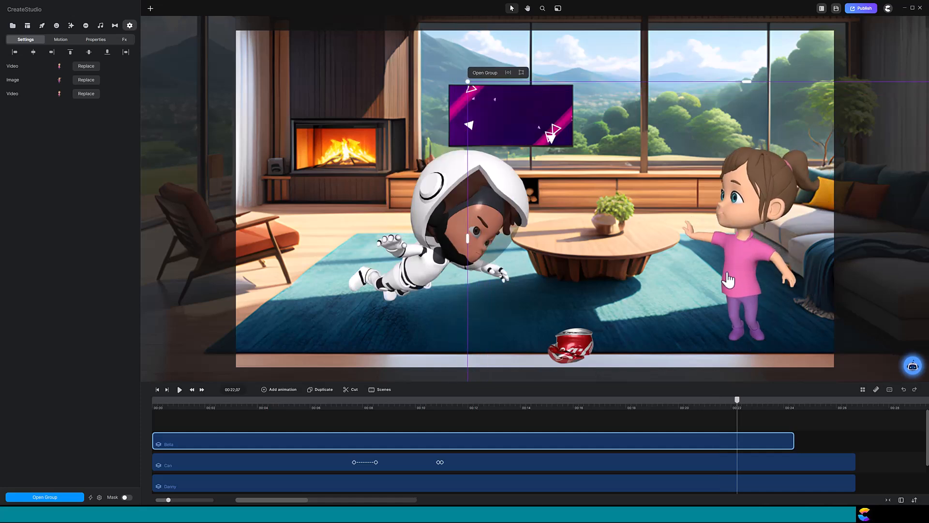
Step: Add a position animation to the Danny group running from 00:22,15 to 00:22,23
click(740, 484)
scroll(748, 451, down, 2)
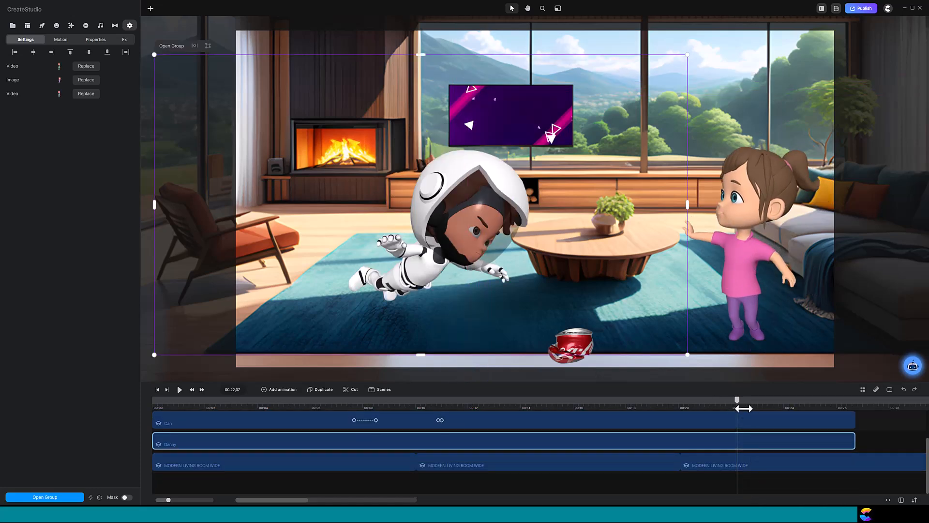
click(744, 408)
click(279, 389)
click(310, 287)
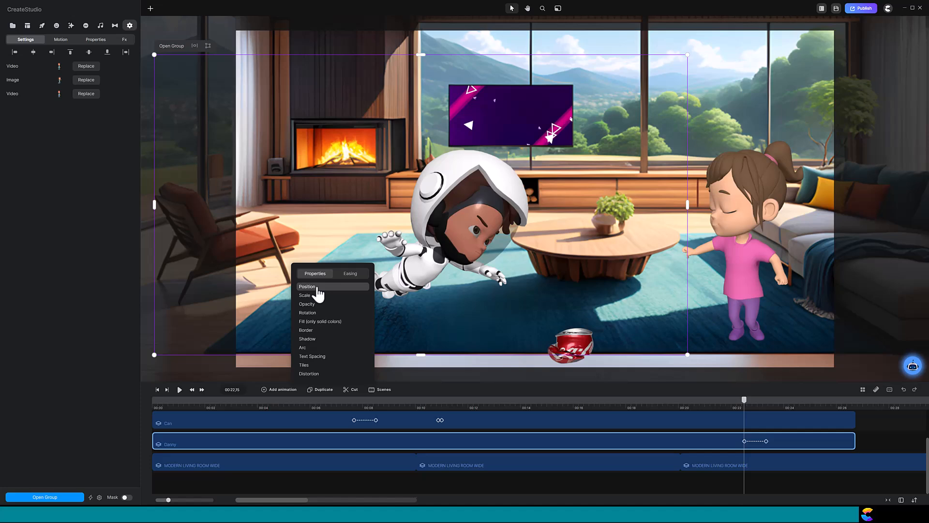
double_click(752, 442)
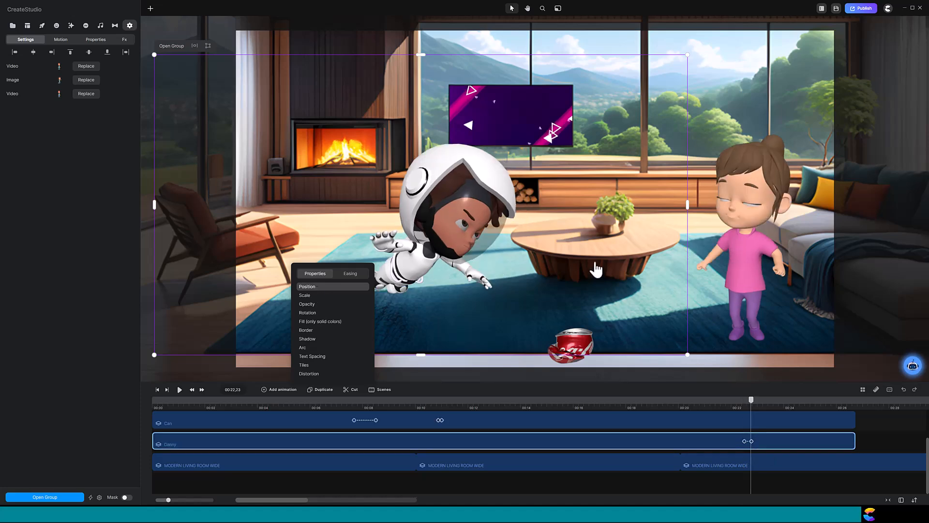
Step: At 00:22,23, move the Danny group completely out of the canvas above the room and fit the canvas view again
scroll(596, 245, down, 3)
drag(572, 245, 615, 116)
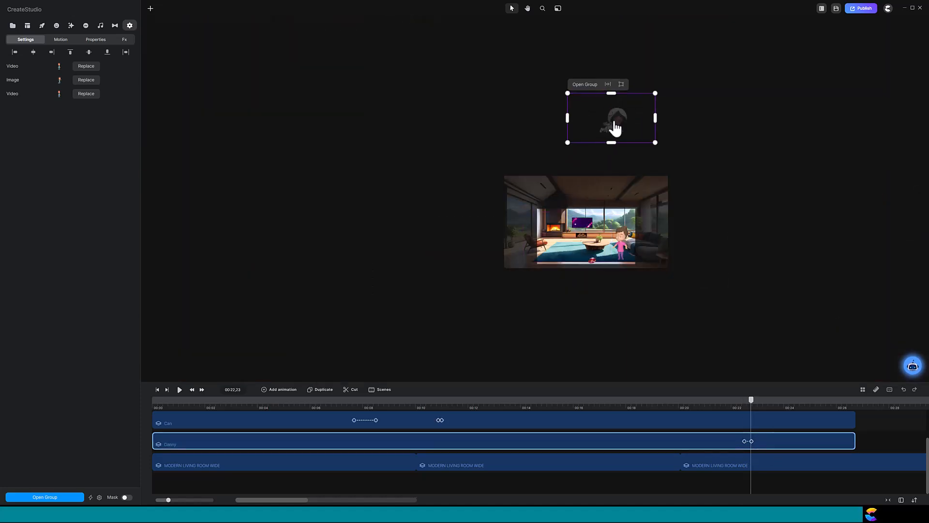
click(557, 58)
click(542, 8)
click(527, 83)
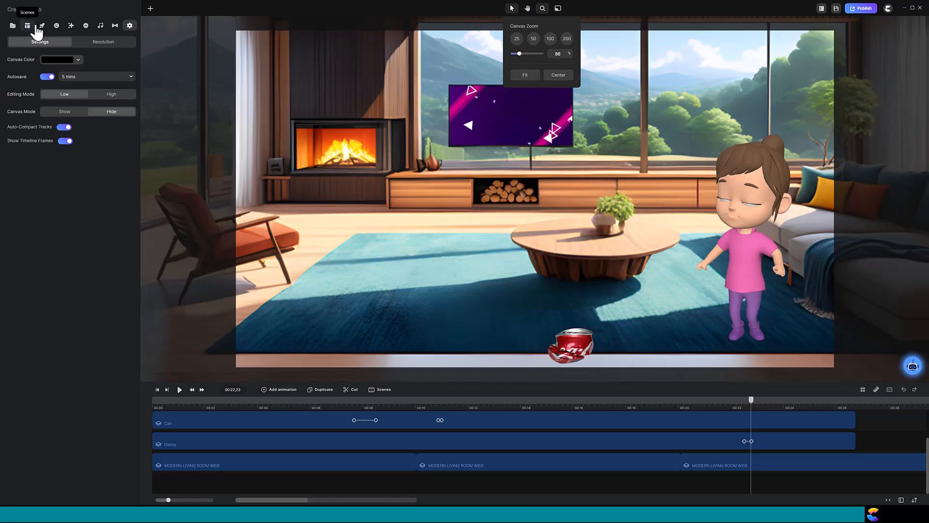
Step: Add the Earth-from-space video after Danny's exit and place the astronaut Danny character over it at 00:23,08
click(41, 25)
click(50, 90)
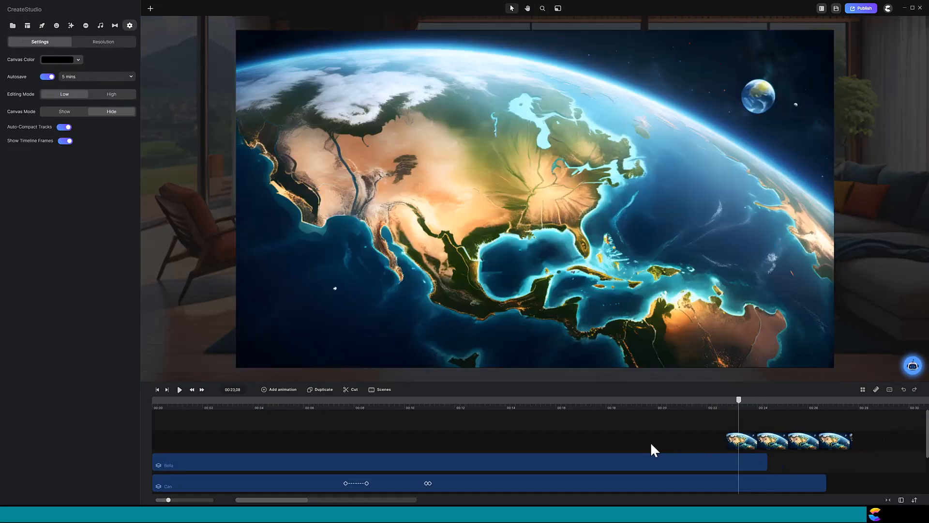
click(651, 446)
click(39, 138)
click(100, 197)
Step: Change the astronaut Danny character's action to Floating
click(754, 440)
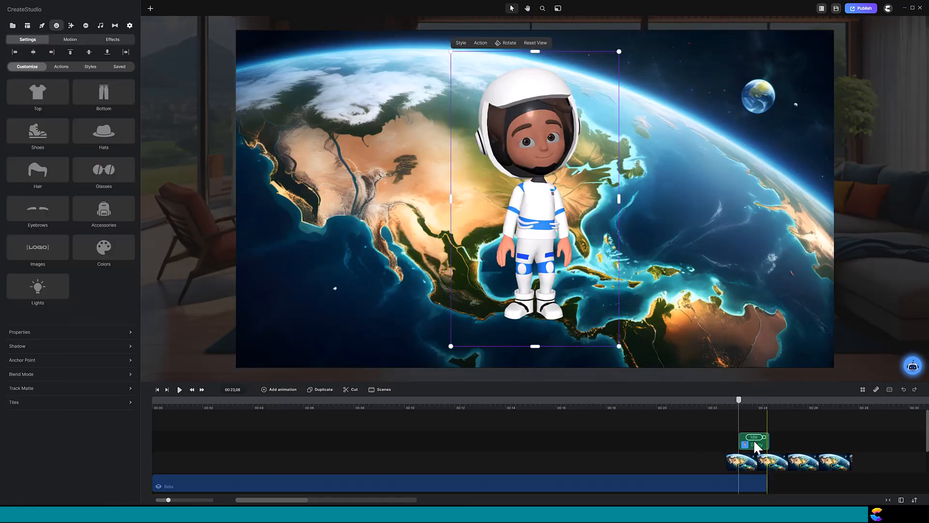
click(61, 67)
click(59, 85)
click(164, 143)
Step: Animate the astronaut's position and scale from 00:23,08 to 00:24,03, shrinking and repositioning him over the Earth at the first keyframe
mouse_move(835, 442)
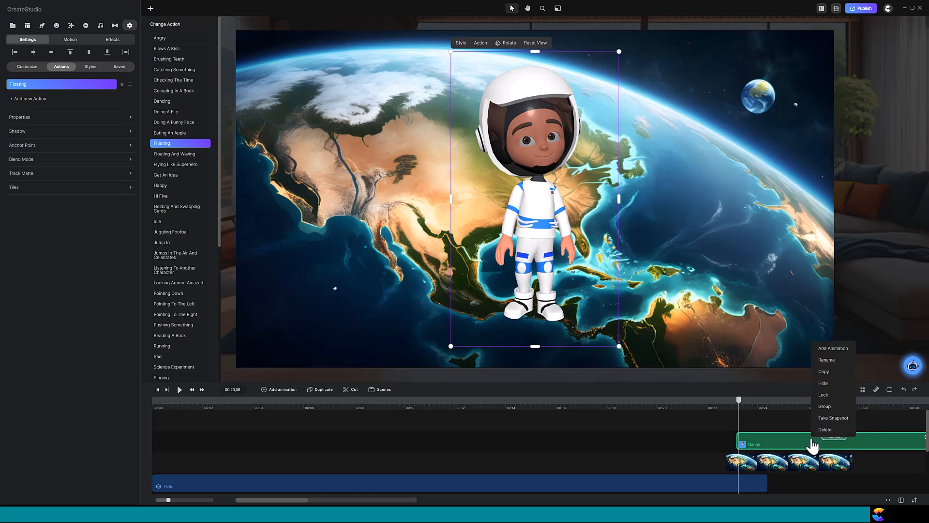
click(282, 391)
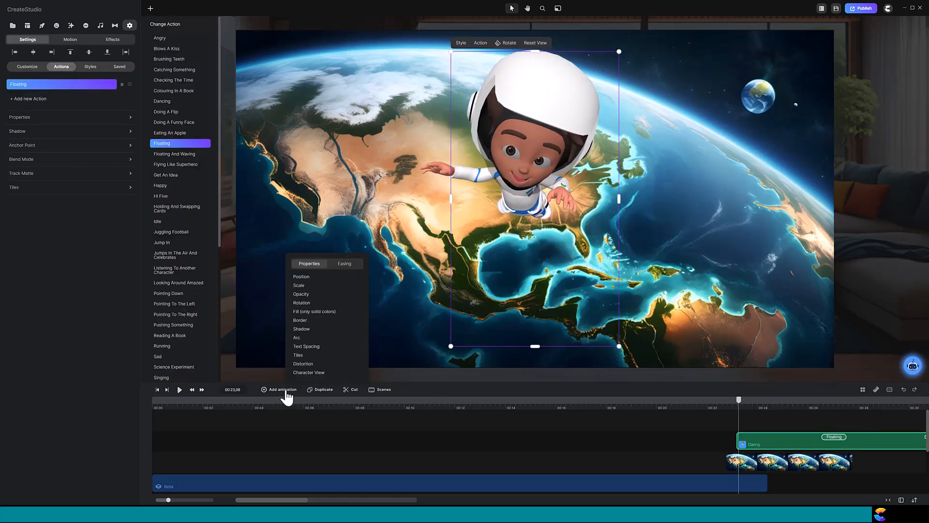
click(308, 286)
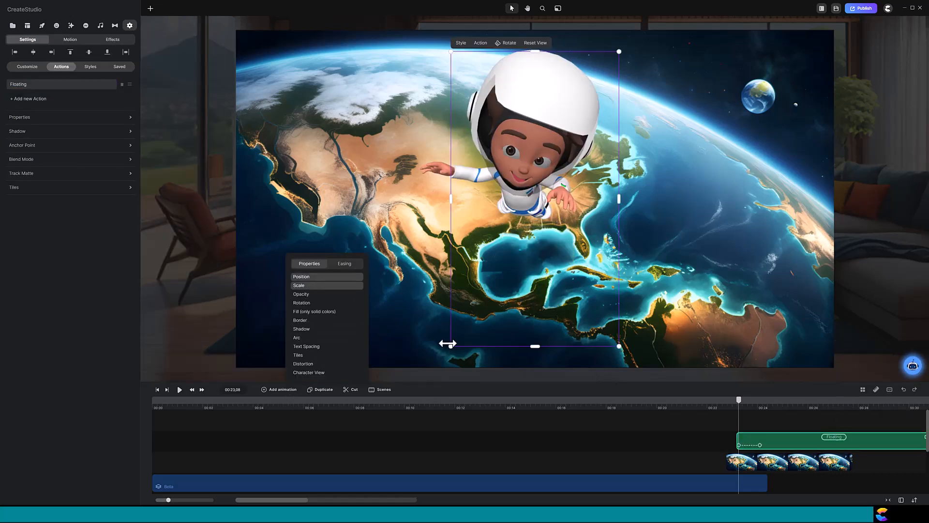
drag(451, 346, 552, 170)
drag(576, 97, 464, 213)
drag(440, 286, 470, 237)
click(760, 445)
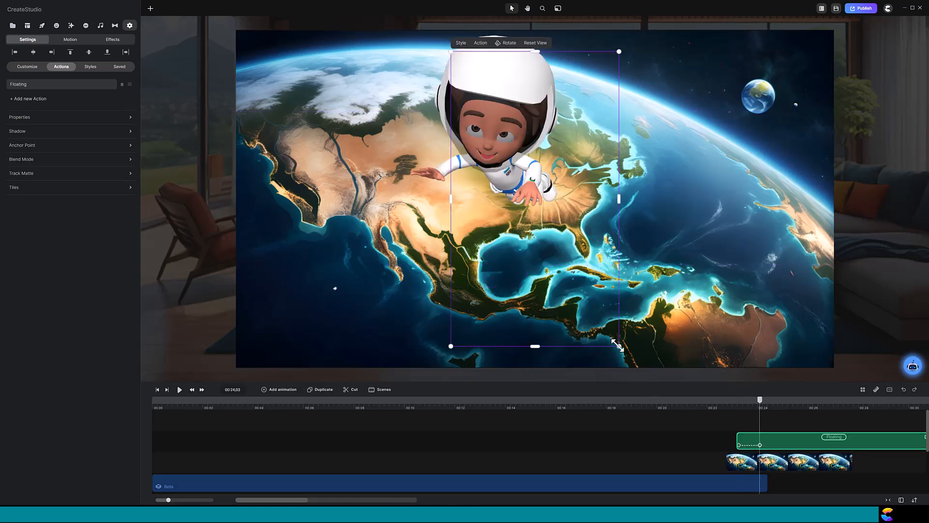